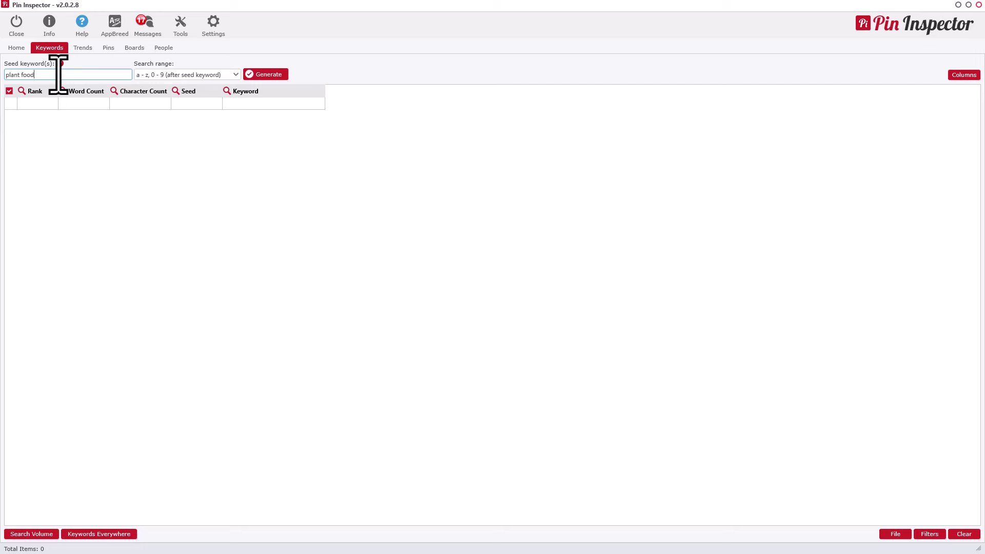
Generate suggestions for 'plant food' and inspect the 'plant food a' rows (activity, activities).
{"action": "left_click", "coordinate": [277, 76]}
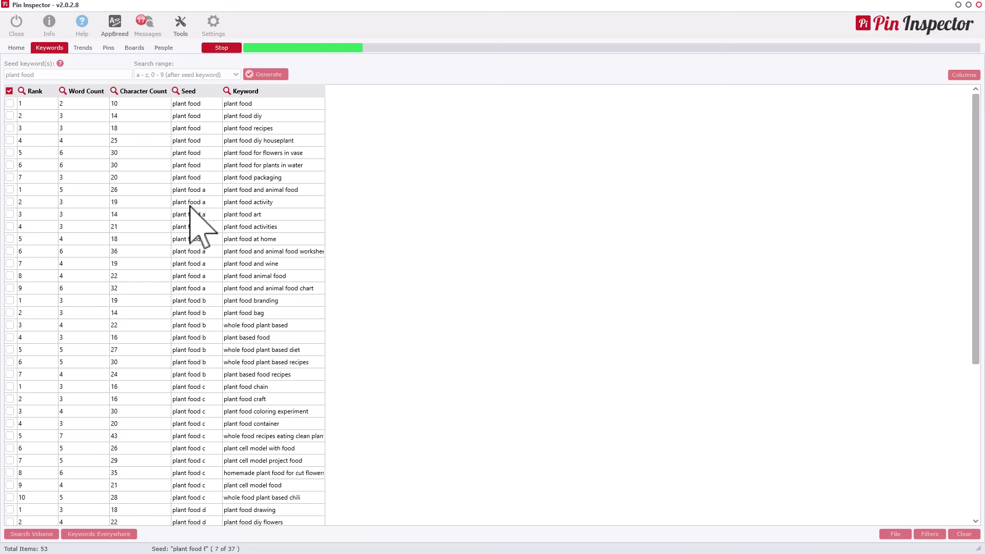
{"action": "left_click", "coordinate": [195, 189]}
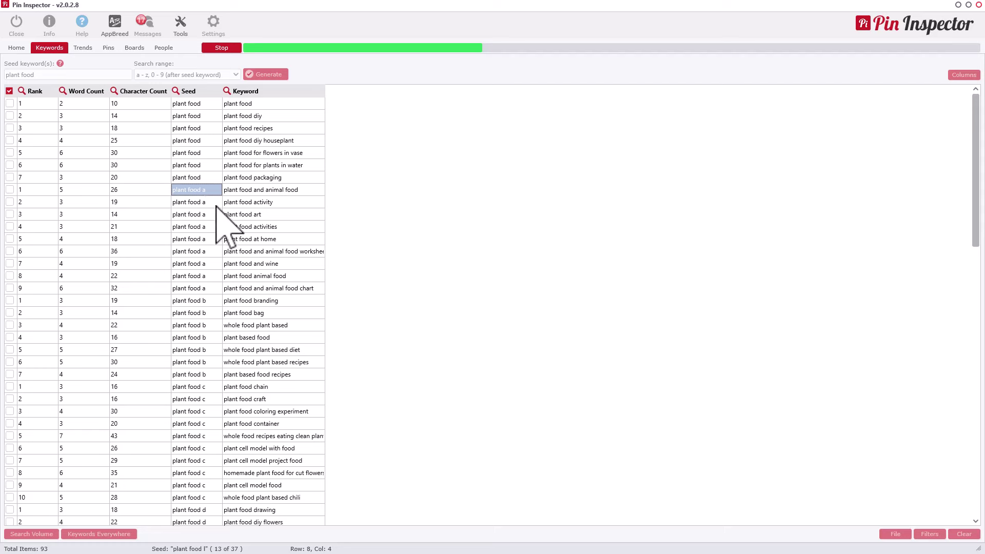
{"action": "left_click", "coordinate": [238, 202]}
{"action": "scroll", "coordinate": [236, 241], "scroll_direction": "down", "scroll_amount": 3}
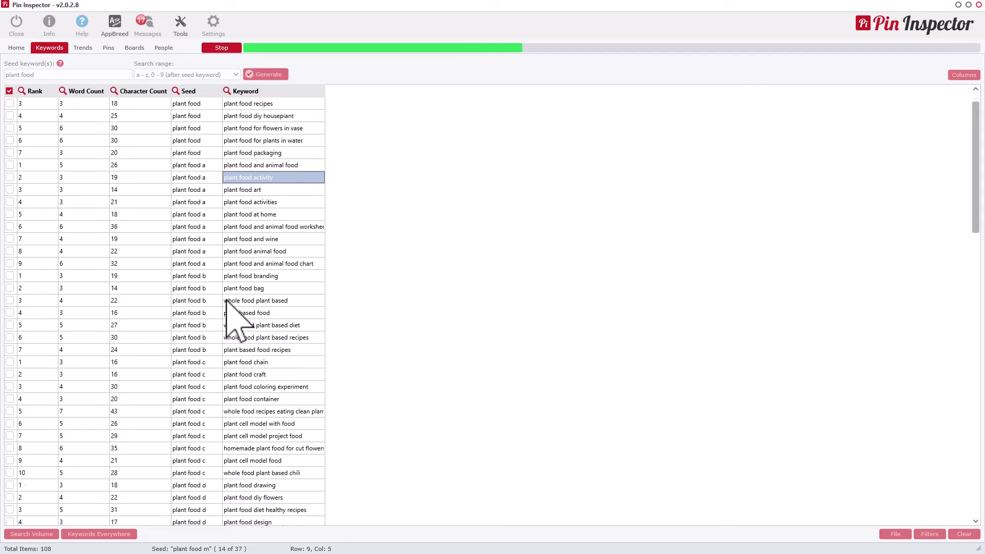
{"action": "left_click", "coordinate": [232, 190]}
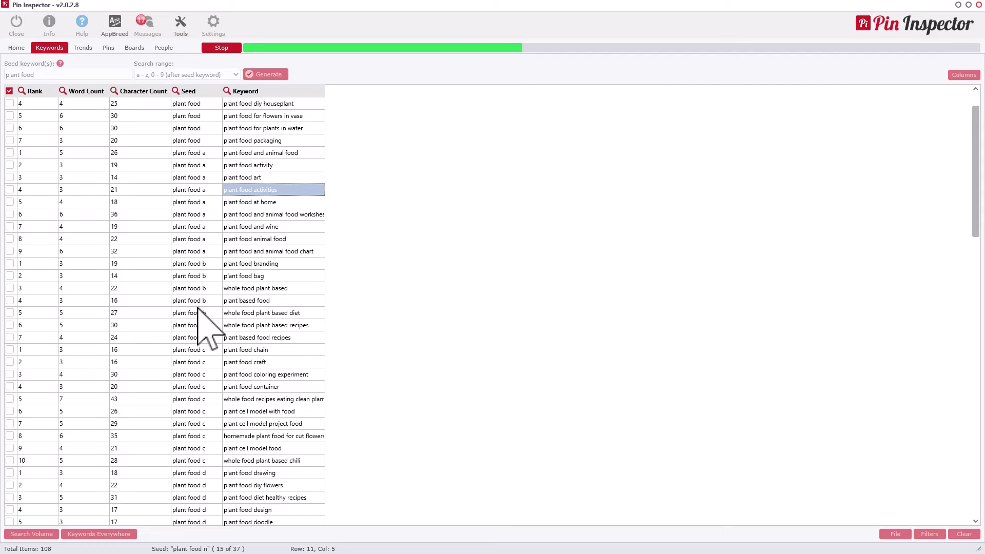
Review the 'plant food b' rows such as 'plant food branding' and scroll through the results.
{"action": "left_click", "coordinate": [196, 263]}
{"action": "scroll", "coordinate": [201, 264], "scroll_direction": "down", "scroll_amount": 1}
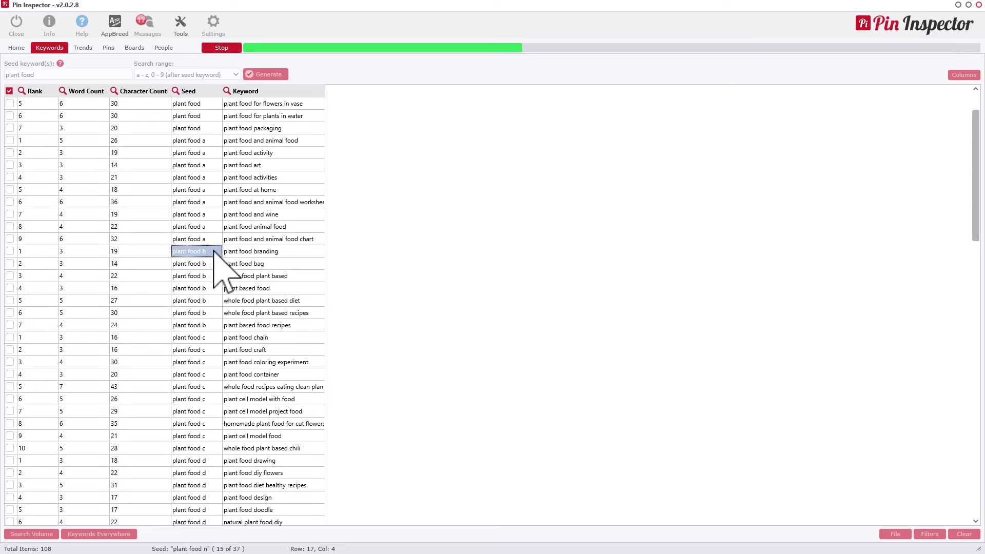
{"action": "left_click", "coordinate": [252, 256]}
{"action": "scroll", "coordinate": [259, 282], "scroll_direction": "down", "scroll_amount": 4}
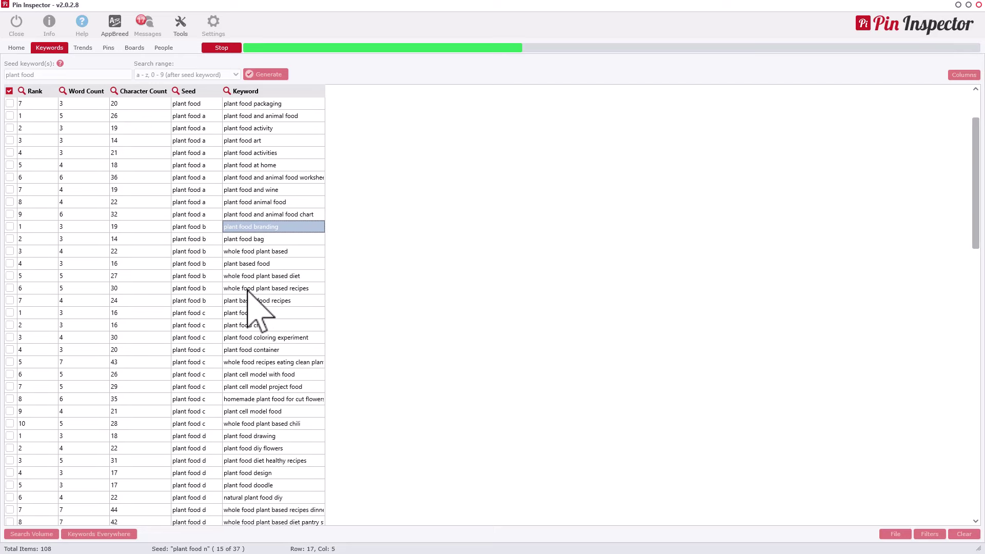
{"action": "scroll", "coordinate": [248, 291], "scroll_direction": "down", "scroll_amount": 12}
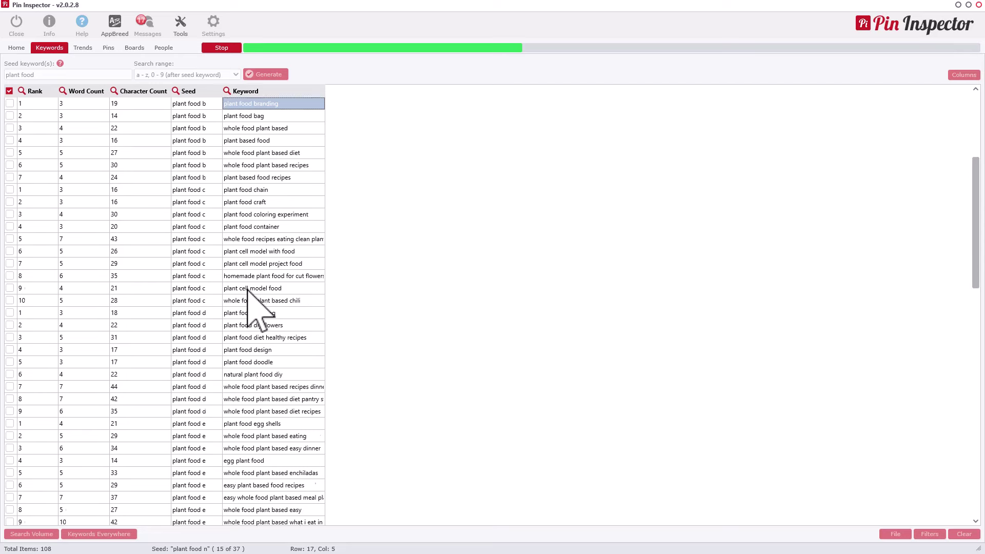
{"action": "scroll", "coordinate": [248, 290], "scroll_direction": "down", "scroll_amount": 14}
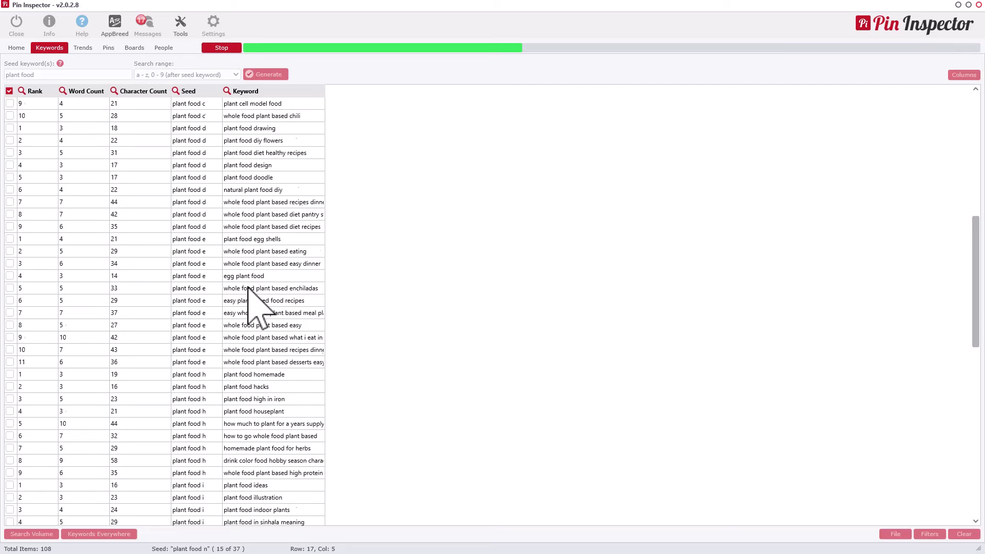
{"action": "scroll", "coordinate": [249, 288], "scroll_direction": "down", "scroll_amount": 7}
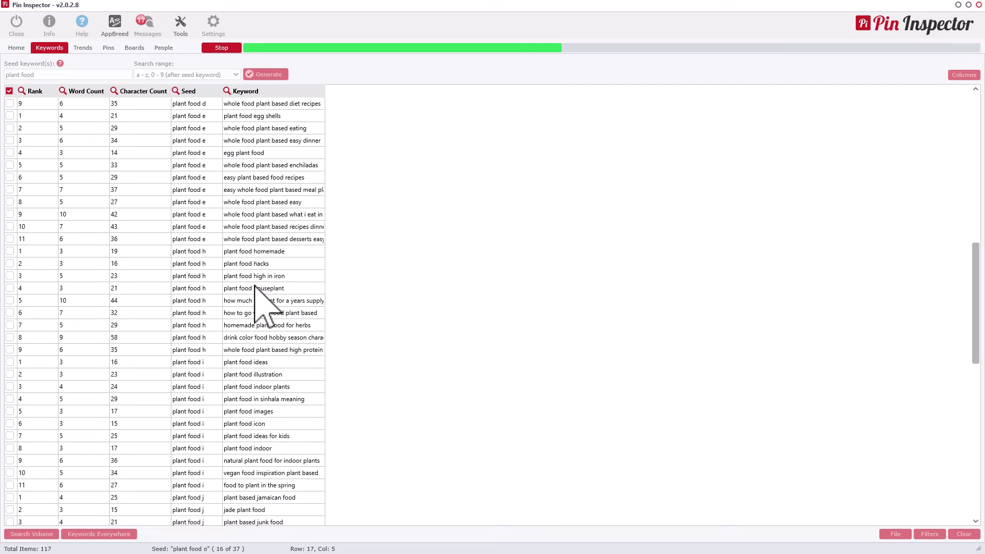
{"action": "scroll", "coordinate": [249, 280], "scroll_direction": "down", "scroll_amount": 3}
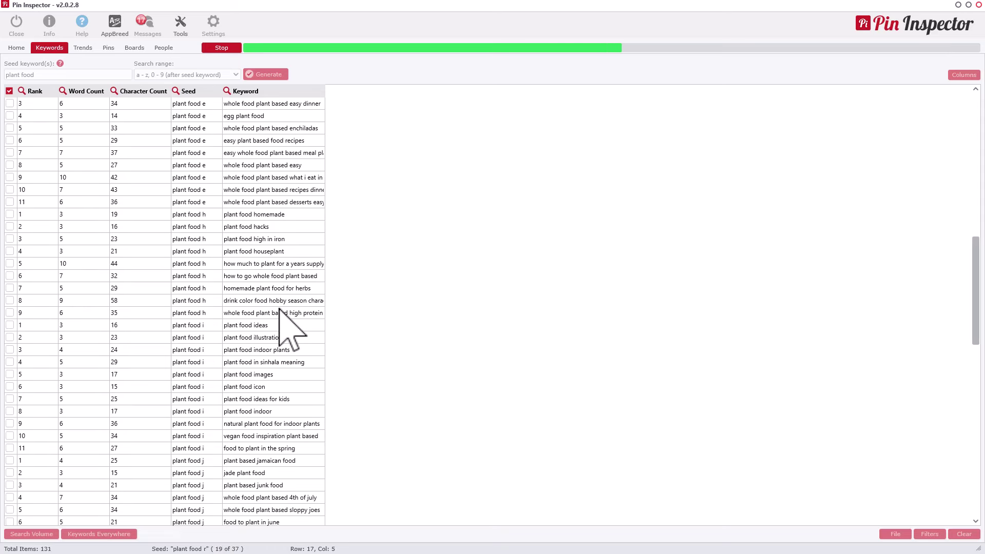
{"action": "scroll", "coordinate": [290, 331], "scroll_direction": "down", "scroll_amount": 1}
{"action": "scroll", "coordinate": [290, 330], "scroll_direction": "down", "scroll_amount": 7}
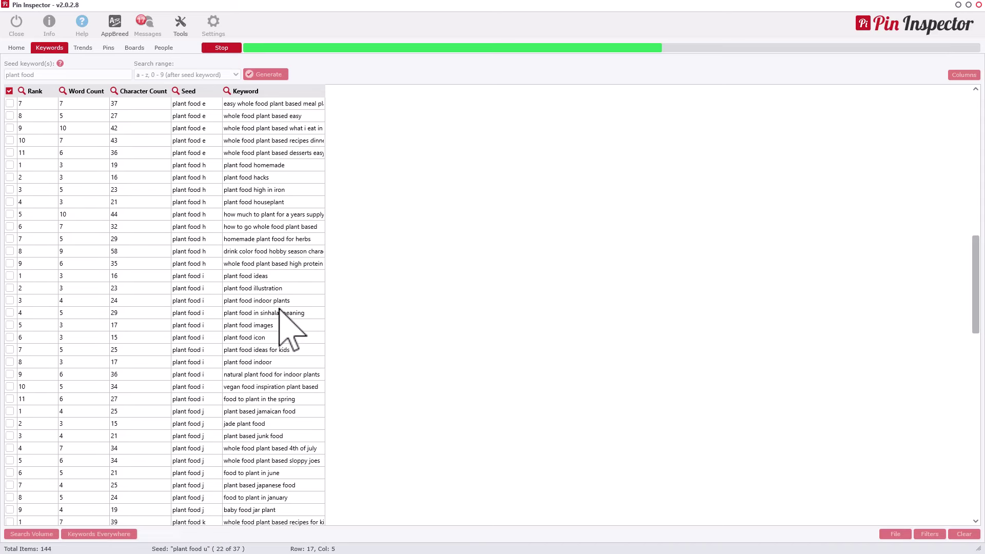
{"action": "scroll", "coordinate": [290, 331], "scroll_direction": "down", "scroll_amount": 2}
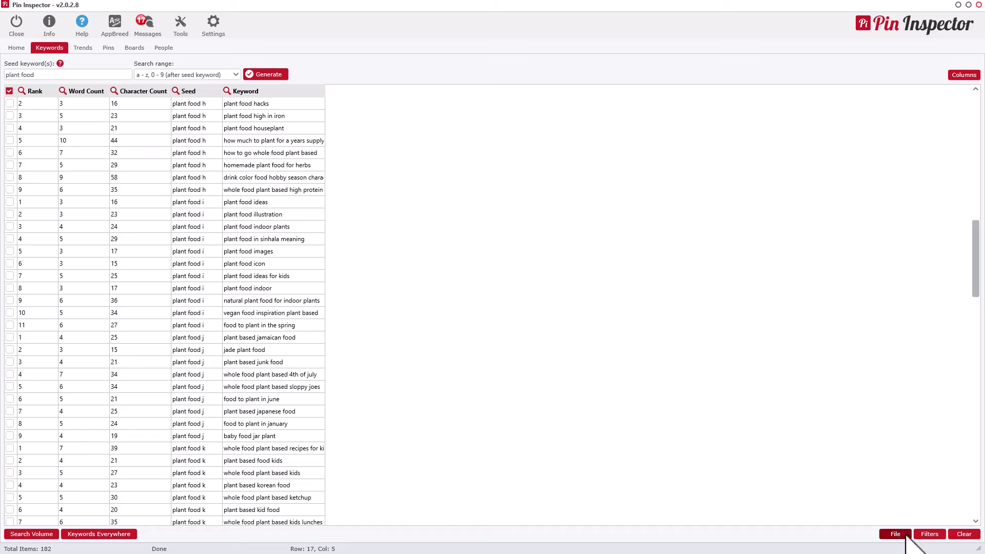
{"action": "left_click", "coordinate": [929, 534]}
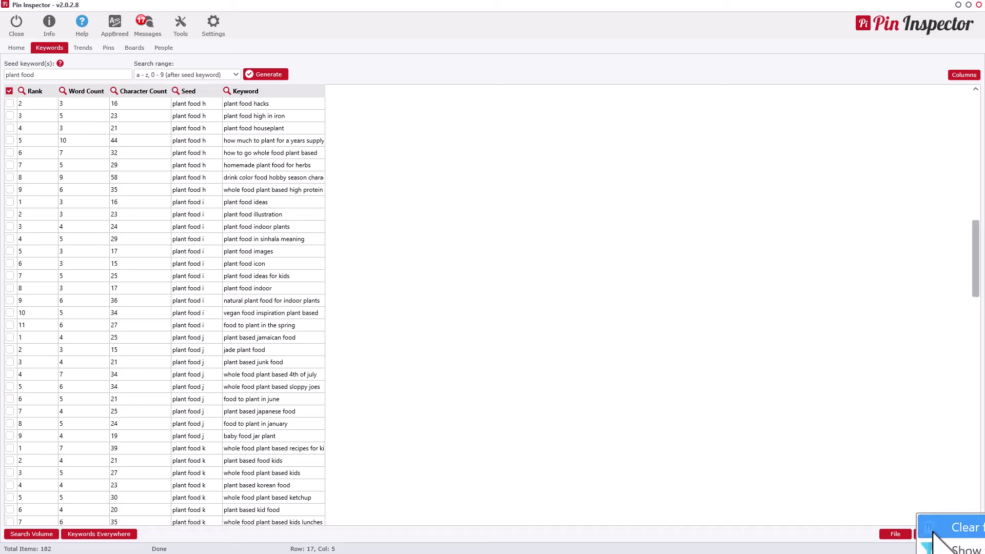
{"action": "left_click", "coordinate": [931, 531]}
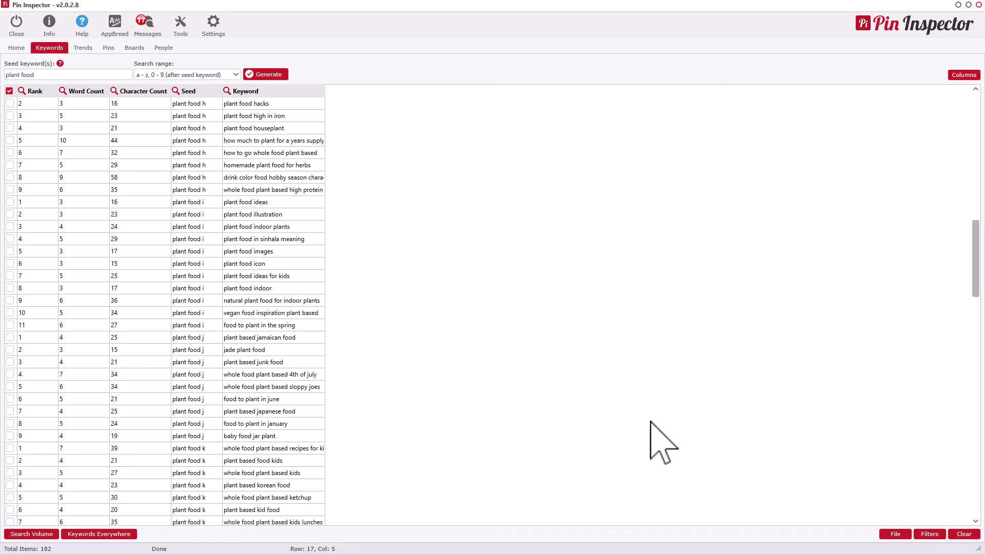
{"action": "left_click", "coordinate": [928, 533]}
{"action": "left_click", "coordinate": [939, 502]}
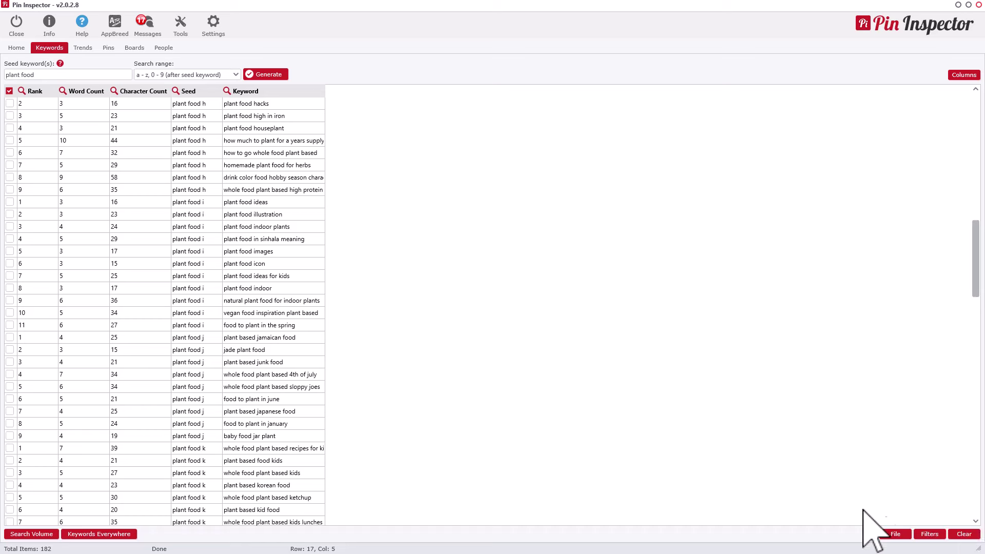
{"action": "left_click", "coordinate": [893, 535]}
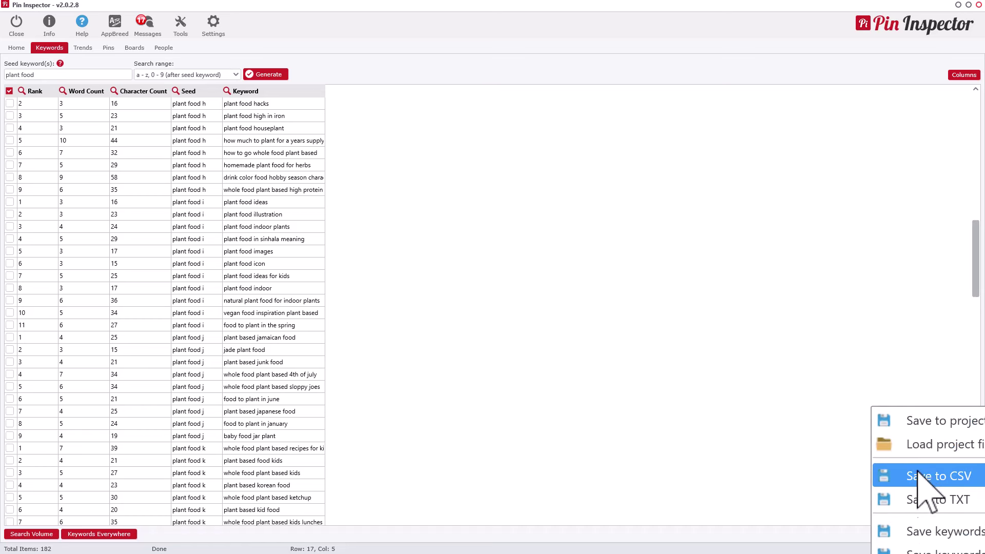
{"action": "left_click", "coordinate": [916, 536]}
{"action": "left_click", "coordinate": [899, 534]}
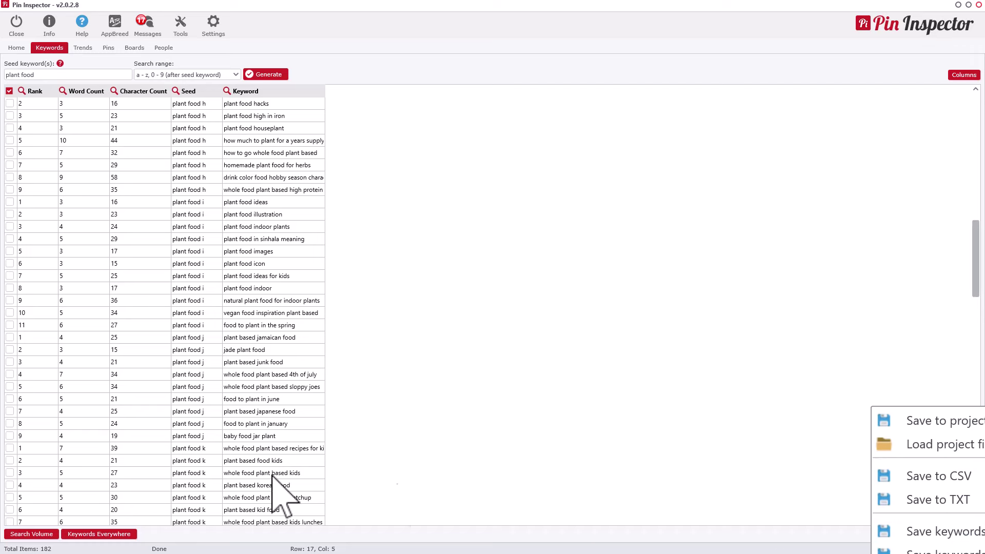
{"action": "left_click", "coordinate": [440, 439]}
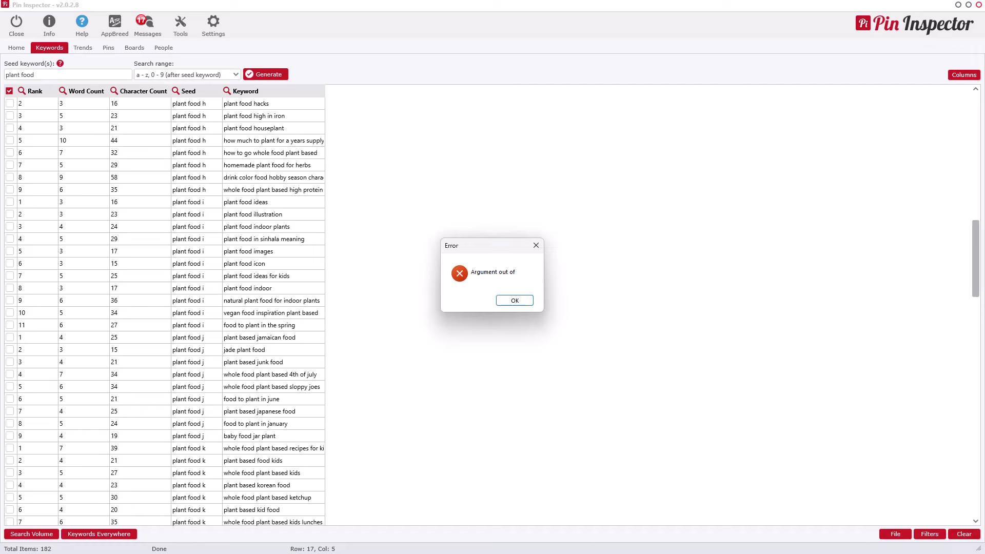
{"action": "left_click", "coordinate": [514, 301]}
{"action": "scroll", "coordinate": [243, 297], "scroll_direction": "down", "scroll_amount": 1}
{"action": "scroll", "coordinate": [243, 297], "scroll_direction": "up", "scroll_amount": 7}
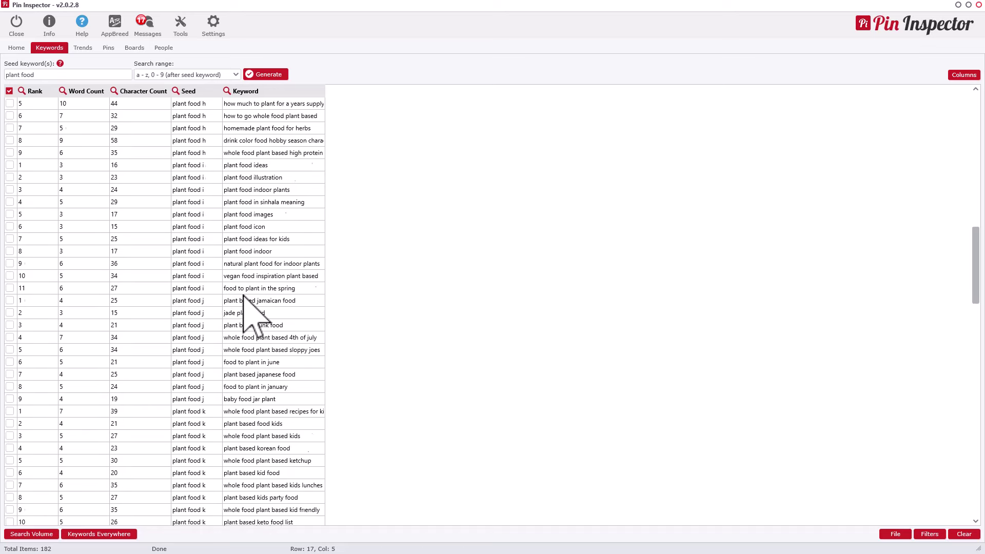
{"action": "scroll", "coordinate": [77, 221], "scroll_direction": "up", "scroll_amount": 10}
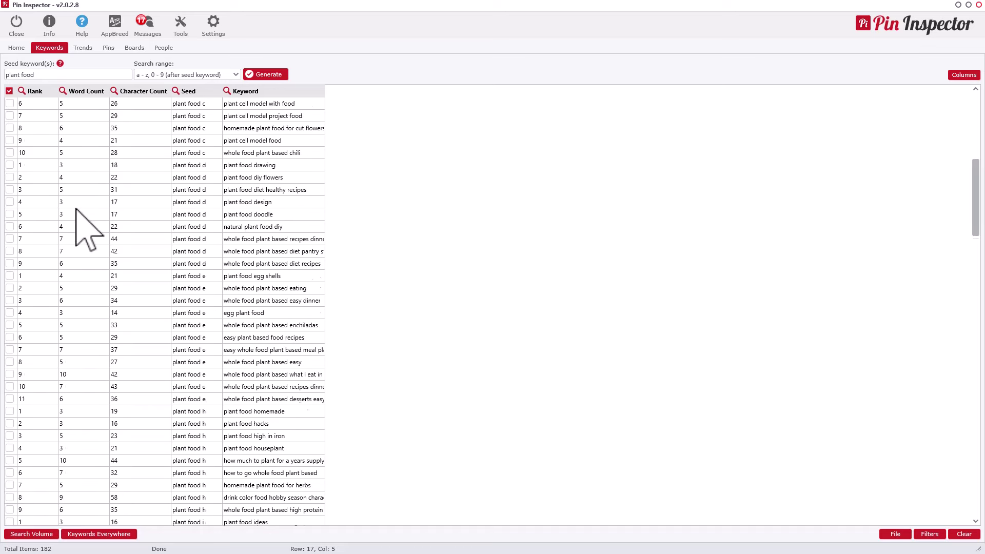
{"action": "scroll", "coordinate": [45, 154], "scroll_direction": "up", "scroll_amount": 2}
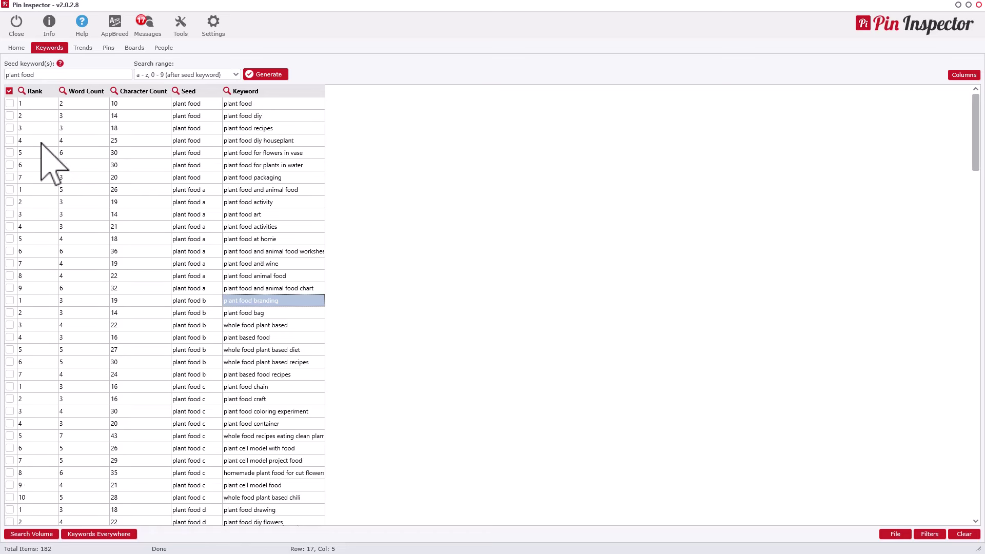
{"action": "left_click", "coordinate": [102, 118]}
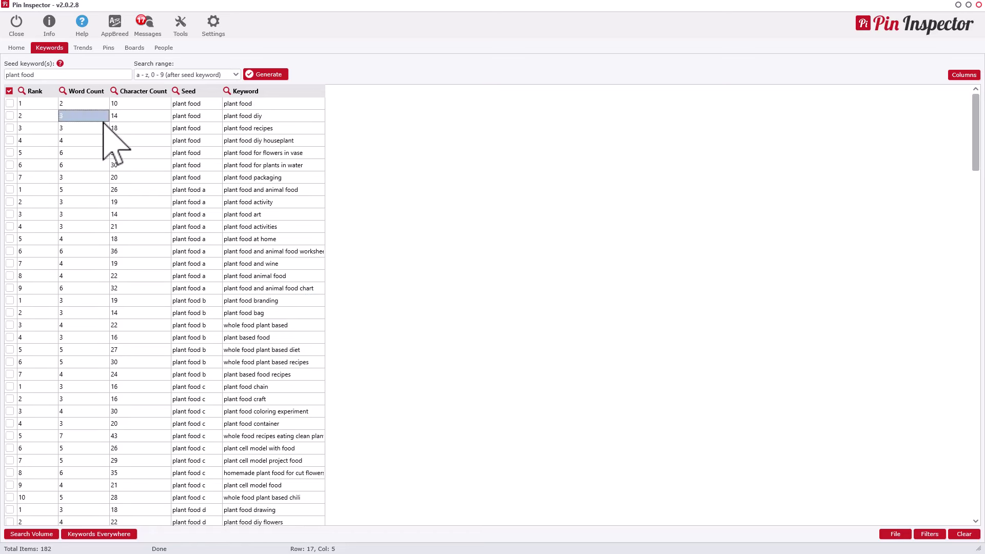
{"action": "left_click", "coordinate": [191, 119]}
{"action": "left_click", "coordinate": [248, 140]}
{"action": "left_click", "coordinate": [138, 142]}
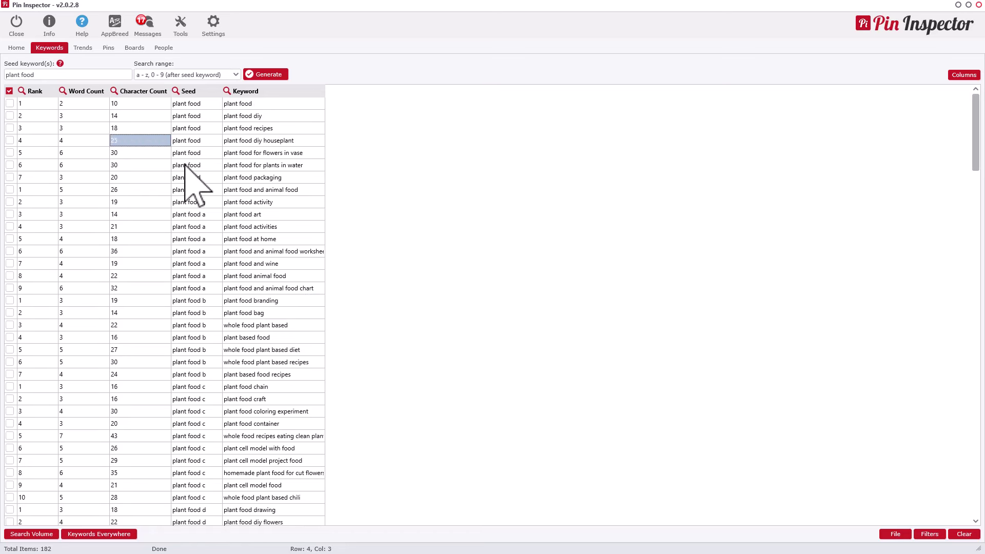
{"action": "left_click", "coordinate": [188, 165]}
{"action": "scroll", "coordinate": [205, 253], "scroll_direction": "down", "scroll_amount": 5}
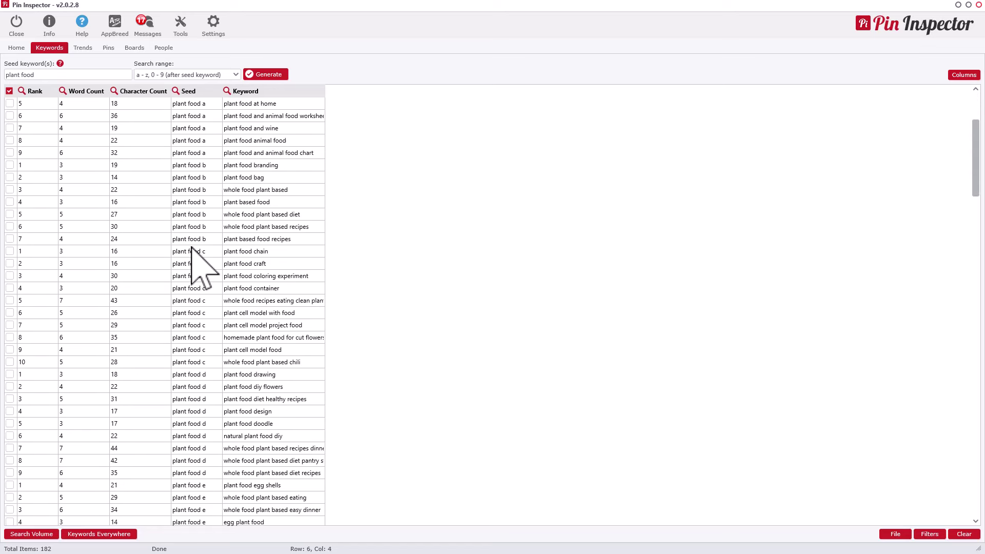
{"action": "left_click", "coordinate": [195, 239]}
{"action": "scroll", "coordinate": [246, 256], "scroll_direction": "down", "scroll_amount": 2}
{"action": "left_click", "coordinate": [267, 226]}
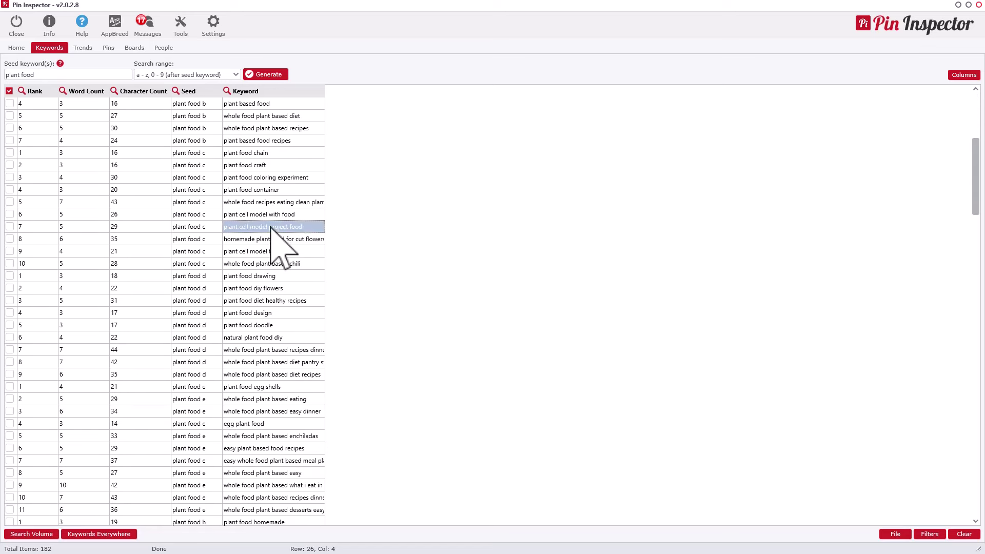
{"action": "left_click", "coordinate": [200, 189]}
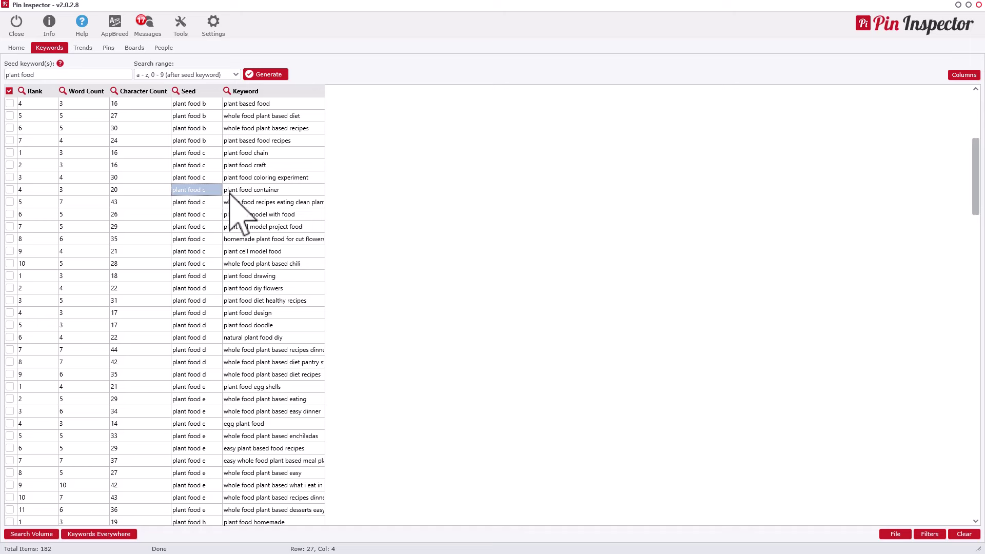
{"action": "left_click", "coordinate": [255, 191]}
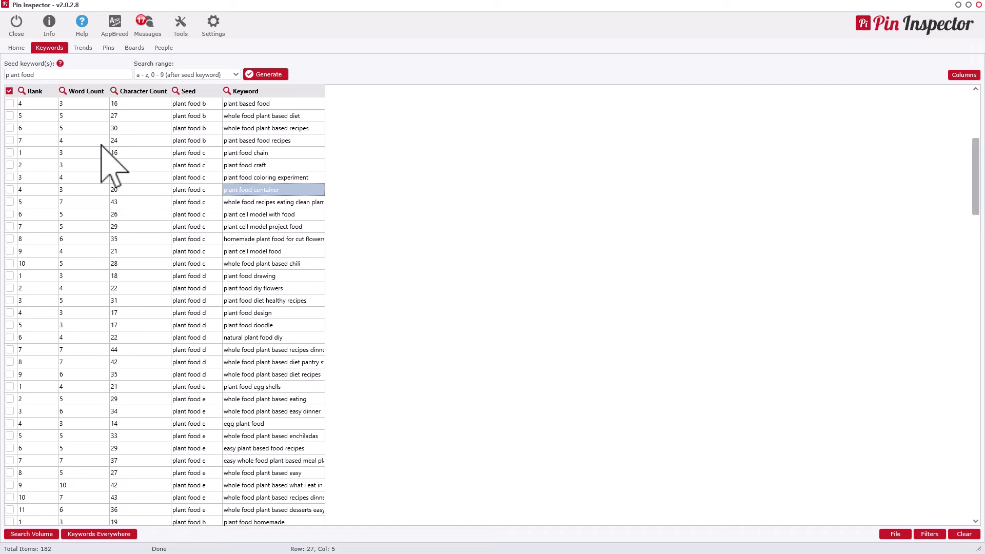
{"action": "scroll", "coordinate": [154, 359], "scroll_direction": "down", "scroll_amount": 2}
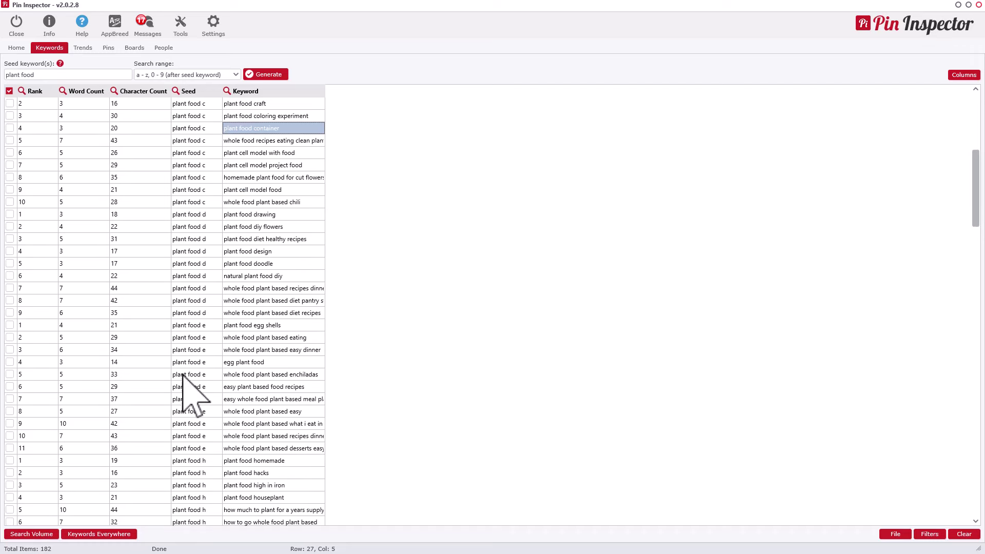
Open the keyword actions menu, reopening it beside 'plant food container'.
{"action": "right_click", "coordinate": [259, 247]}
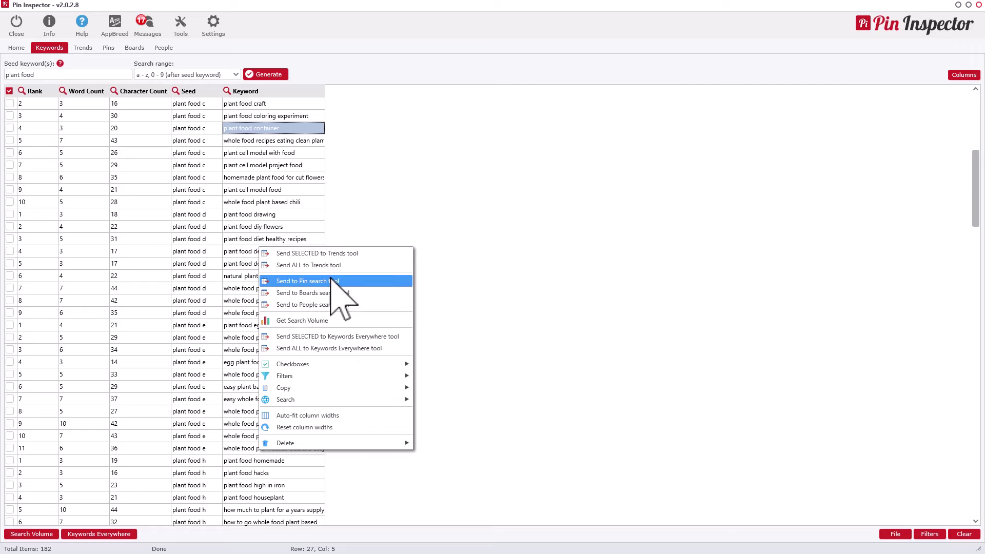
{"action": "right_click", "coordinate": [279, 132]}
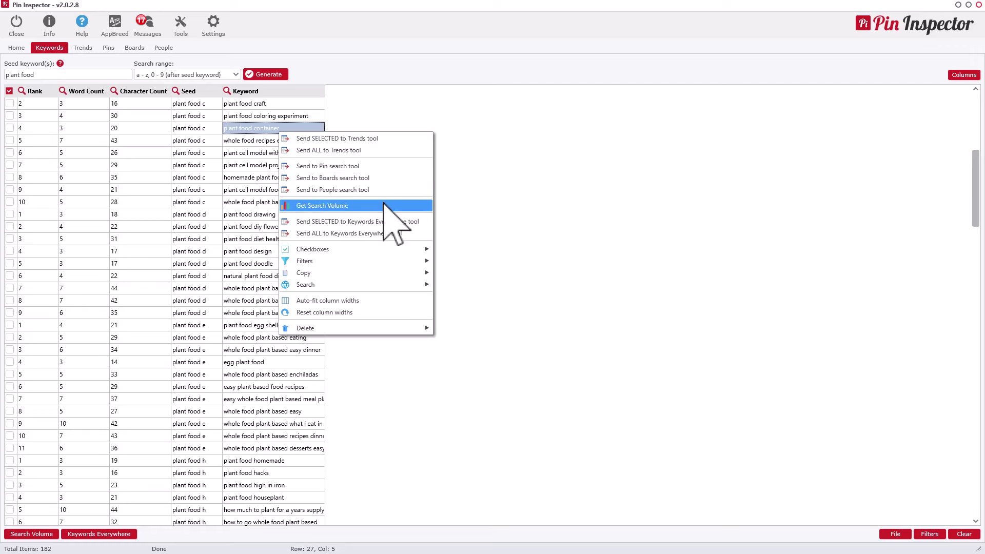
Review the Get Search Volume dialog for the 182 keywords, then close it.
{"action": "left_click", "coordinate": [369, 206]}
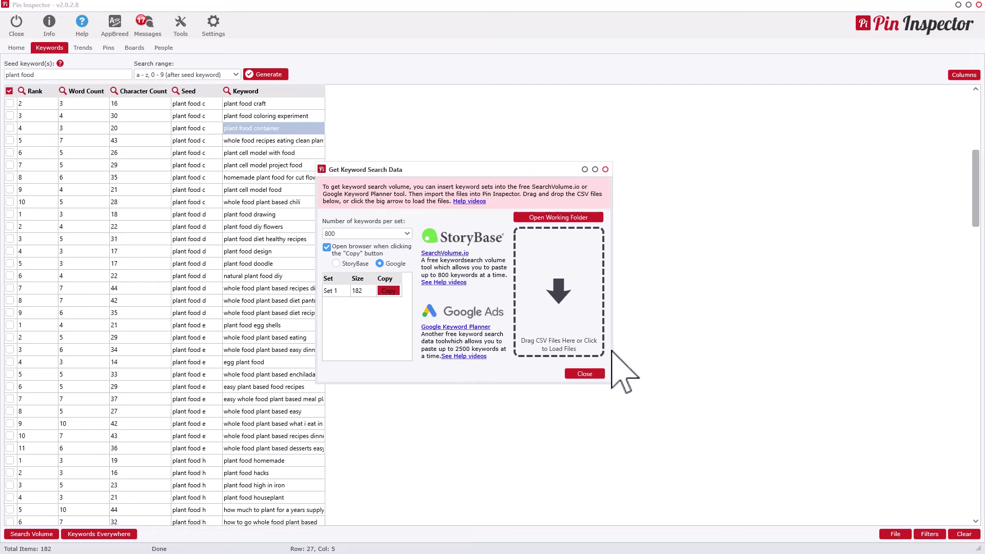
{"action": "left_click", "coordinate": [600, 377]}
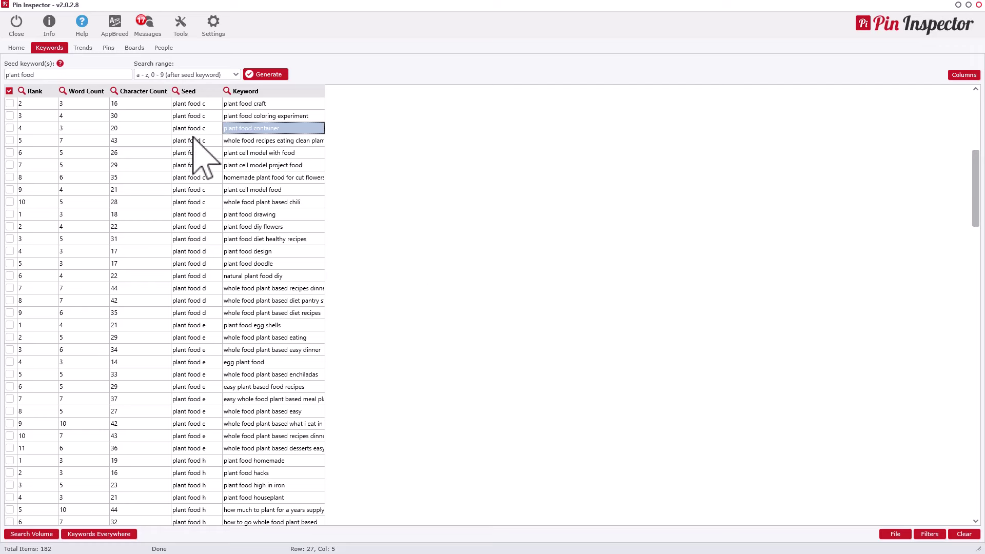
Check the Search range options without changing them, then show the send-to-tool keyword actions.
{"action": "left_click", "coordinate": [213, 75]}
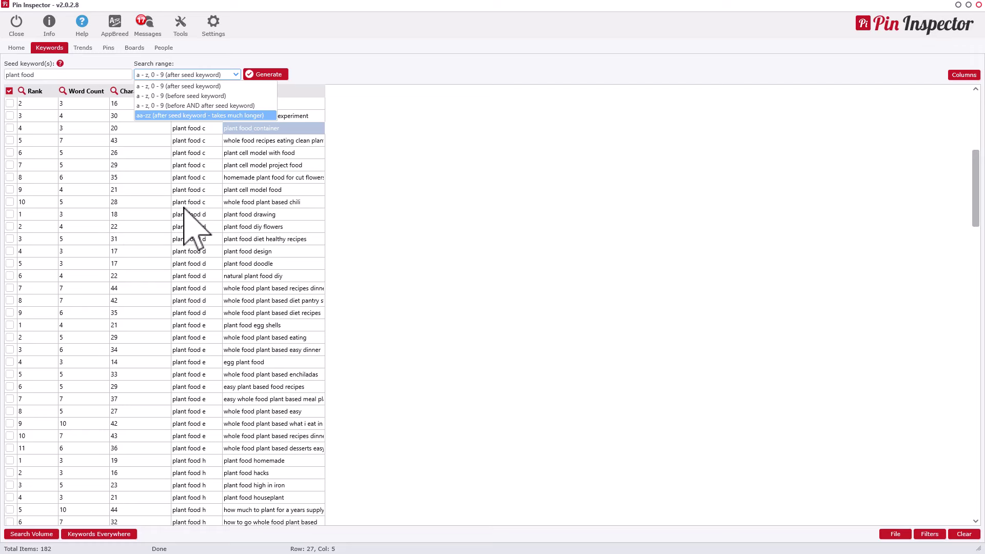
{"action": "left_click", "coordinate": [274, 201]}
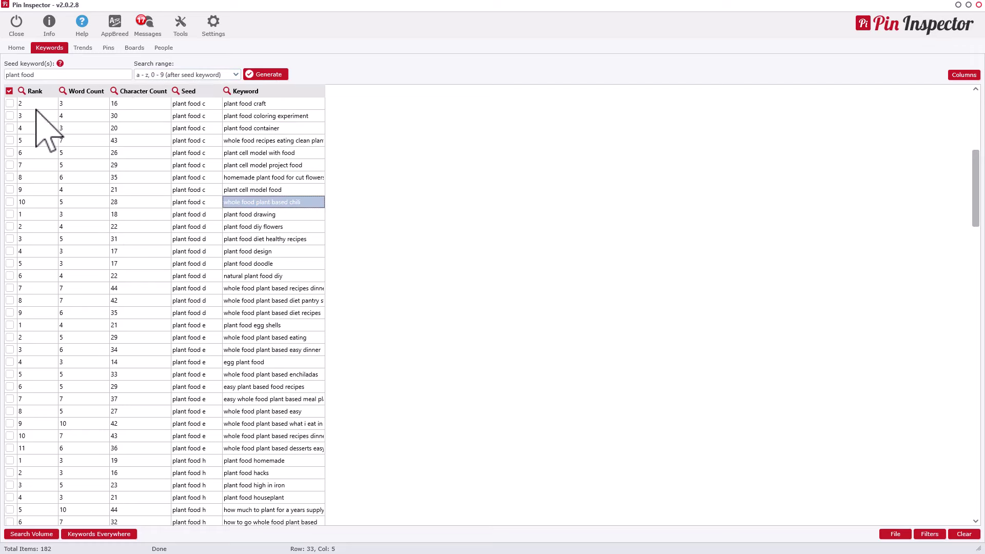
{"action": "right_click", "coordinate": [194, 143]}
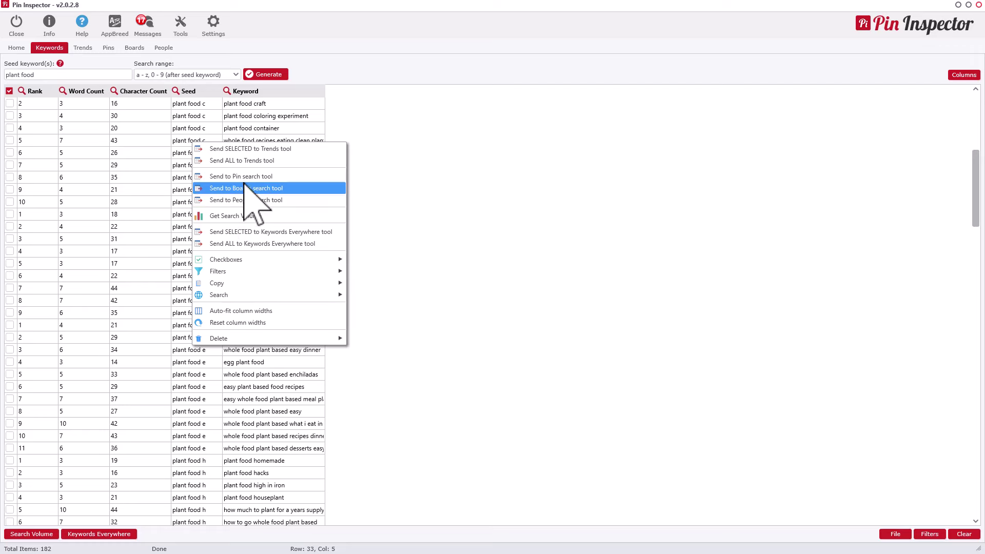
Try sending all keywords to the Trends tool, then cancel that extraction.
{"action": "left_click", "coordinate": [212, 411]}
{"action": "scroll", "coordinate": [236, 189], "scroll_direction": "up", "scroll_amount": 2}
{"action": "scroll", "coordinate": [236, 189], "scroll_direction": "up", "scroll_amount": 5}
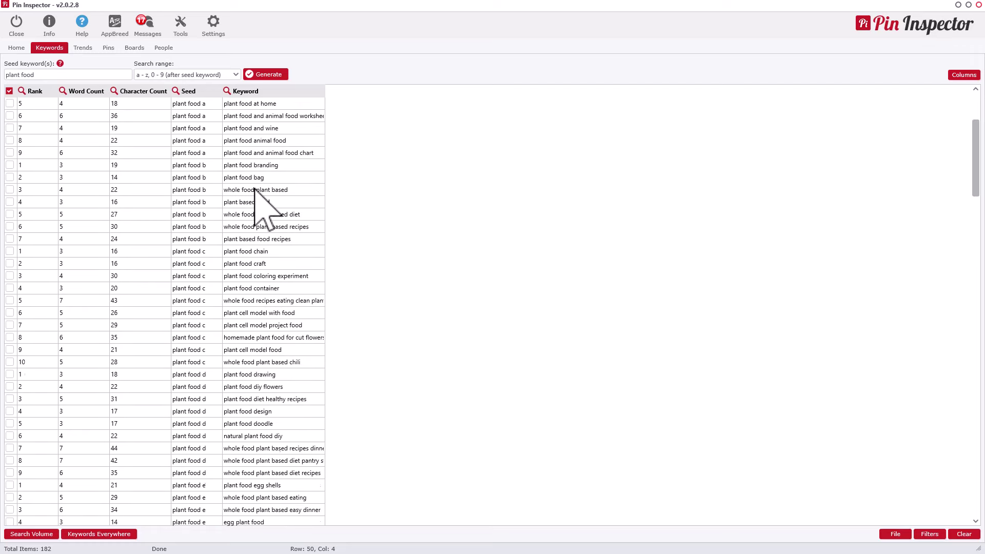
{"action": "right_click", "coordinate": [264, 178]}
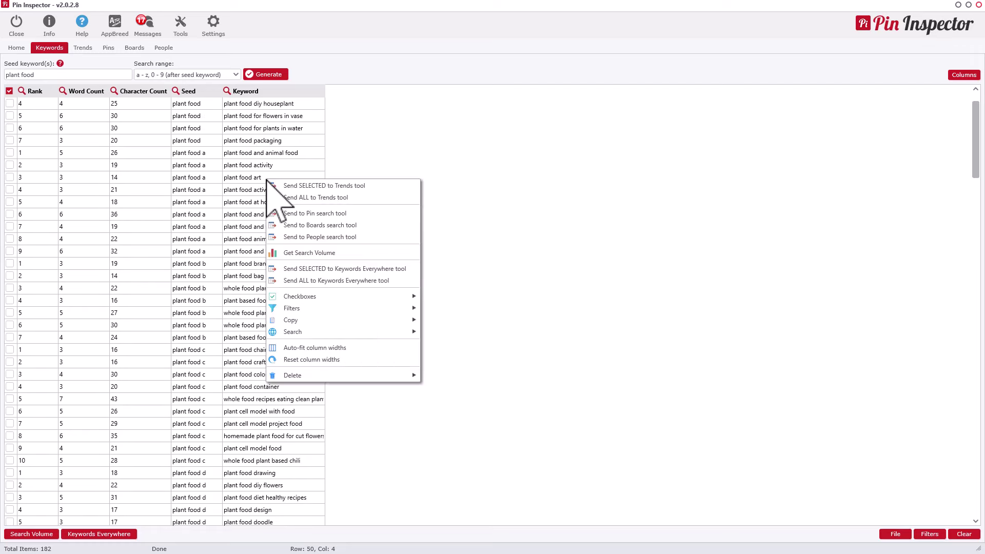
{"action": "left_click", "coordinate": [255, 180]}
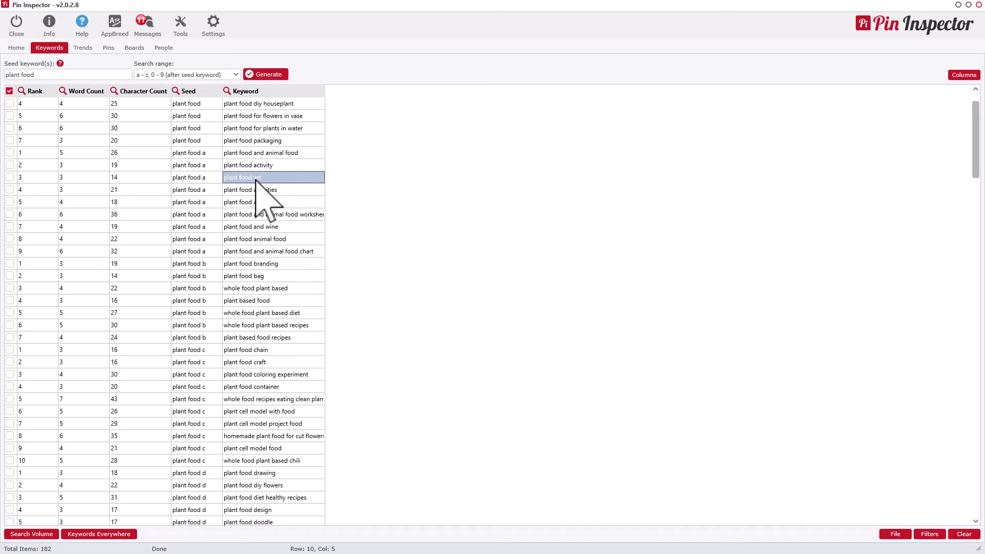
{"action": "right_click", "coordinate": [255, 179]}
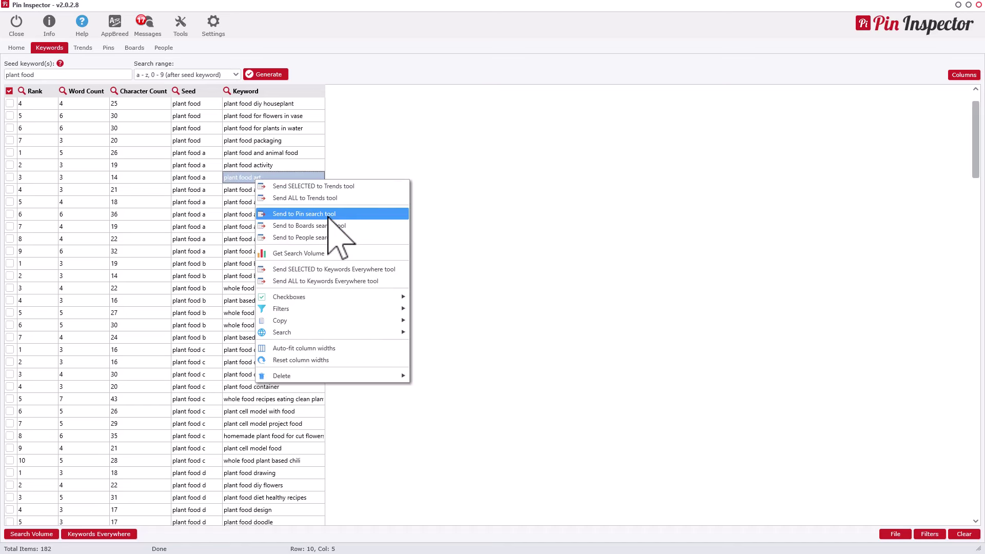
{"action": "left_click", "coordinate": [295, 198]}
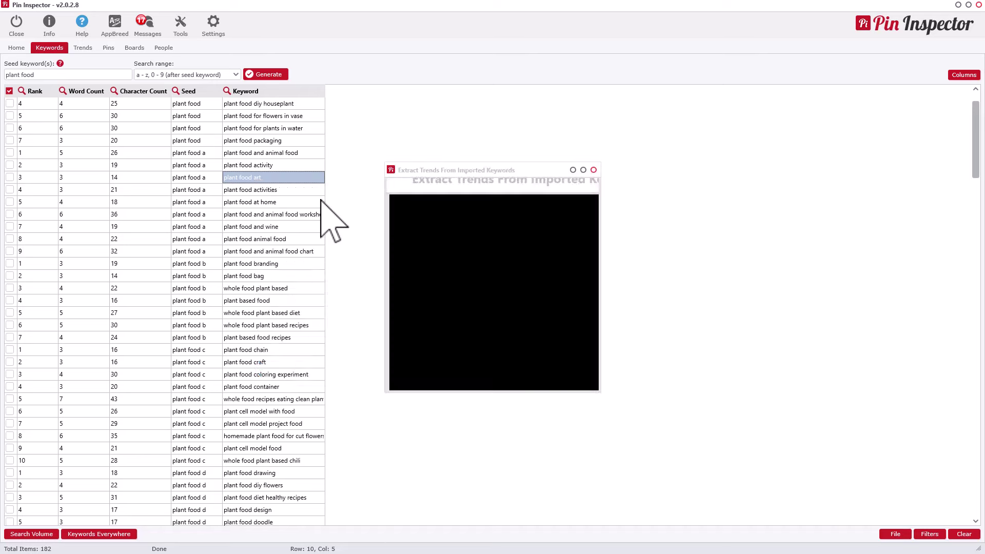
{"action": "left_click", "coordinate": [575, 382]}
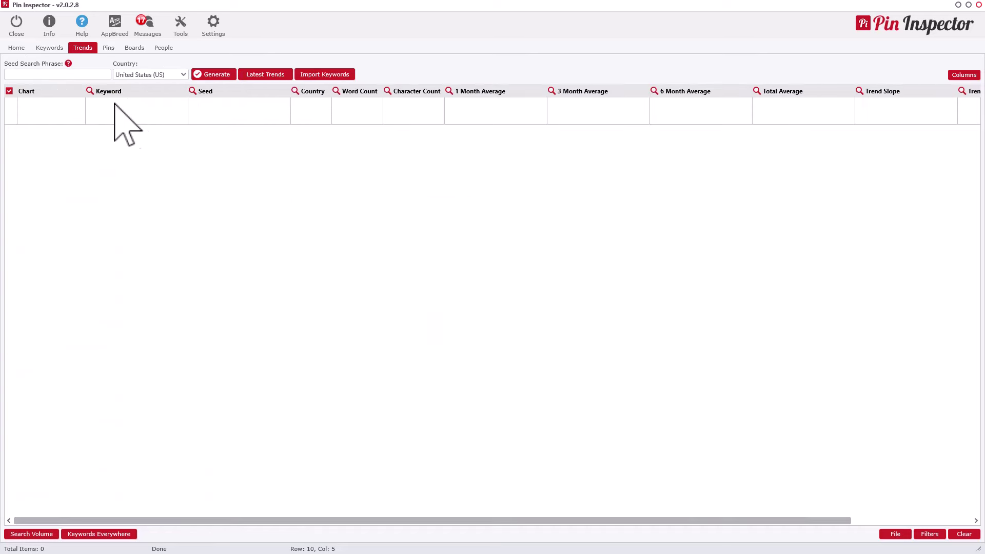
Try sending selected keywords, dismiss the no-selection warning, and tick the 'plant food art' row.
{"action": "left_click", "coordinate": [46, 50]}
{"action": "right_click", "coordinate": [255, 177]}
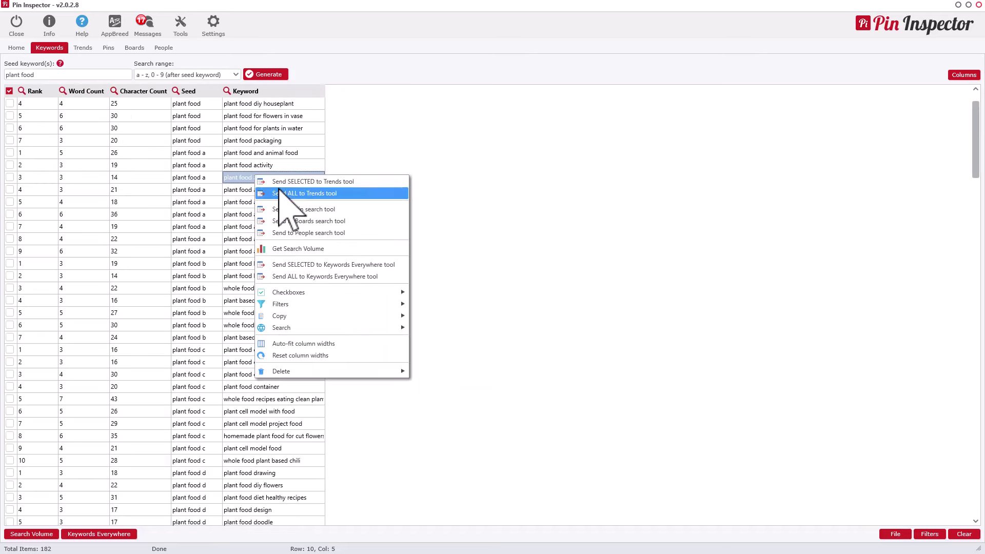
{"action": "left_click", "coordinate": [292, 180]}
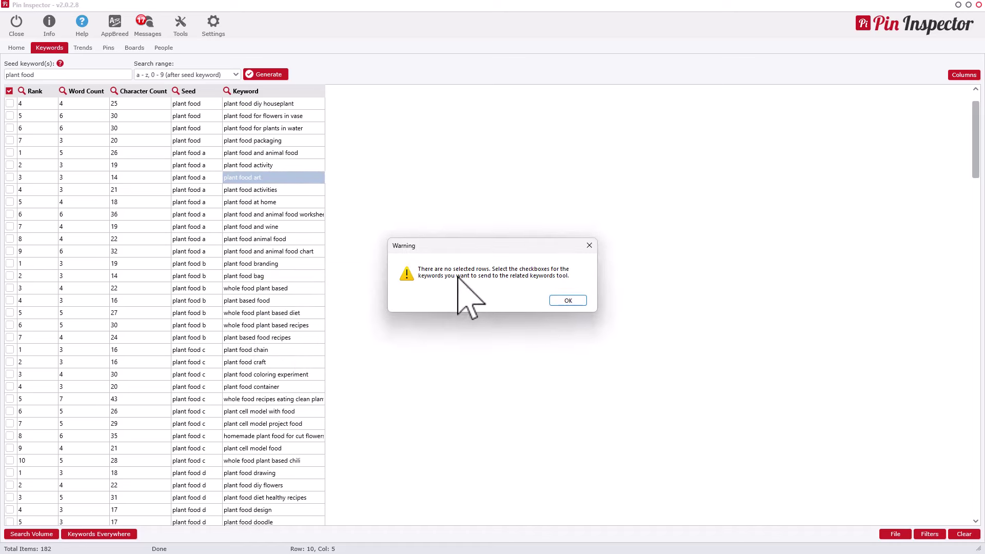
{"action": "left_click", "coordinate": [569, 300]}
{"action": "left_click", "coordinate": [10, 177]}
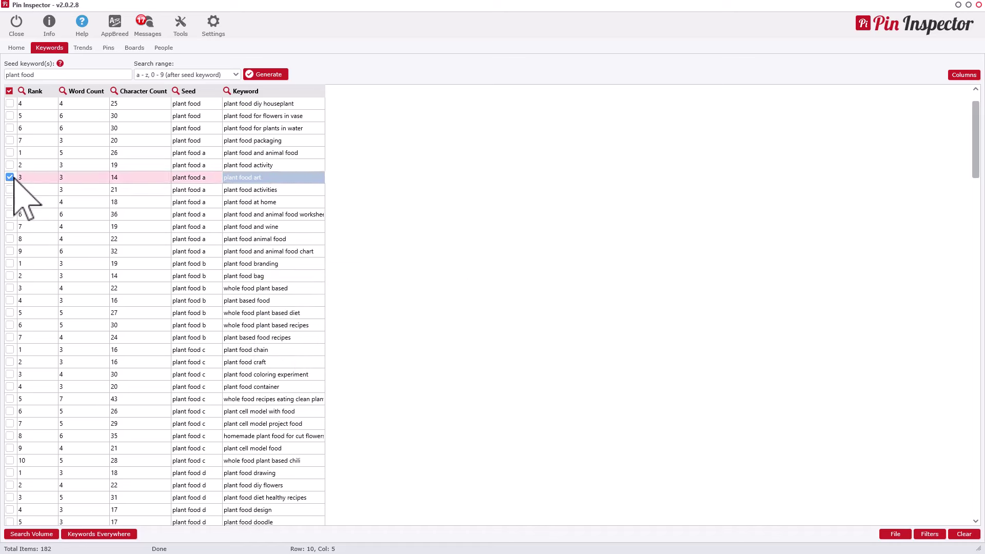
Send keywords to Trends, trim the list to 'plant food' and 'plant food diy', and get trends data.
{"action": "right_click", "coordinate": [190, 180]}
{"action": "left_click", "coordinate": [249, 187]}
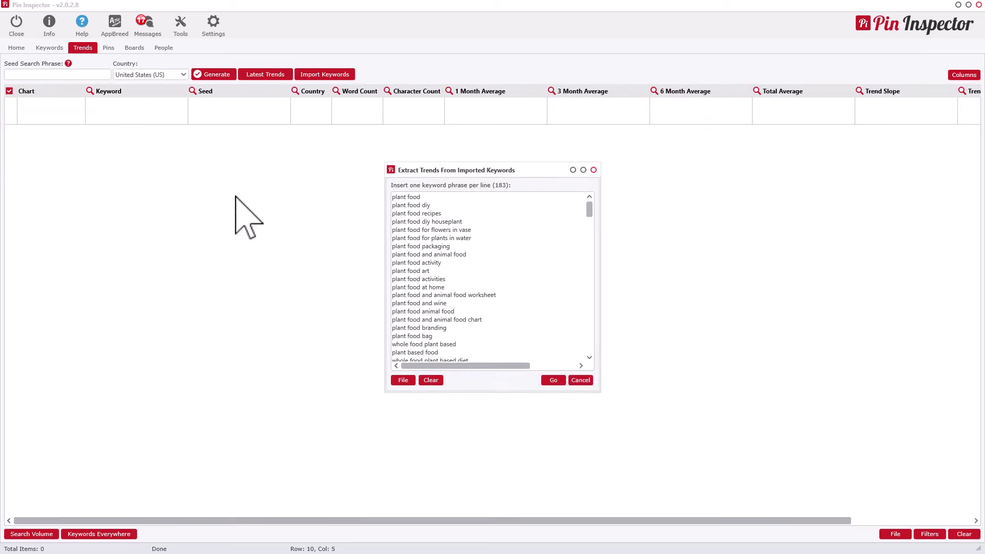
{"action": "scroll", "coordinate": [506, 229], "scroll_direction": "down", "scroll_amount": 15}
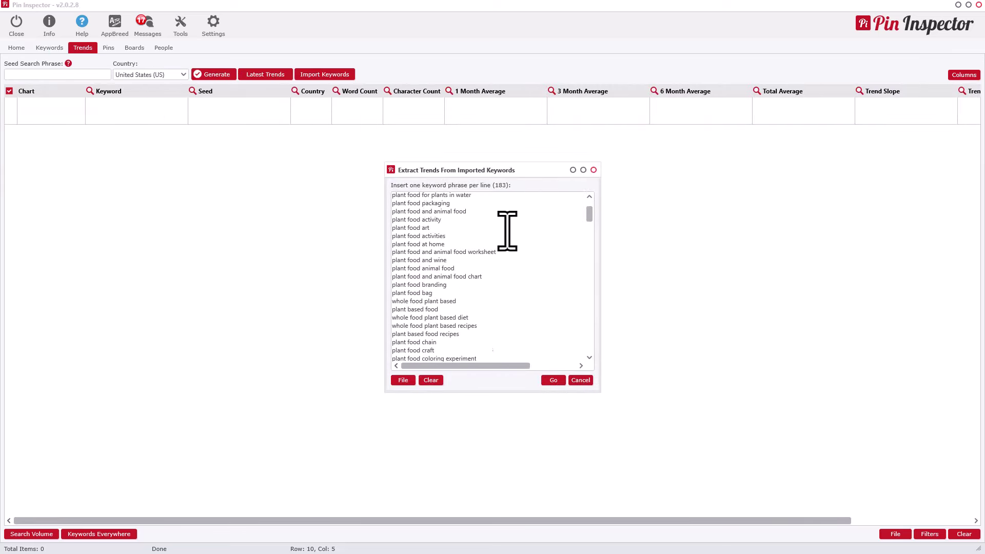
{"action": "scroll", "coordinate": [507, 232], "scroll_direction": "up", "scroll_amount": 15}
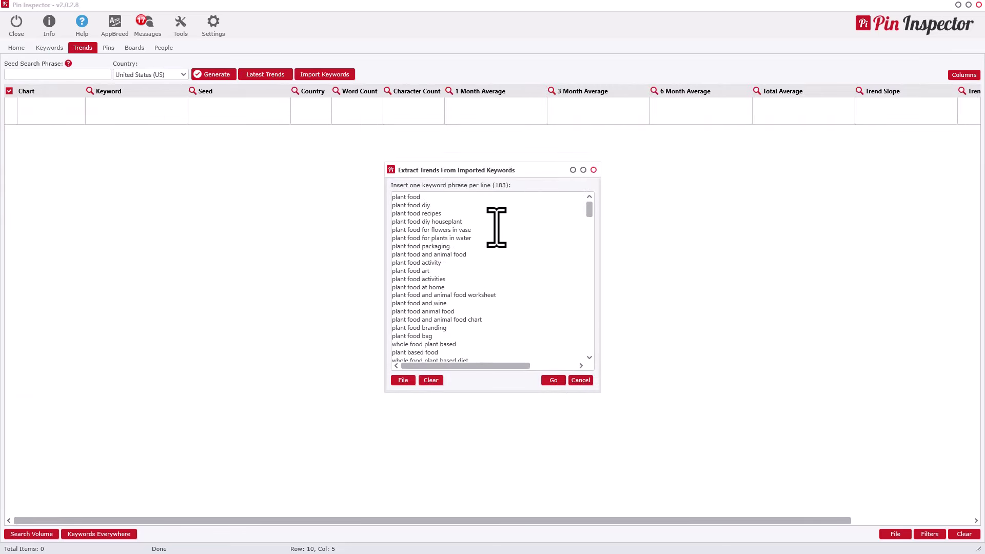
{"action": "left_click", "coordinate": [454, 205]}
{"action": "left_click_drag", "start_coordinate": [456, 210], "coordinate": [595, 428]}
{"action": "key", "text": "Delete"}
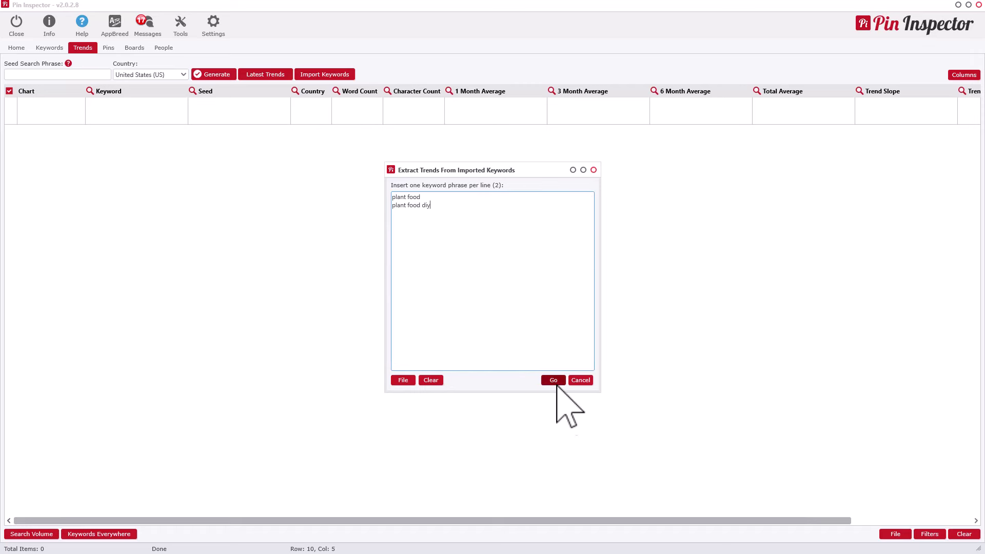
{"action": "left_click", "coordinate": [554, 380]}
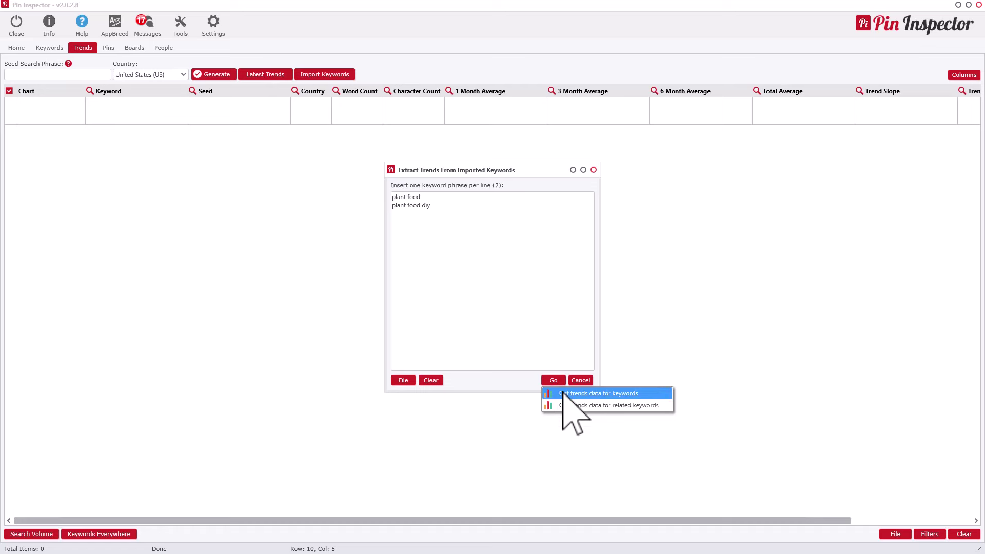
{"action": "left_click", "coordinate": [584, 394]}
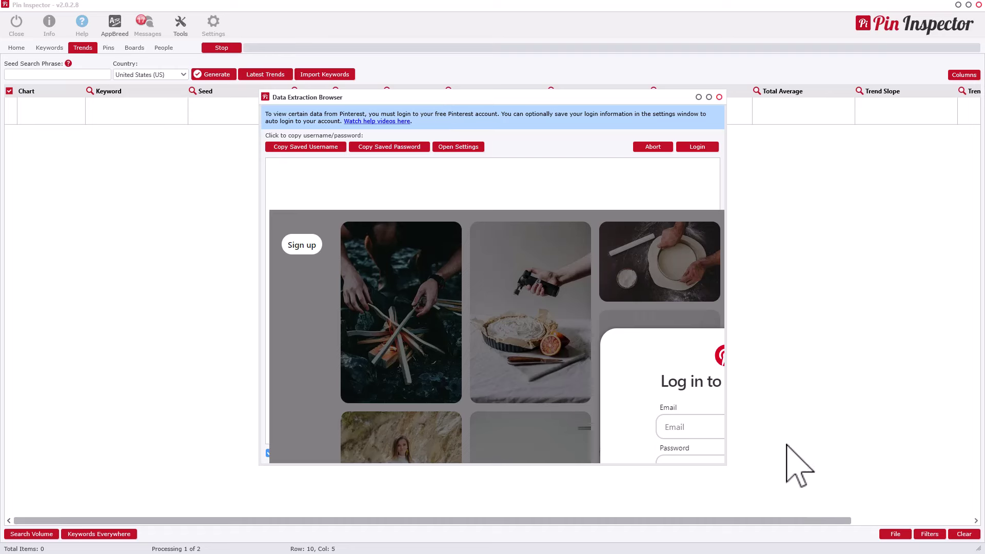
Close the extraction browser, acknowledge the no-data warning, and return to the Keywords results.
{"action": "left_click", "coordinate": [709, 97]}
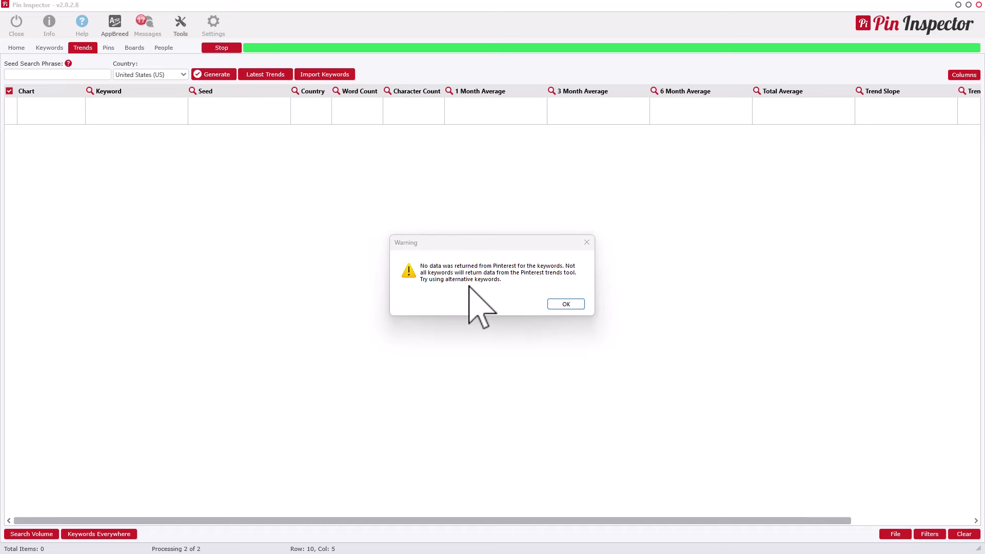
{"action": "left_click", "coordinate": [567, 305]}
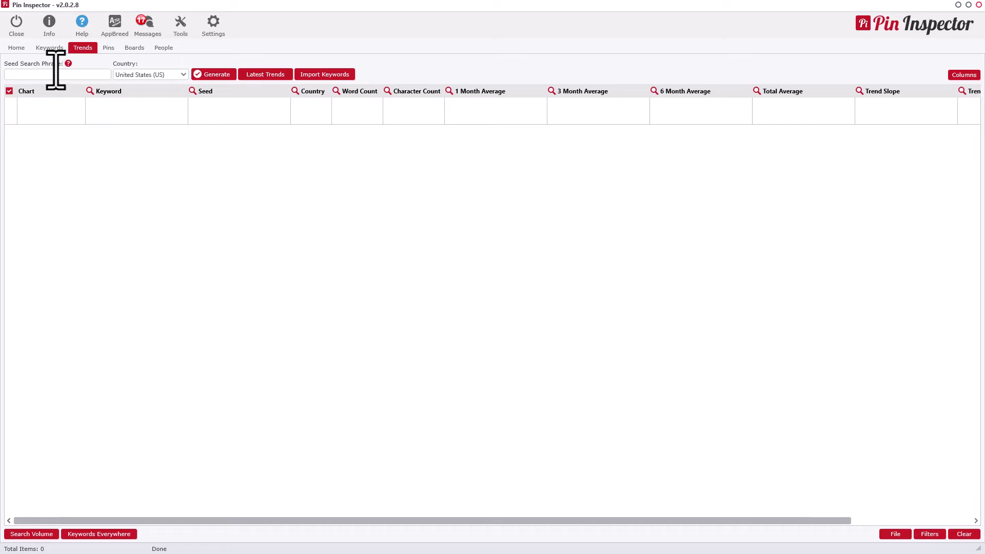
{"action": "left_click", "coordinate": [49, 48]}
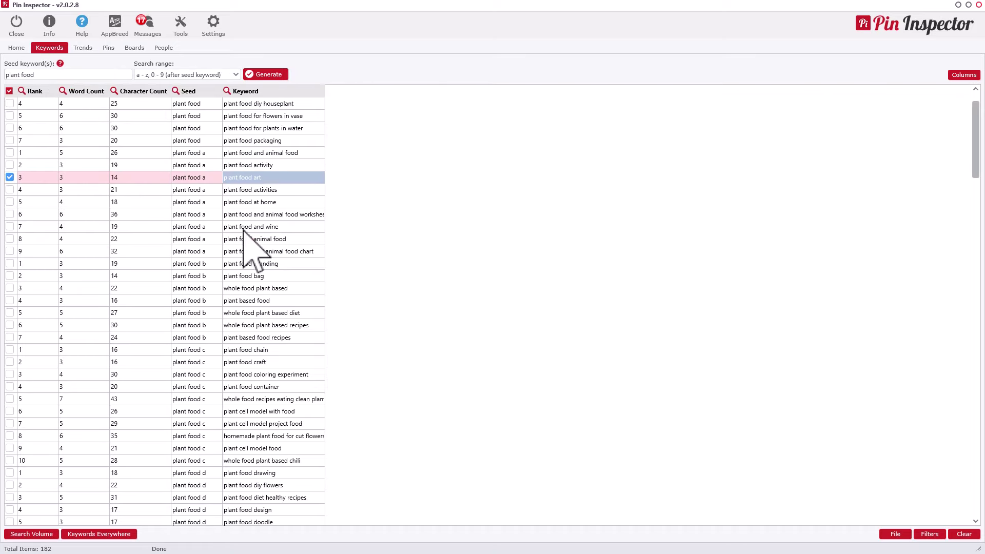
On the Trends tab, browse the Country list and keep United States selected.
{"action": "left_click", "coordinate": [76, 49]}
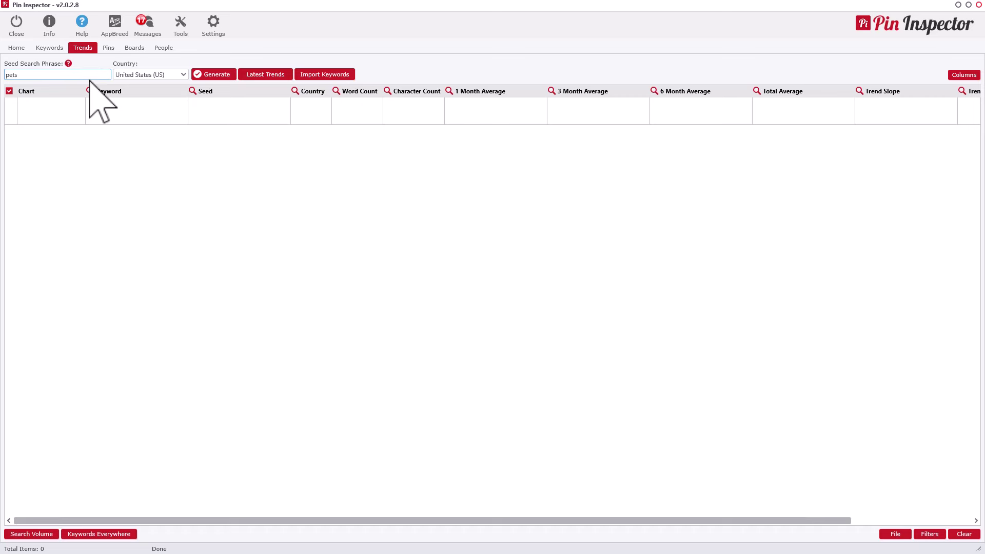
{"action": "left_click", "coordinate": [145, 75]}
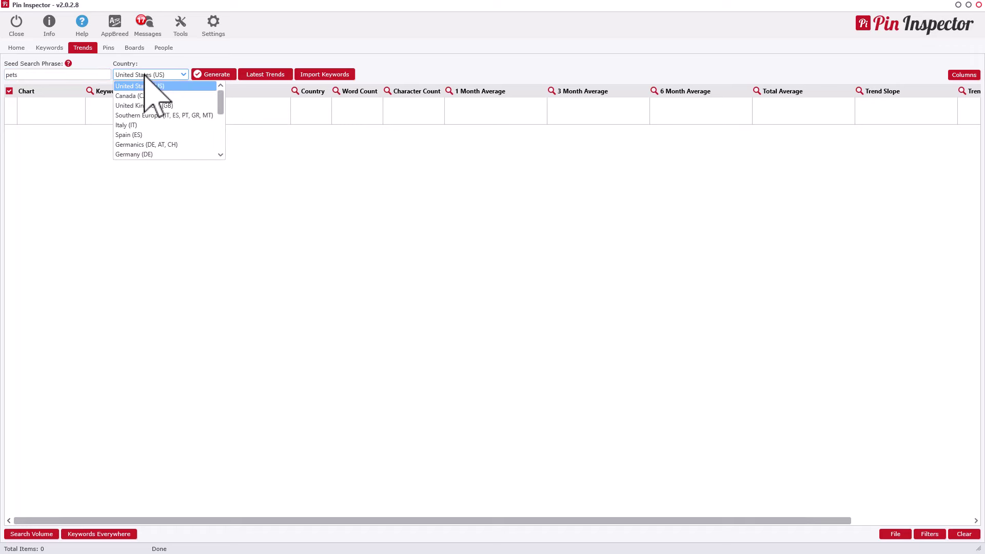
{"action": "scroll", "coordinate": [163, 129], "scroll_direction": "down", "scroll_amount": 5}
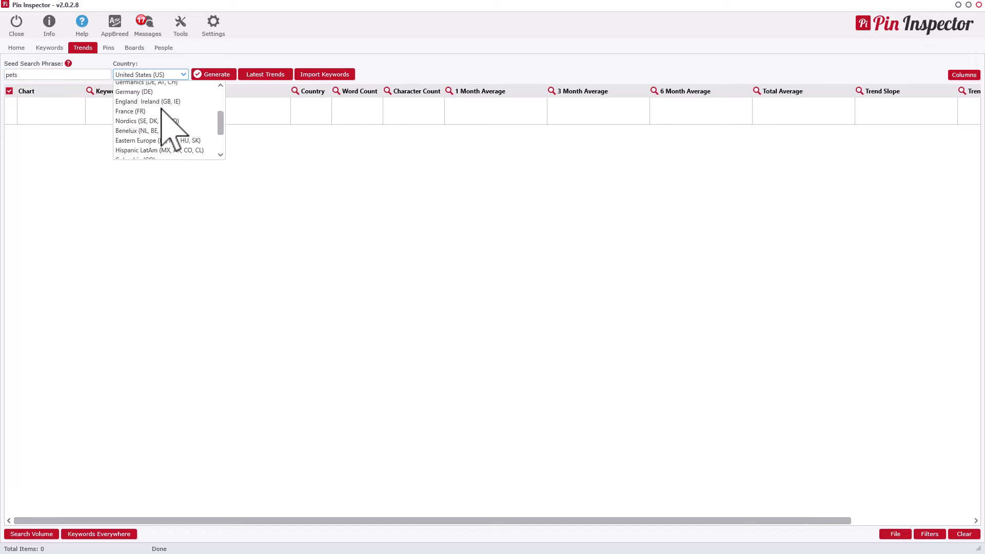
{"action": "scroll", "coordinate": [161, 131], "scroll_direction": "up", "scroll_amount": 5}
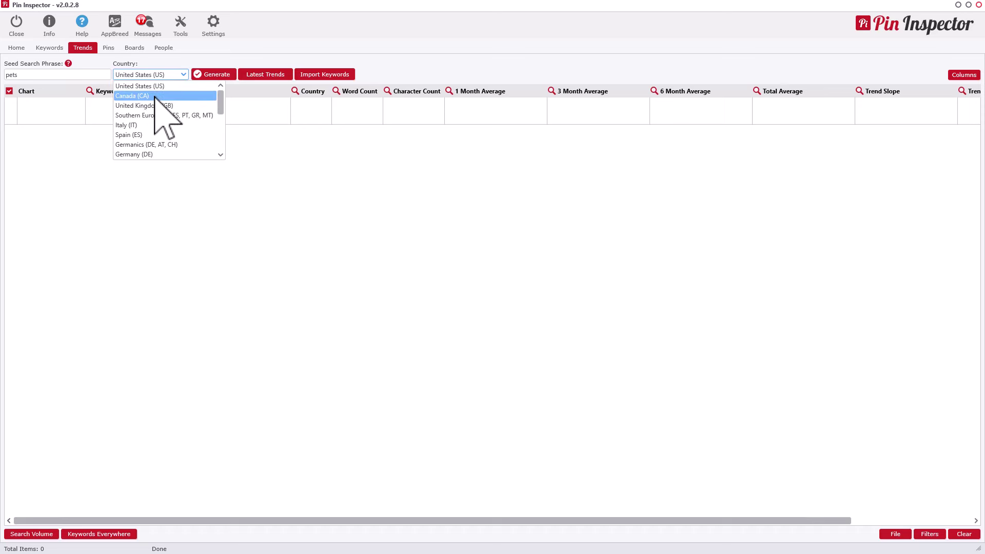
{"action": "scroll", "coordinate": [202, 154], "scroll_direction": "down", "scroll_amount": 5}
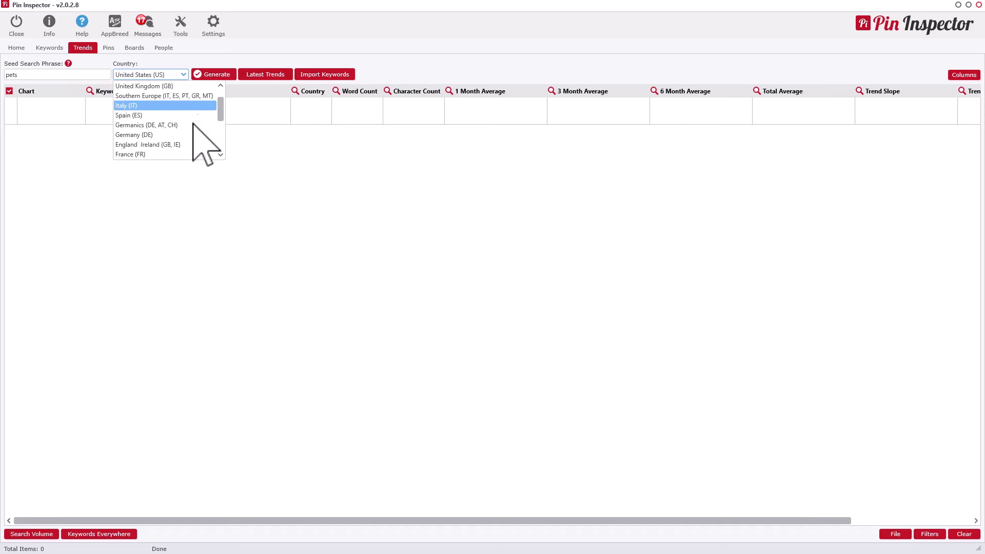
{"action": "scroll", "coordinate": [193, 124], "scroll_direction": "up", "scroll_amount": 4}
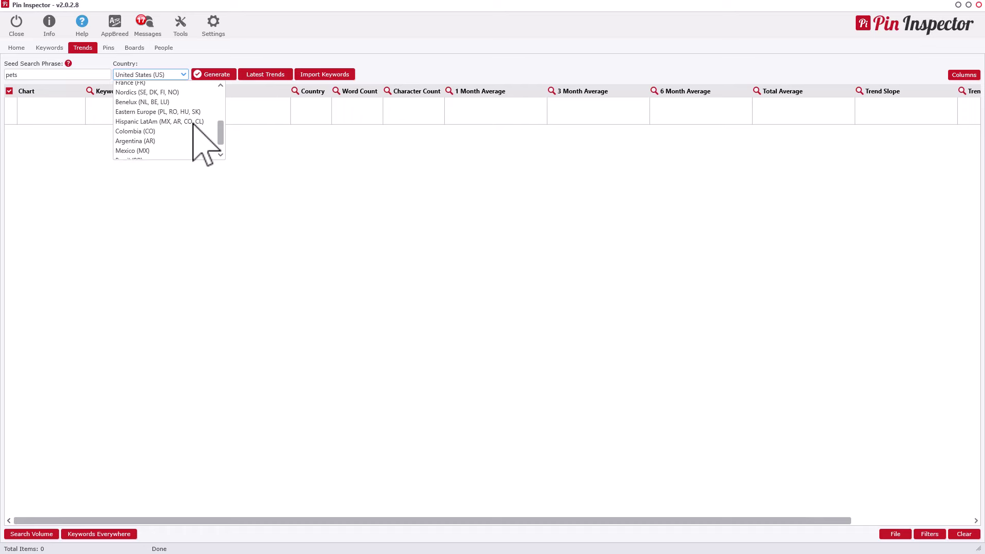
{"action": "scroll", "coordinate": [181, 154], "scroll_direction": "down", "scroll_amount": 1}
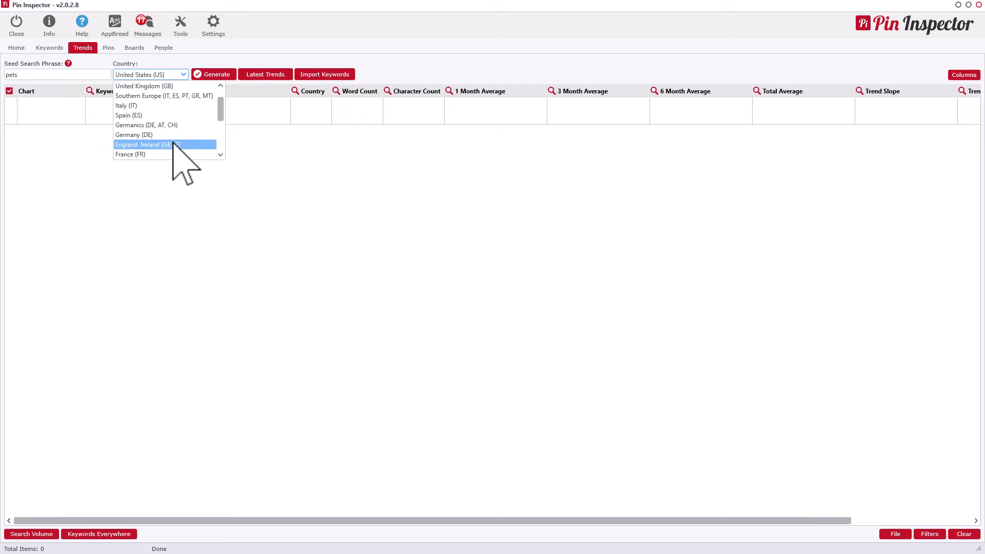
{"action": "left_click", "coordinate": [108, 225]}
Generate US trends for the seed 'pets', then select the 'pets' keyword cell.
{"action": "left_click", "coordinate": [213, 75]}
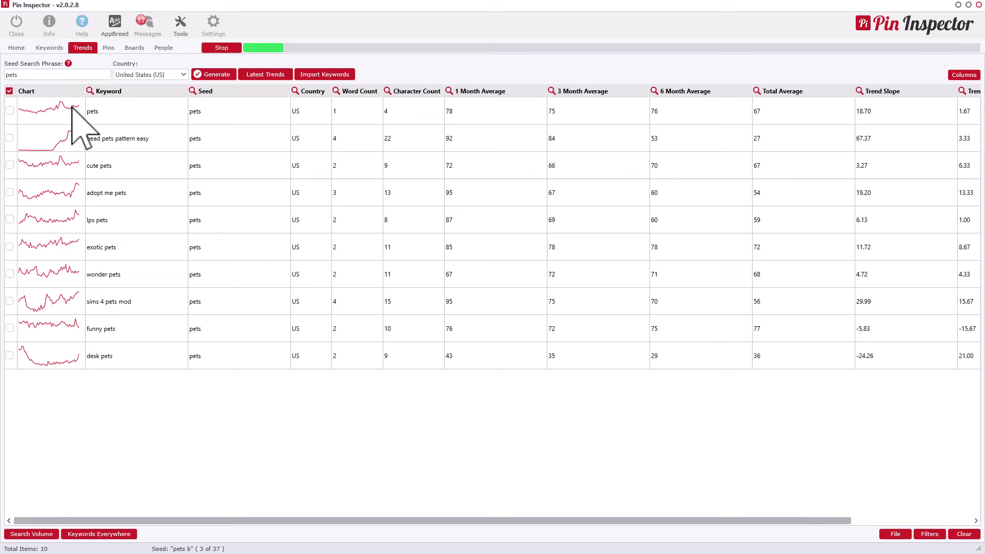
{"action": "left_click", "coordinate": [109, 112]}
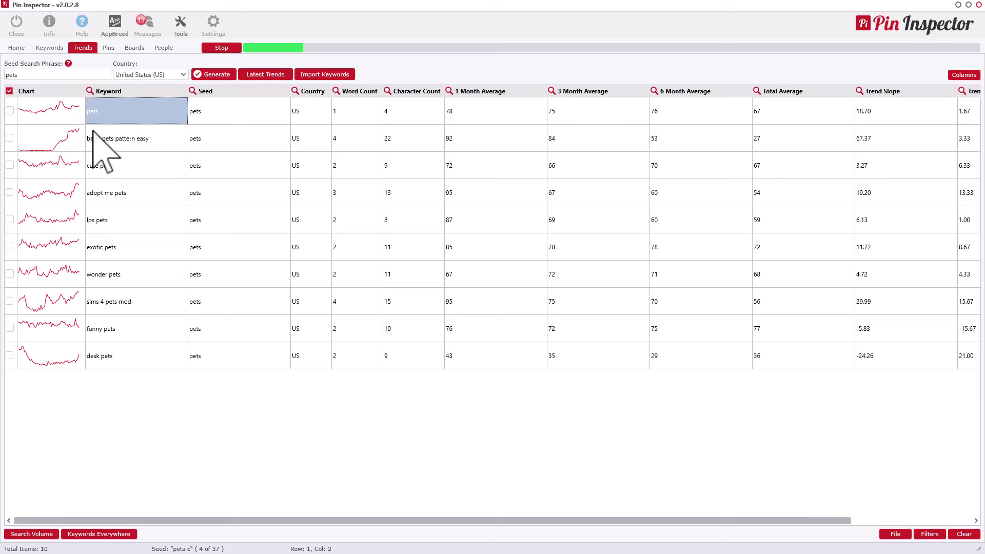
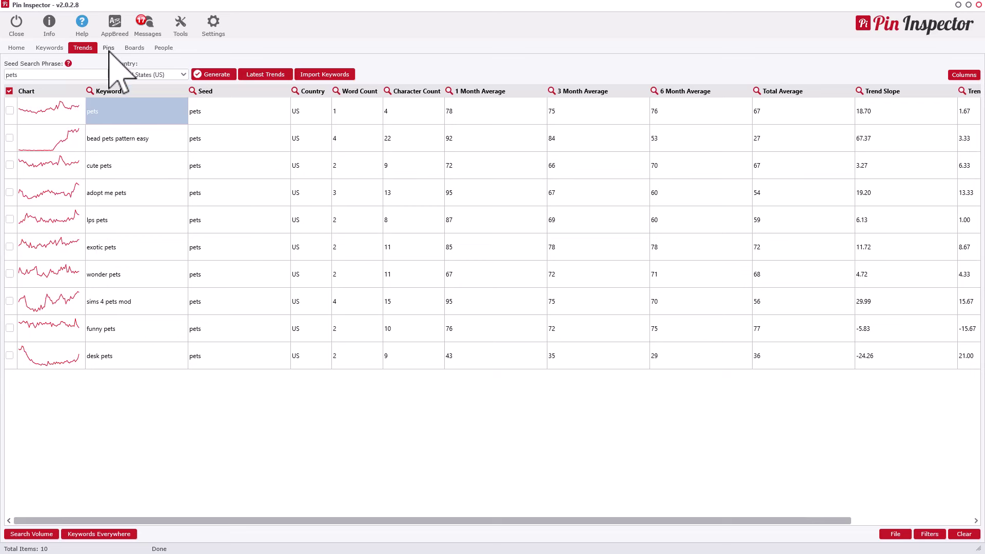
Dismiss the pets keyword table's context menu and switch to the Pins search view.
{"action": "right_click", "coordinate": [198, 154]}
{"action": "right_click", "coordinate": [115, 175]}
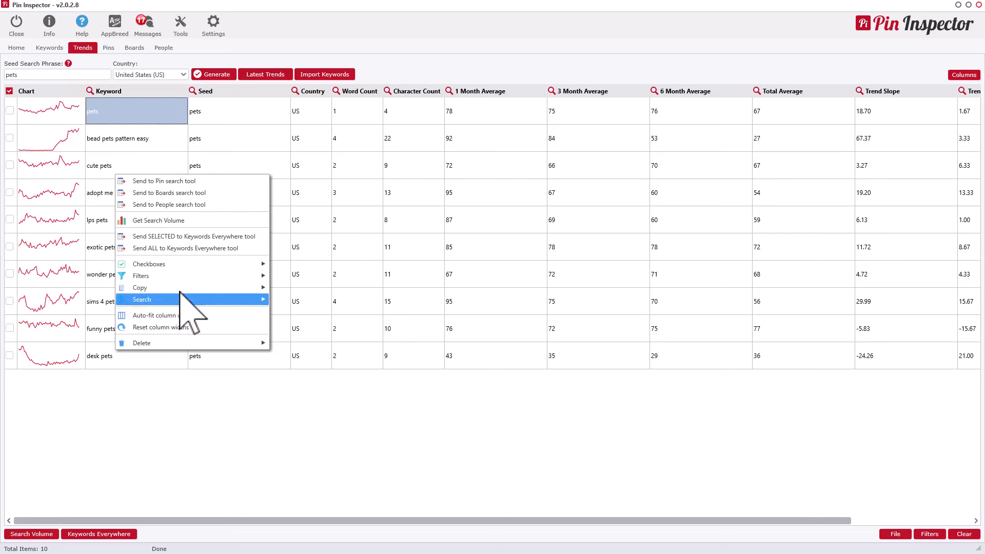
{"action": "left_click", "coordinate": [323, 228]}
{"action": "left_click", "coordinate": [323, 228]}
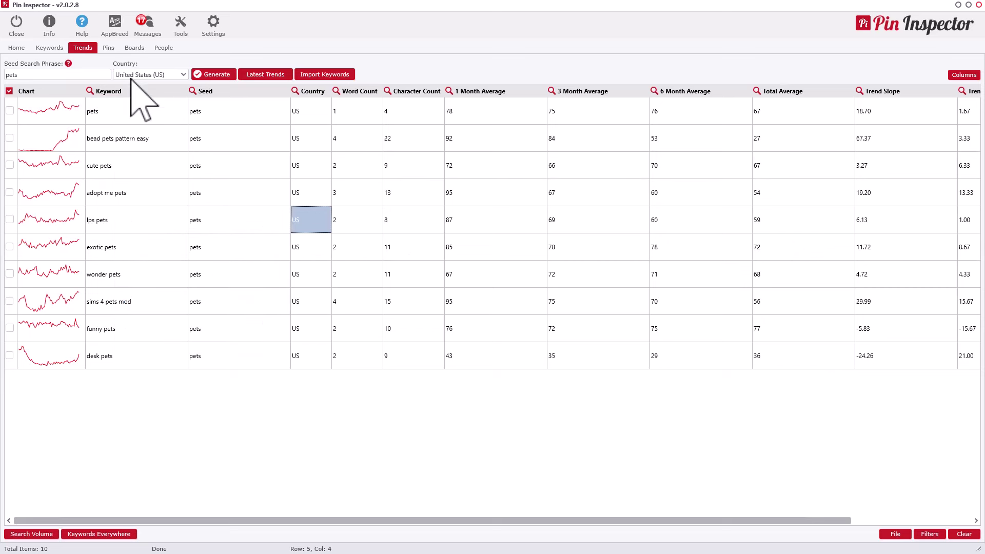
{"action": "left_click", "coordinate": [110, 47]}
Set the pin search to 'plant food' with Total Pins 50, searching in All Pins.
{"action": "left_click", "coordinate": [103, 93]}
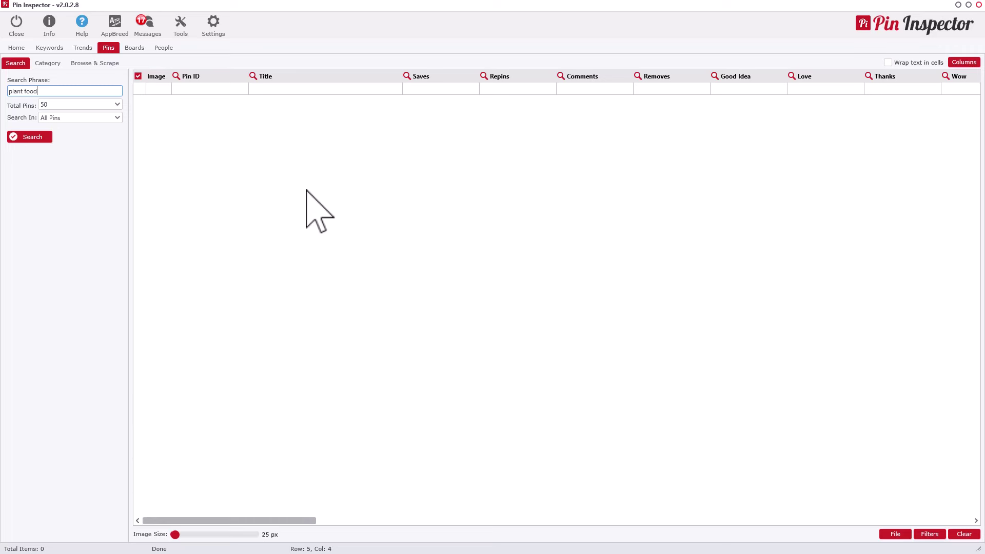
{"action": "left_click", "coordinate": [73, 118]}
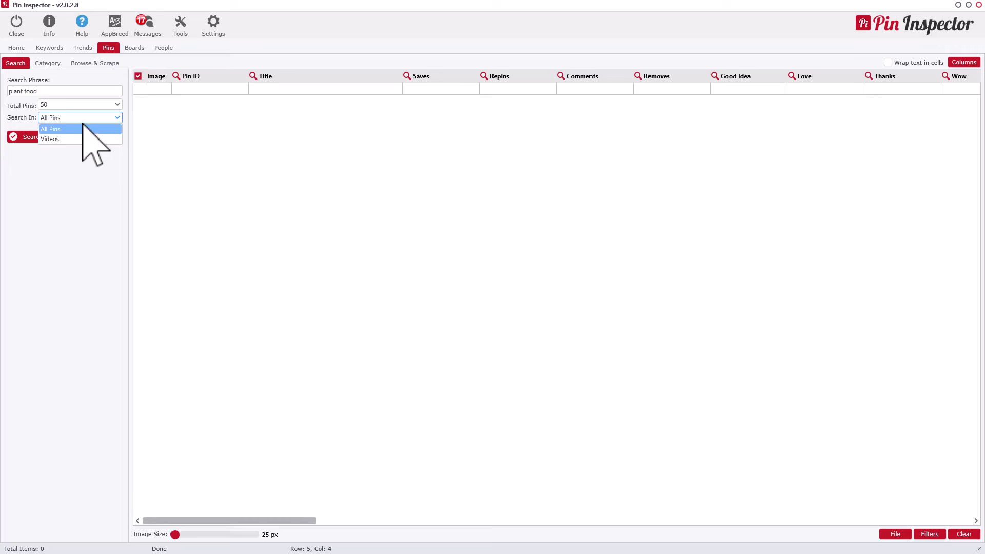
{"action": "left_click", "coordinate": [69, 157]}
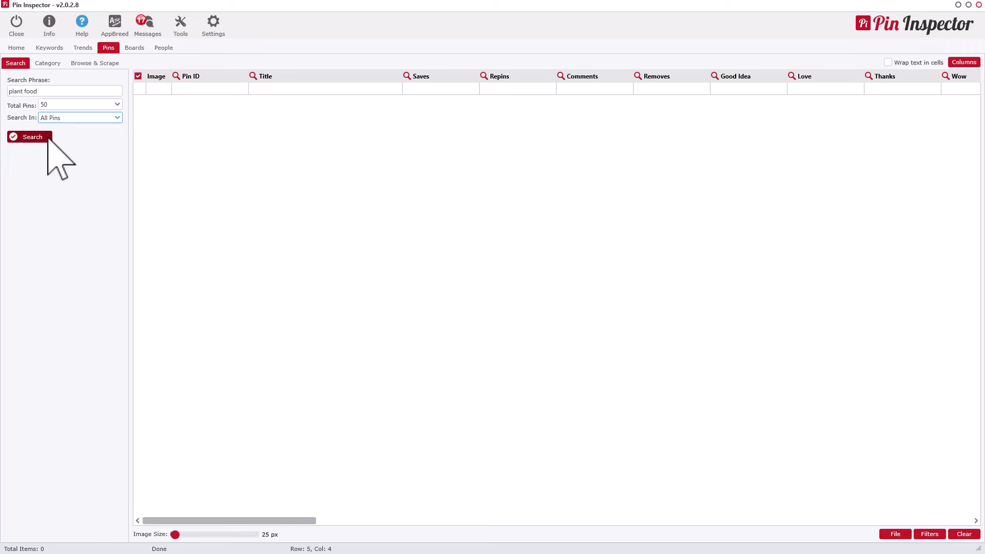
Run the plant food pin search and review the first pins' titles, saves, repins and comments.
{"action": "left_click", "coordinate": [41, 141]}
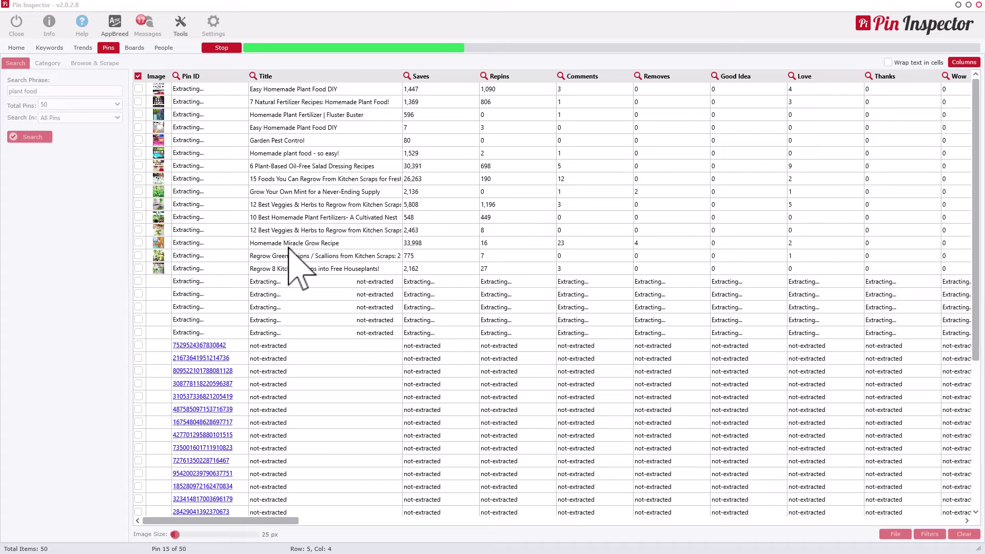
{"action": "left_click", "coordinate": [260, 94]}
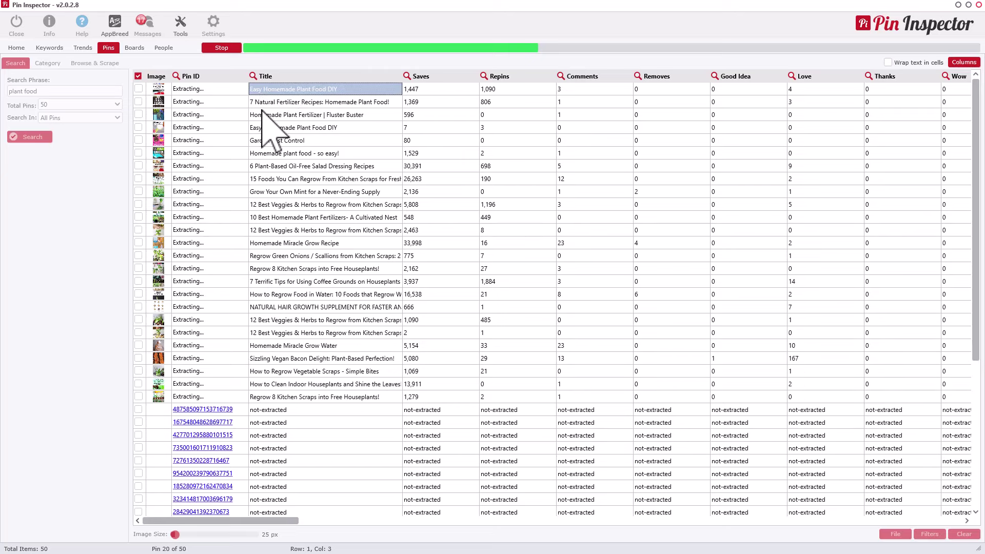
{"action": "left_click", "coordinate": [263, 114]}
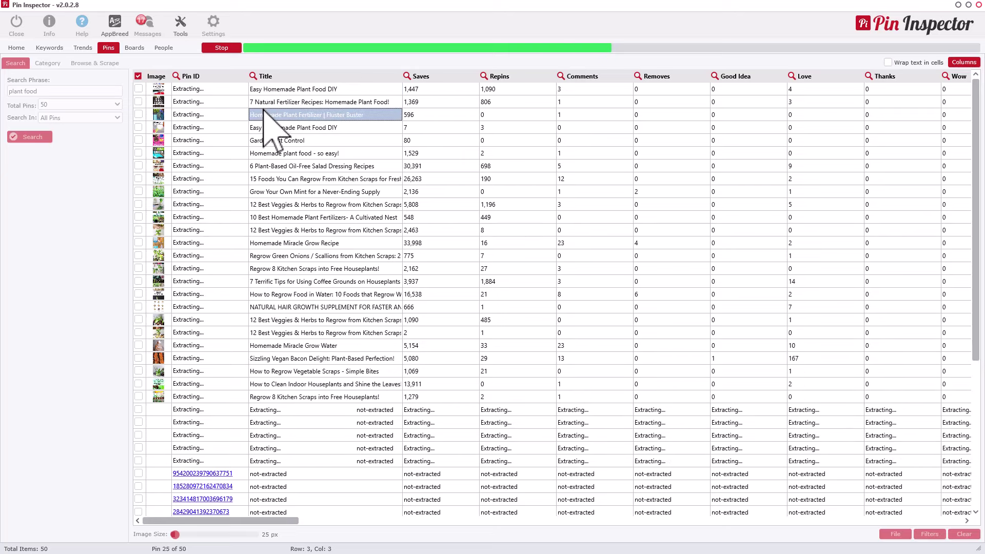
{"action": "left_click", "coordinate": [441, 91]}
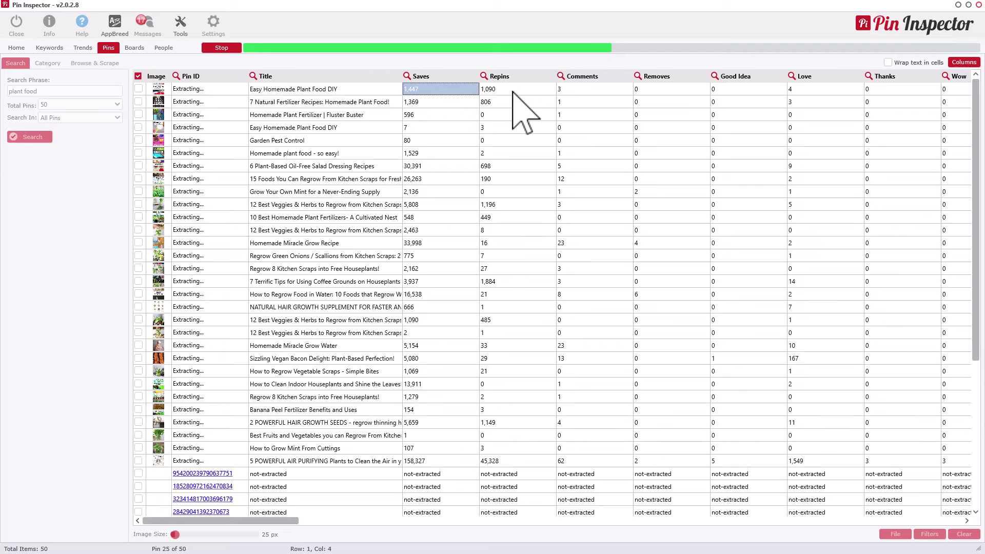
{"action": "left_click", "coordinate": [513, 91]}
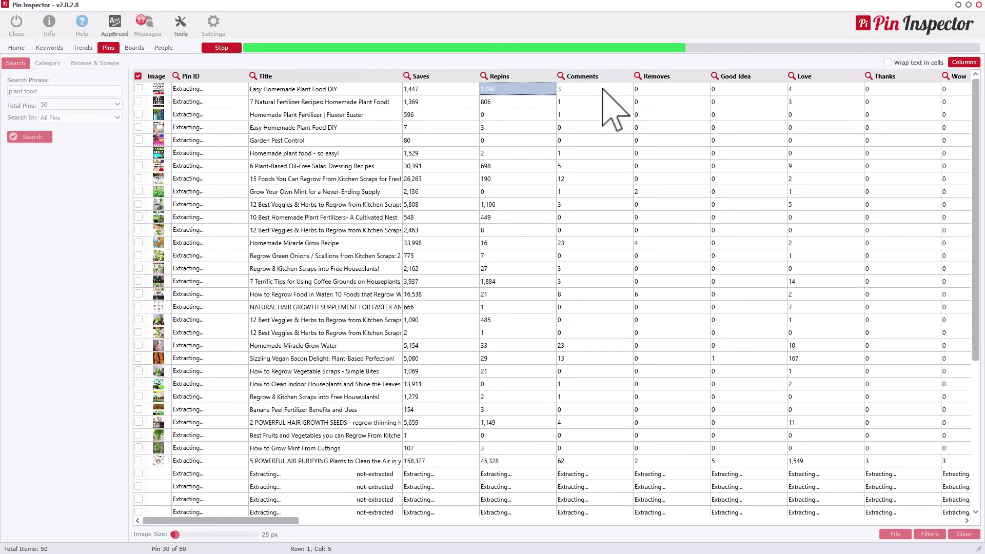
{"action": "key", "text": "Right"}
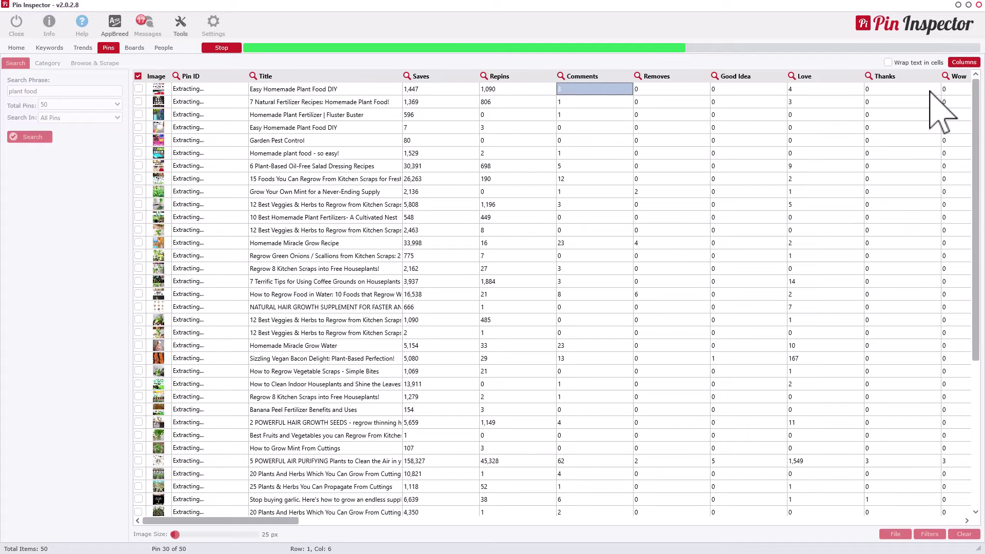
{"action": "key", "text": "End"}
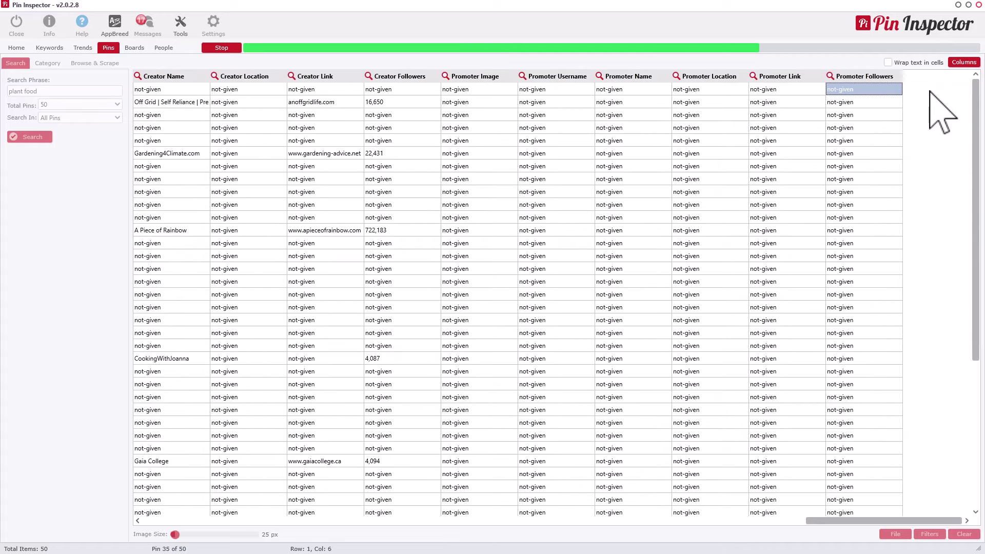
{"action": "key", "text": "Left"}
{"action": "key", "text": "Left"}
{"action": "key", "text": "Left"}
{"action": "key", "text": "Left"}
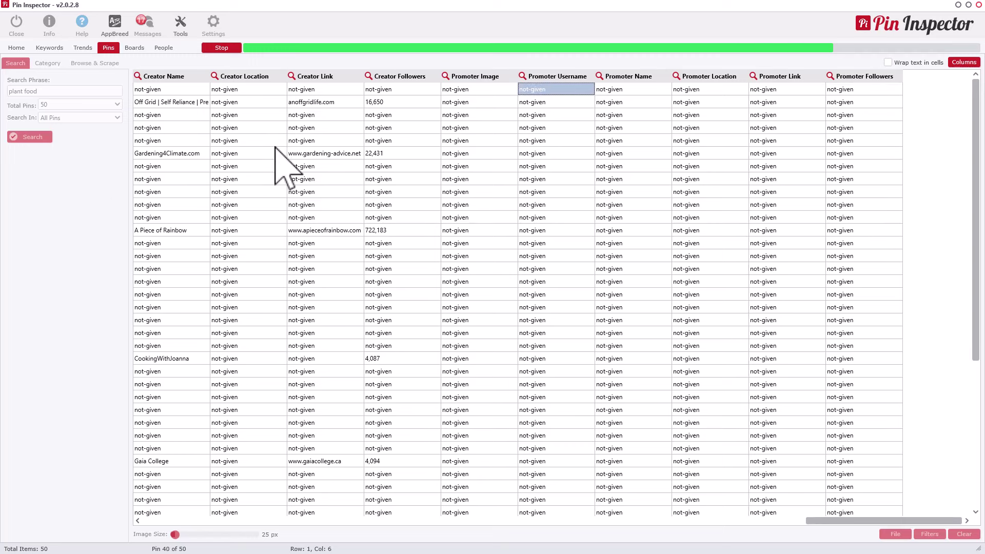
Review creator links and follower counts such as 22,431, scrolling across to the Creator columns.
{"action": "left_click", "coordinate": [311, 103]}
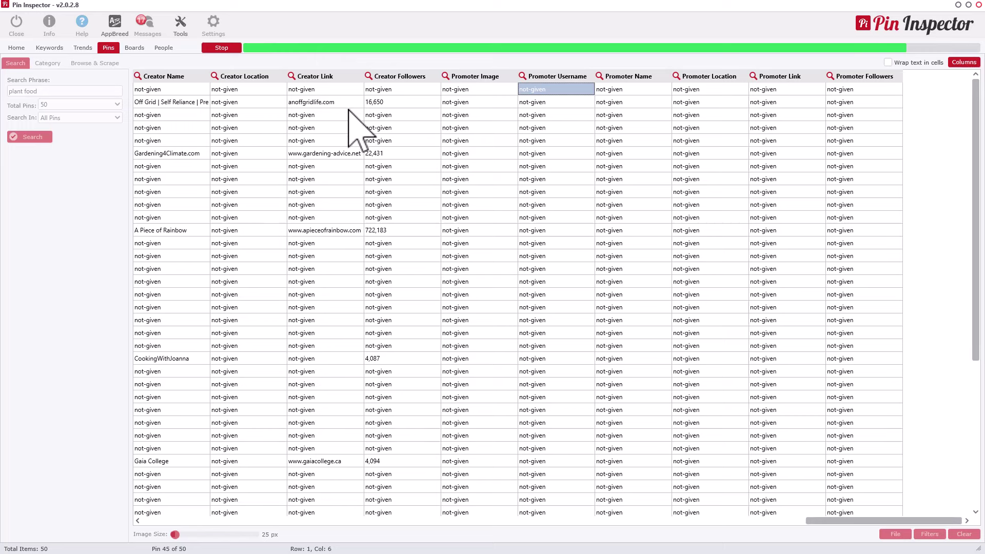
{"action": "left_click", "coordinate": [393, 105]}
{"action": "left_click", "coordinate": [396, 155]}
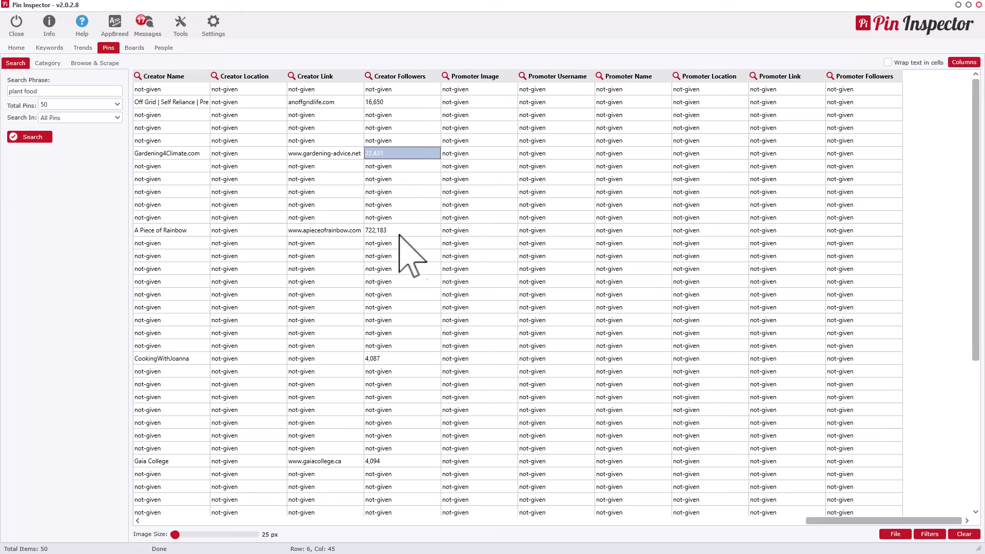
{"action": "left_click", "coordinate": [401, 240]}
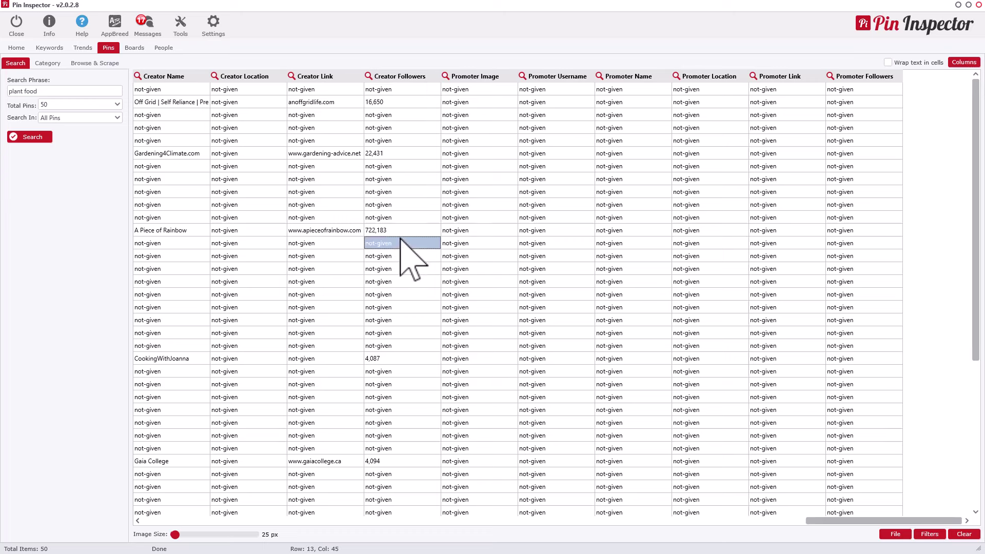
{"action": "left_click", "coordinate": [327, 233]}
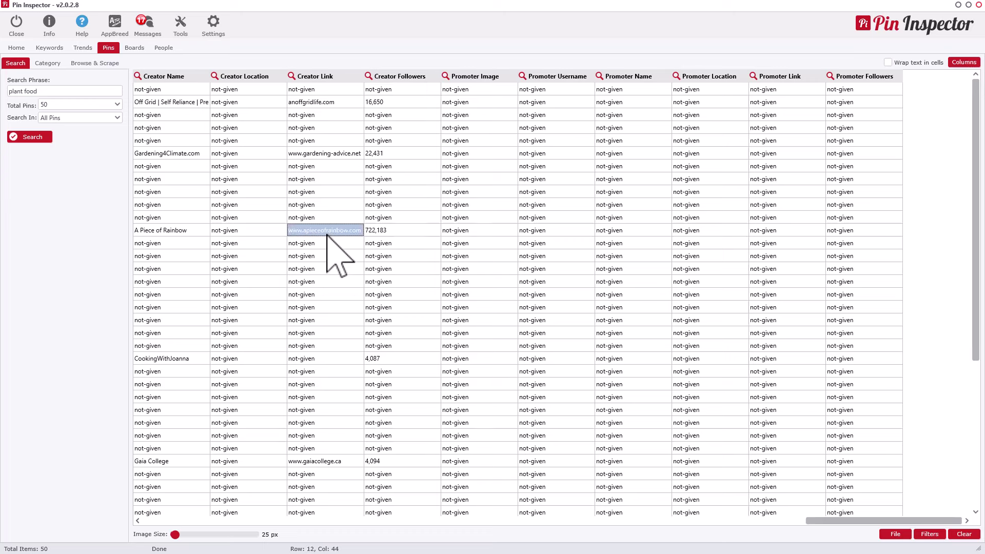
{"action": "left_click", "coordinate": [381, 153]}
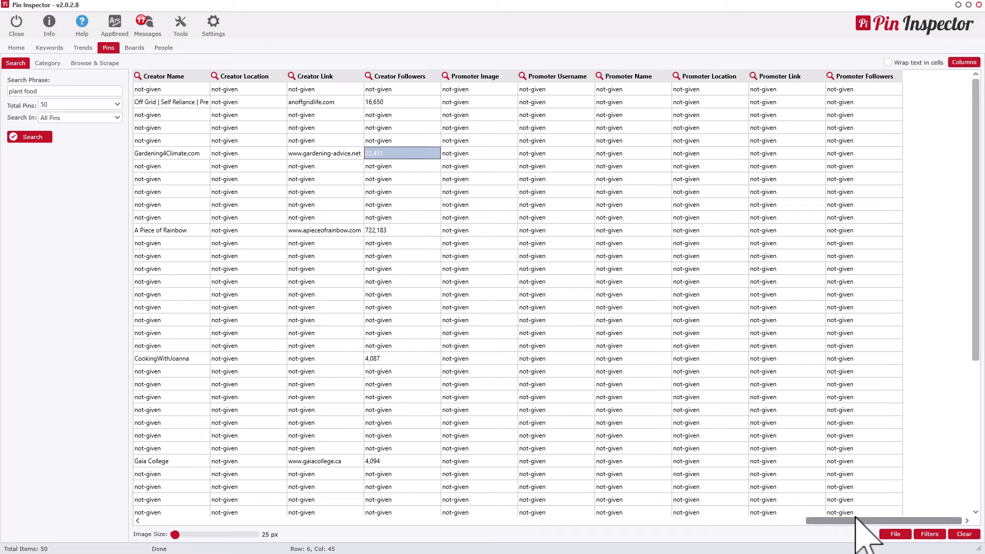
{"action": "left_click_drag", "start_coordinate": [852, 522], "coordinate": [139, 505]}
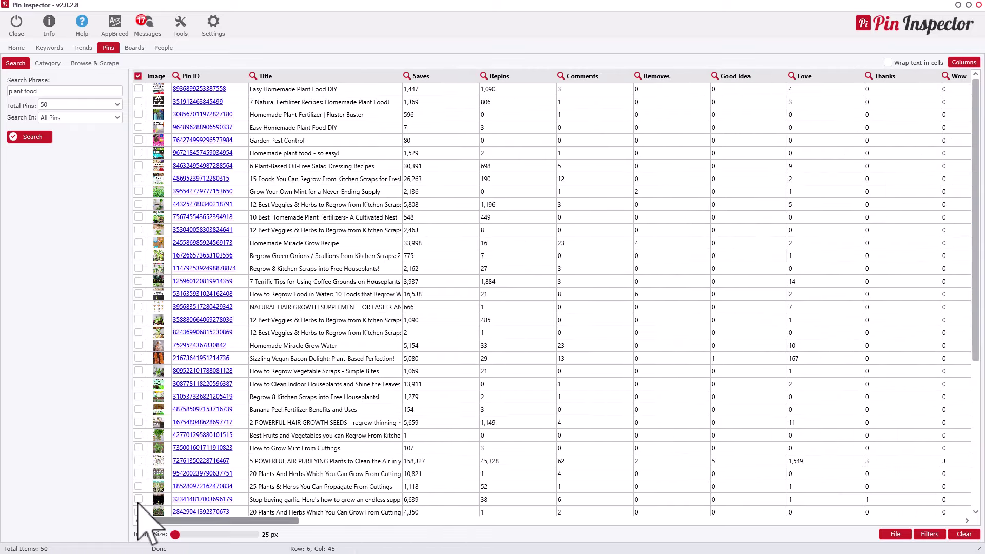
Sort the pins by Saves, most first, and check the top pin's ID, title and 45,328 repins.
{"action": "left_click", "coordinate": [437, 77]}
{"action": "left_click", "coordinate": [437, 78]}
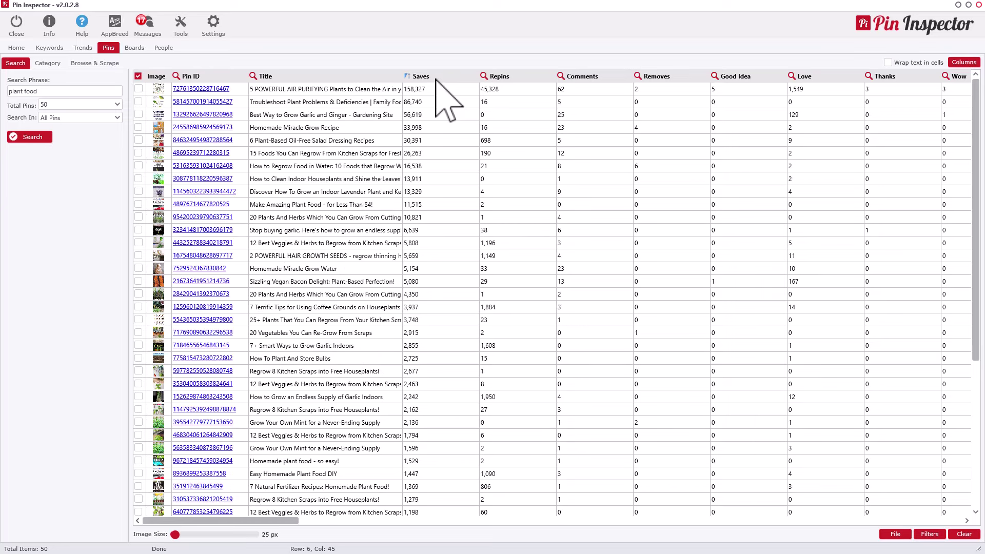
{"action": "left_click", "coordinate": [211, 90]}
{"action": "left_click", "coordinate": [256, 91]}
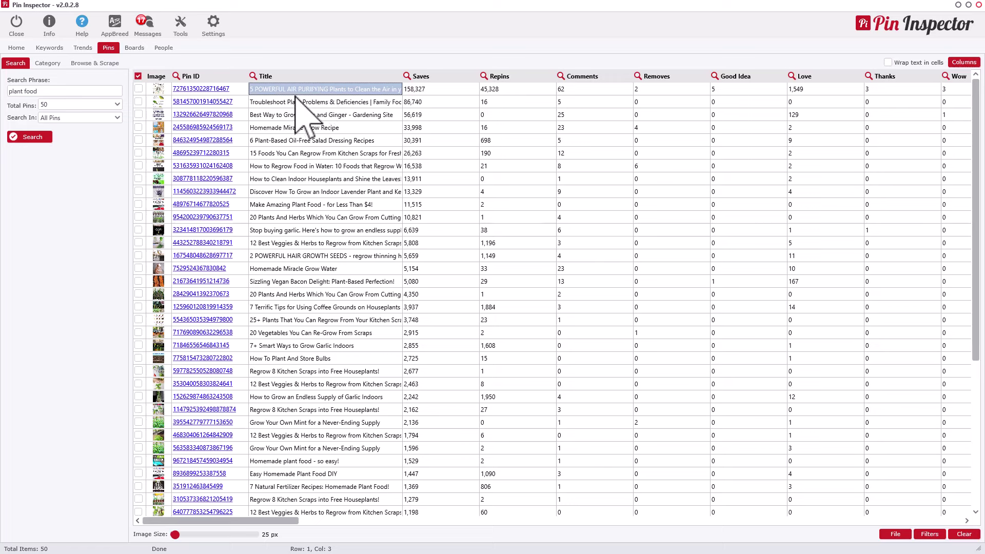
{"action": "left_click", "coordinate": [493, 91]}
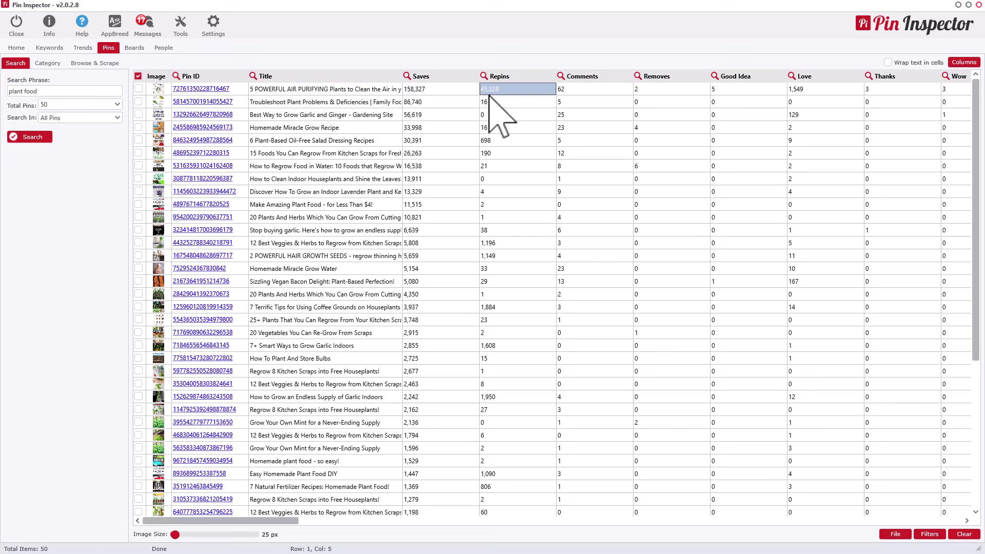
{"action": "left_click", "coordinate": [430, 92]}
{"action": "key", "text": "Right"}
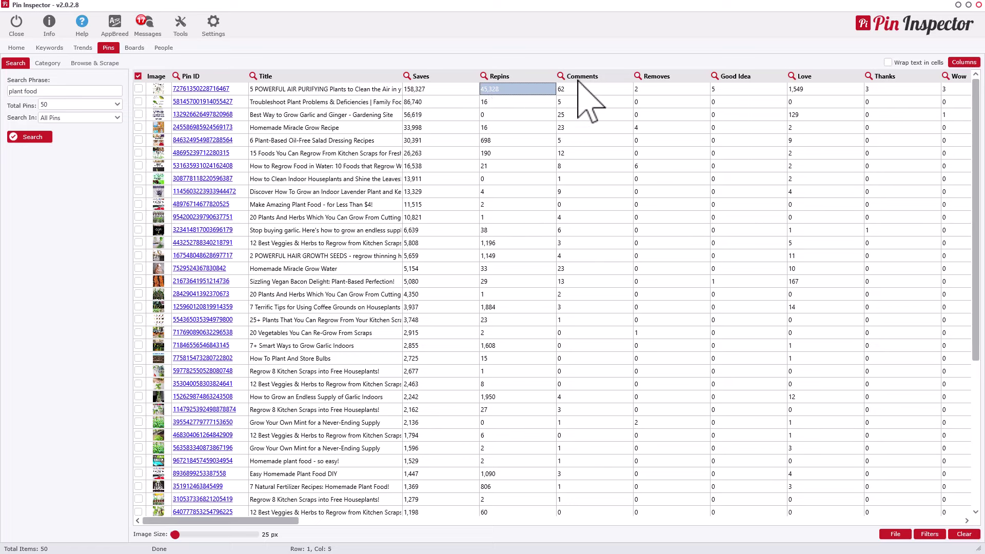
Try a Comments sort, return to Saves descending, and scroll right to the remaining columns.
{"action": "left_click", "coordinate": [613, 91]}
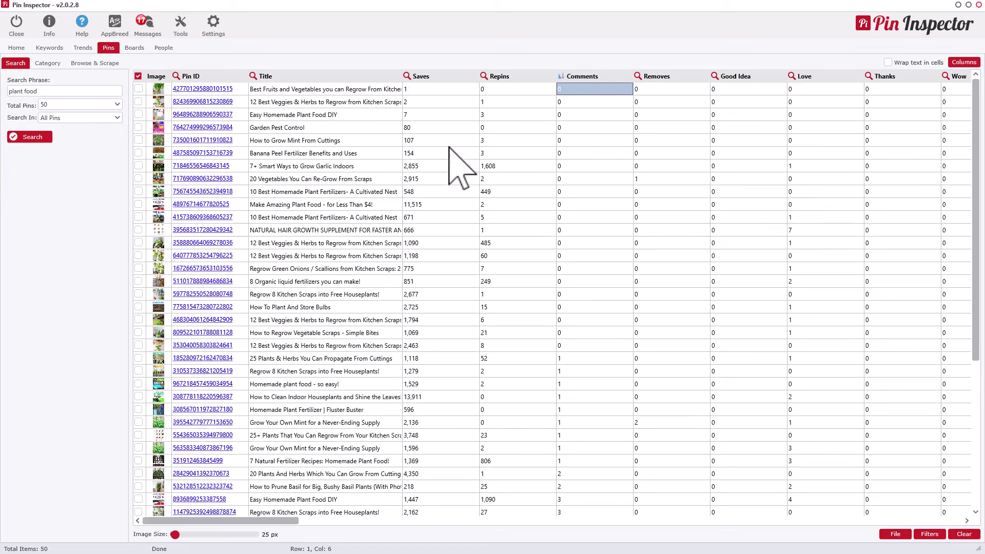
{"action": "left_click", "coordinate": [468, 80]}
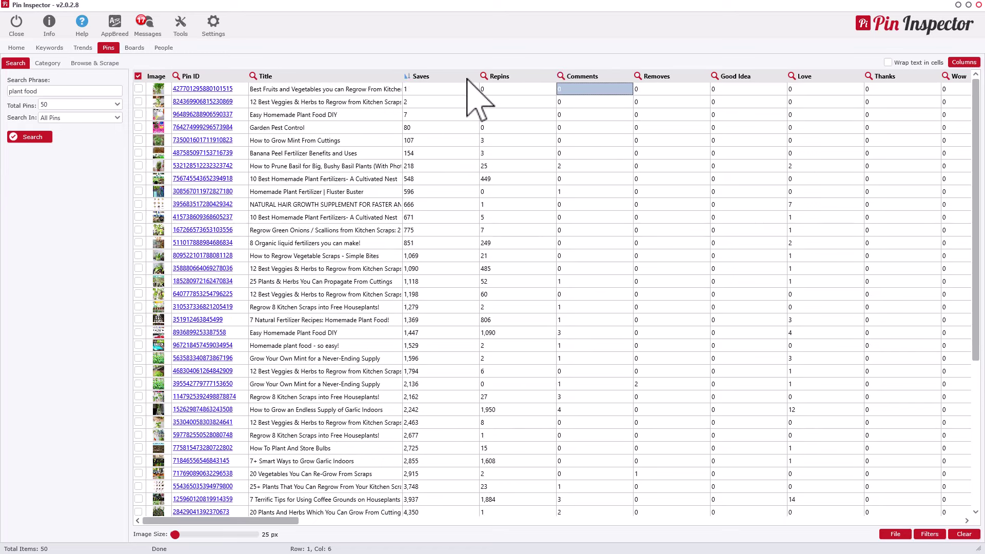
{"action": "left_click", "coordinate": [468, 80]}
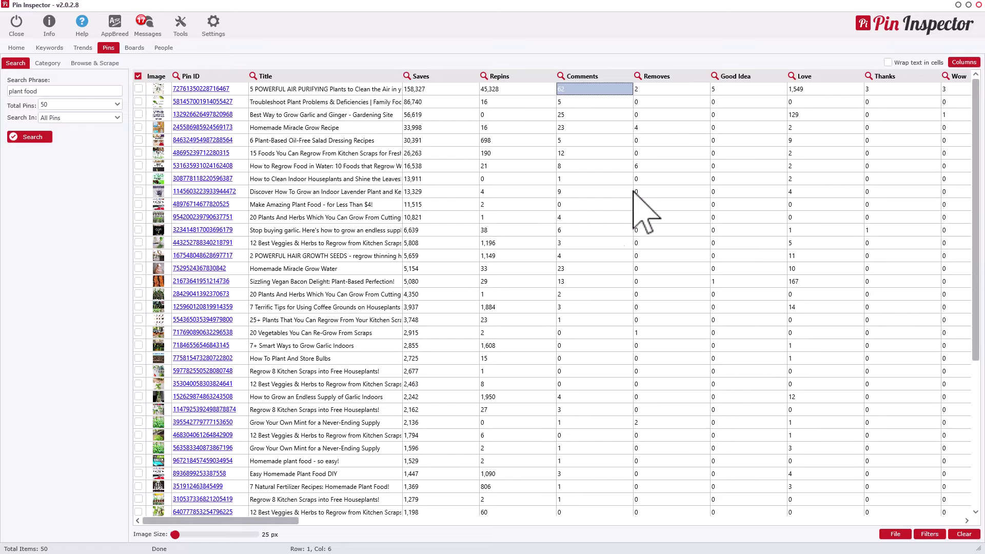
{"action": "left_click_drag", "start_coordinate": [273, 521], "coordinate": [534, 519]}
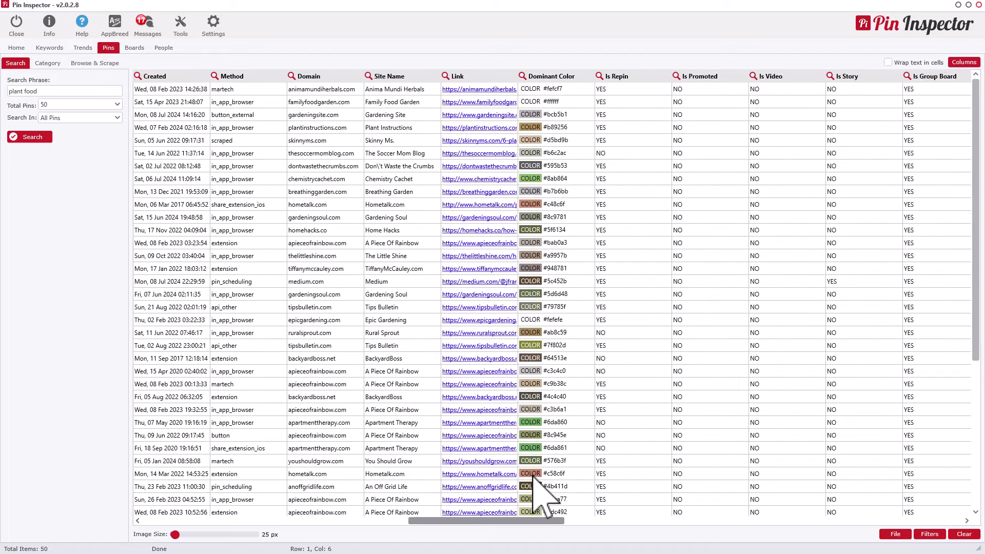
Sort the pins by Dominant Color and widen the Link column to show full URLs.
{"action": "left_click", "coordinate": [523, 78]}
{"action": "left_click_drag", "start_coordinate": [518, 77], "coordinate": [610, 77]}
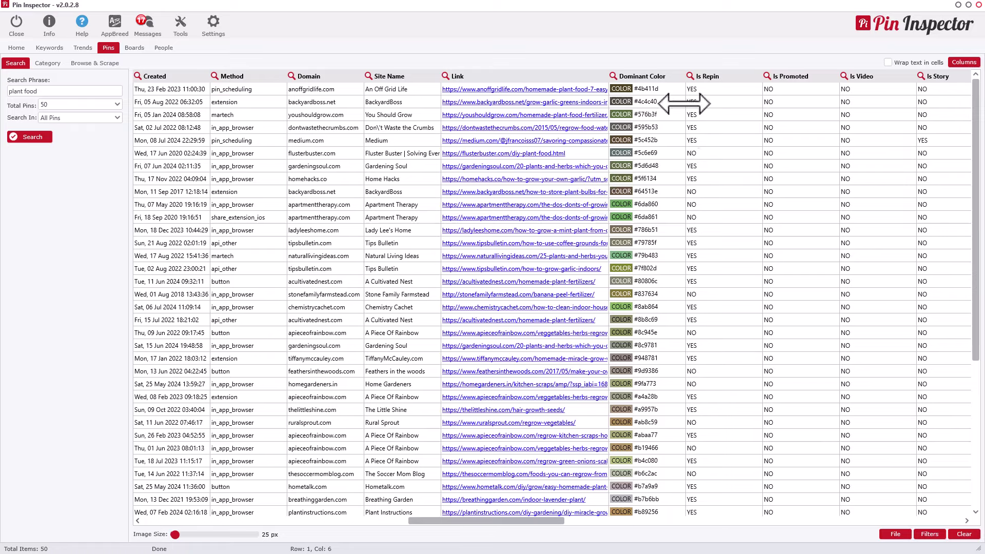
{"action": "left_click", "coordinate": [714, 91]}
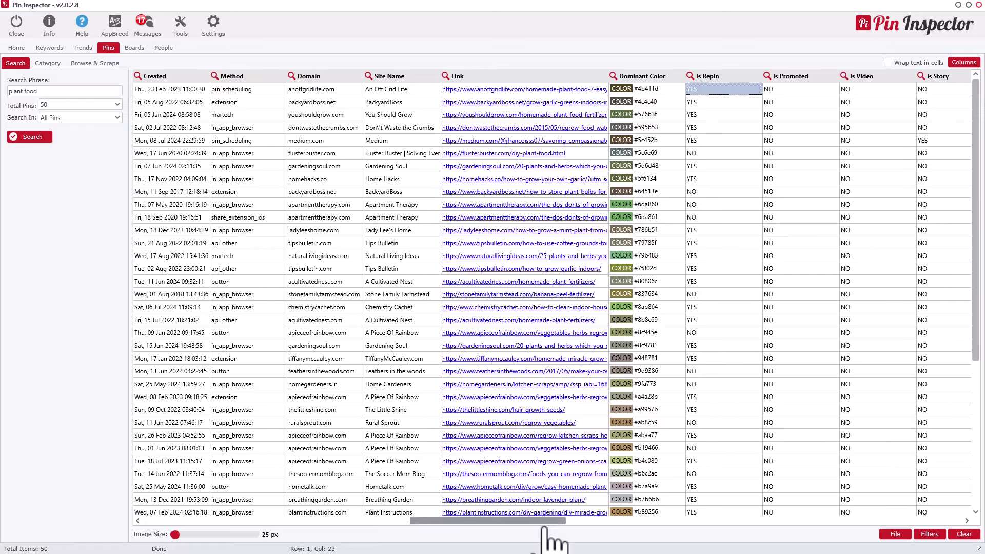
{"action": "left_click_drag", "start_coordinate": [538, 522], "coordinate": [798, 522]}
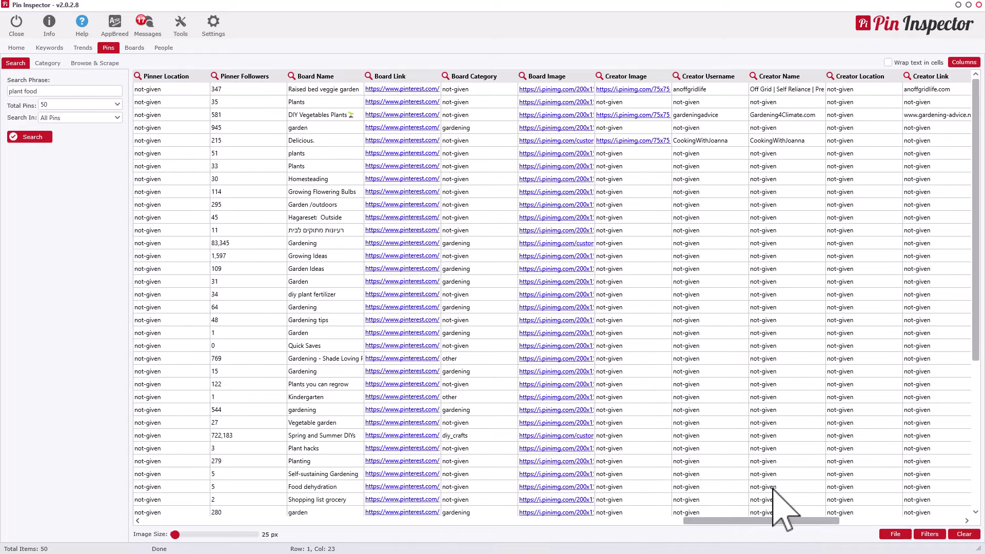
{"action": "left_click_drag", "start_coordinate": [765, 520], "coordinate": [739, 535]}
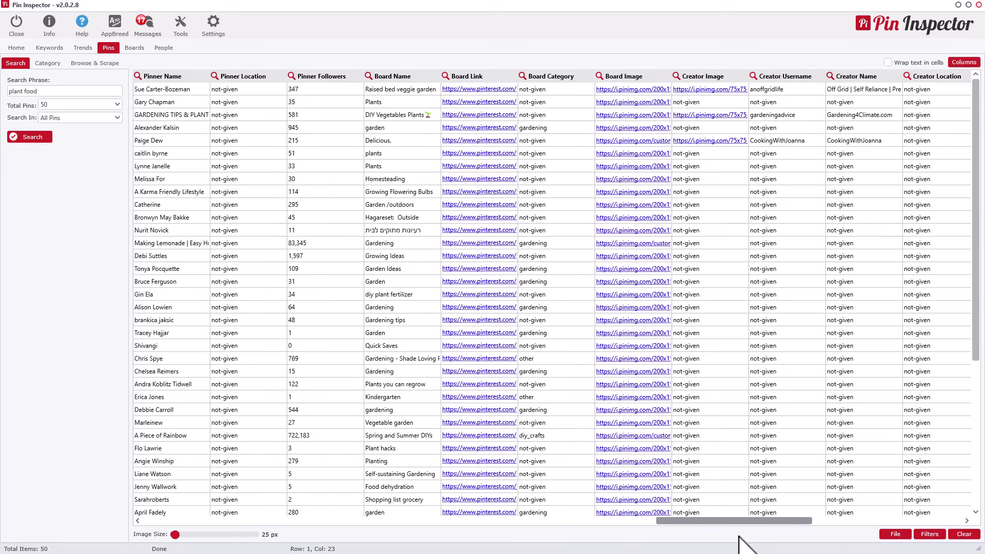
{"action": "left_click_drag", "start_coordinate": [738, 538], "coordinate": [807, 535]}
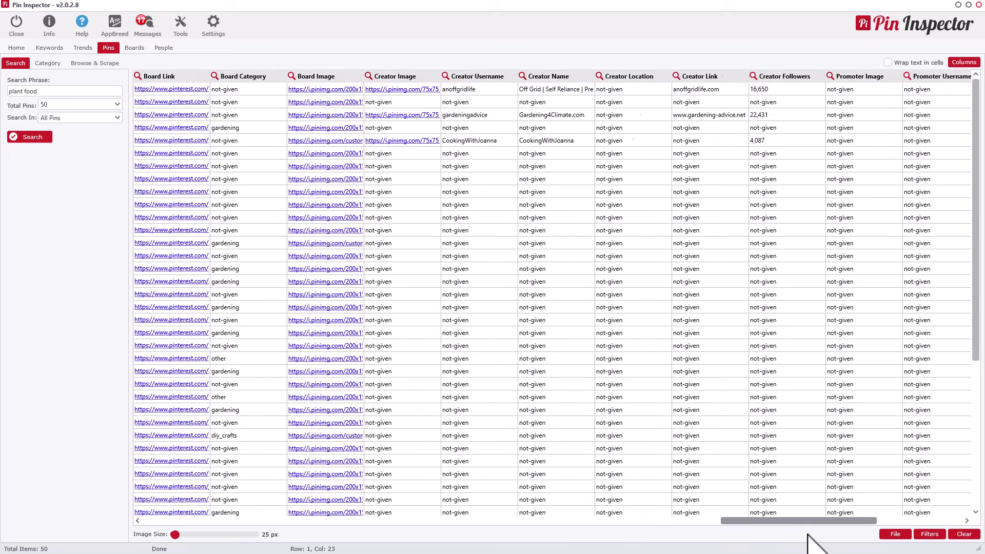
{"action": "left_click", "coordinate": [563, 101]}
{"action": "double_click", "coordinate": [564, 116]}
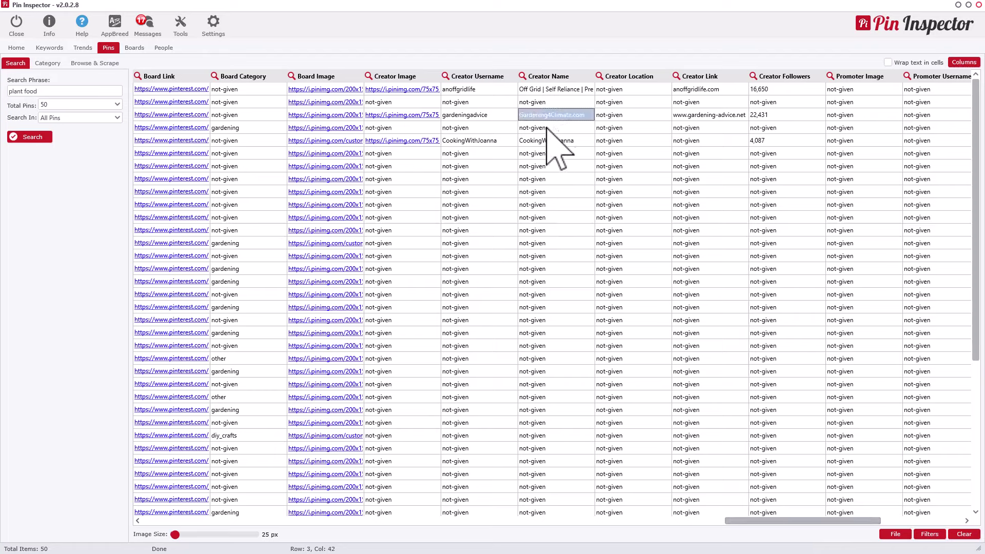
{"action": "double_click", "coordinate": [690, 127]}
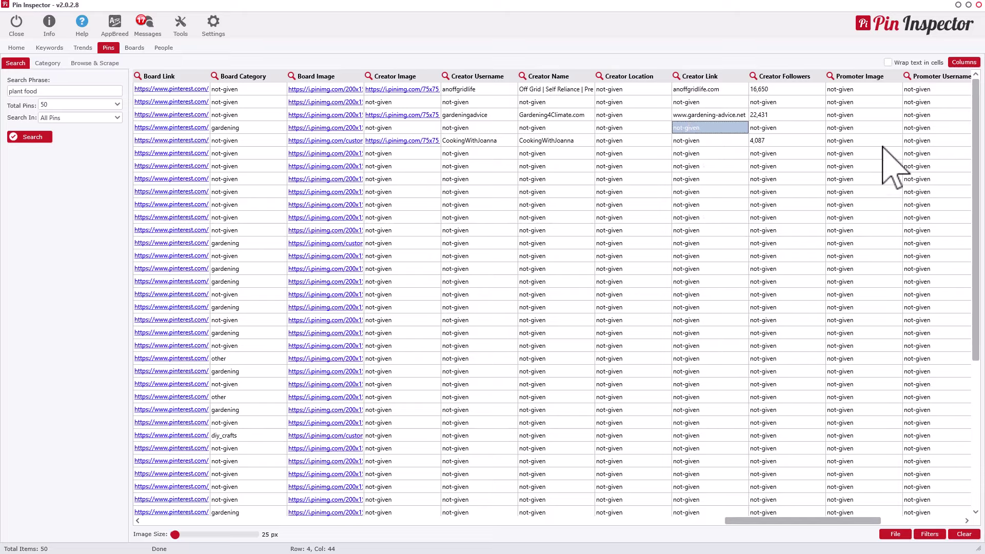
{"action": "left_click_drag", "start_coordinate": [831, 520], "coordinate": [250, 550]}
{"action": "scroll", "coordinate": [359, 493], "scroll_direction": "down", "scroll_amount": 4}
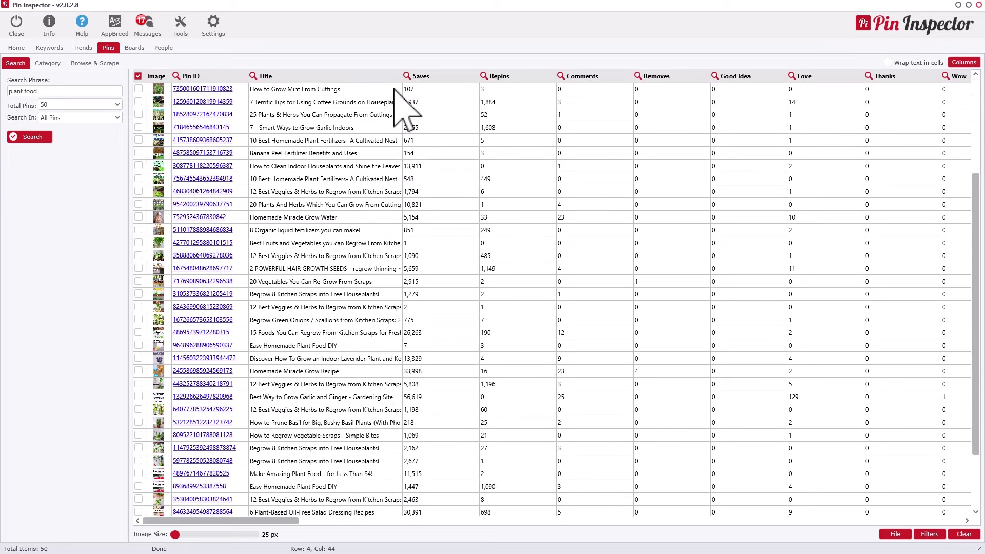
{"action": "left_click", "coordinate": [192, 295]}
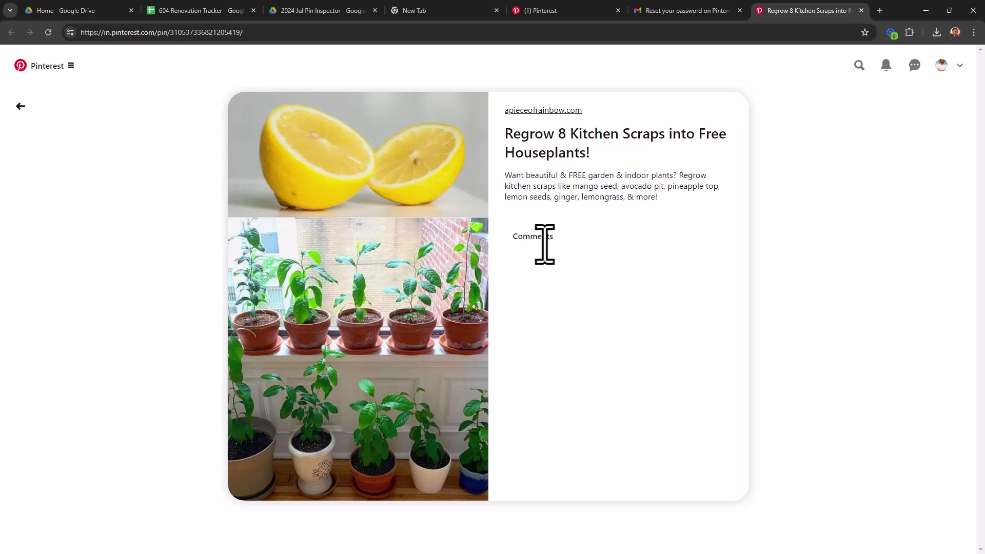
Look over the 'Regrow 8 Kitchen Scraps into Free Houseplants!' pin page, then minimize Chrome.
{"action": "left_click_drag", "start_coordinate": [544, 244], "coordinate": [560, 314]}
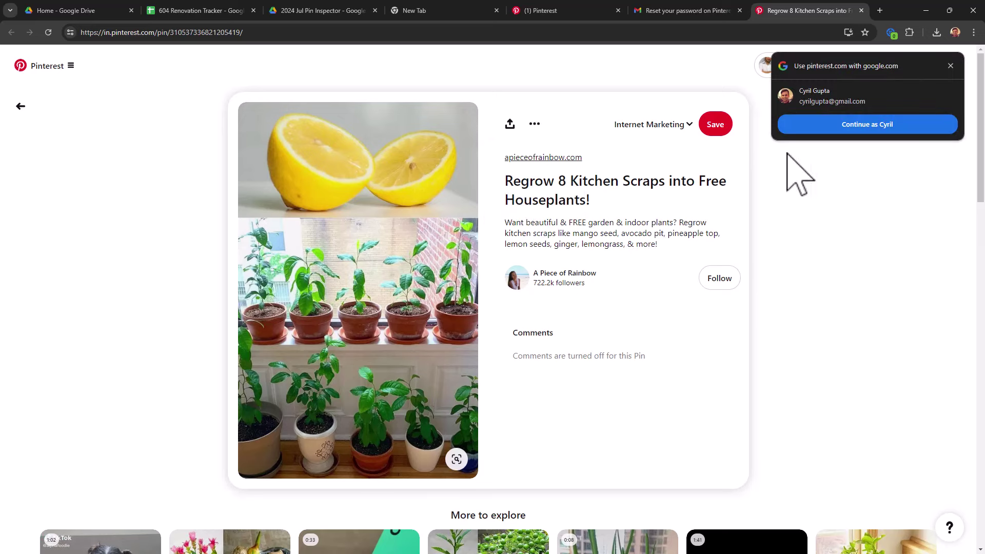
{"action": "left_click", "coordinate": [926, 10]}
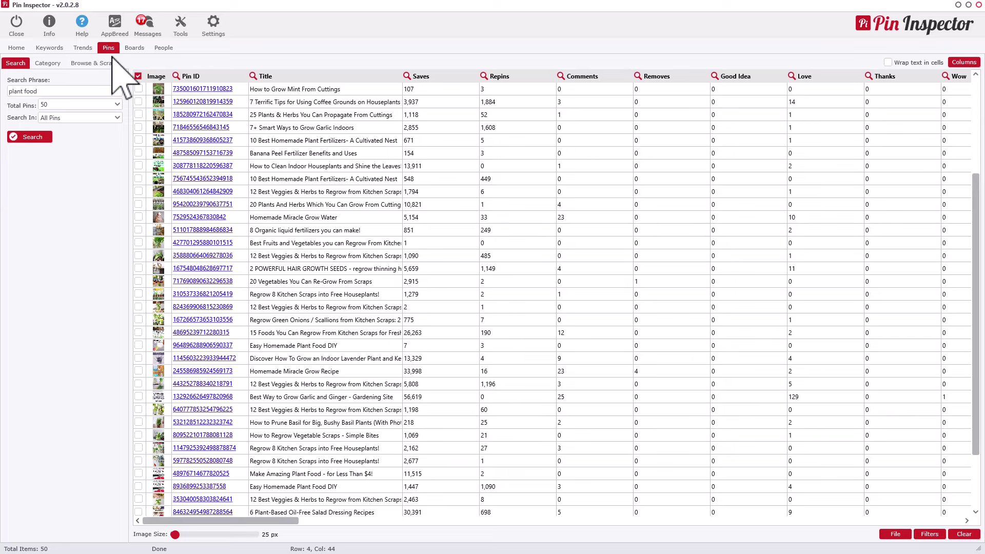
Search Boards for 'plant food' and open the first result, the 'plant food' board, on Pinterest.
{"action": "left_click", "coordinate": [132, 47]}
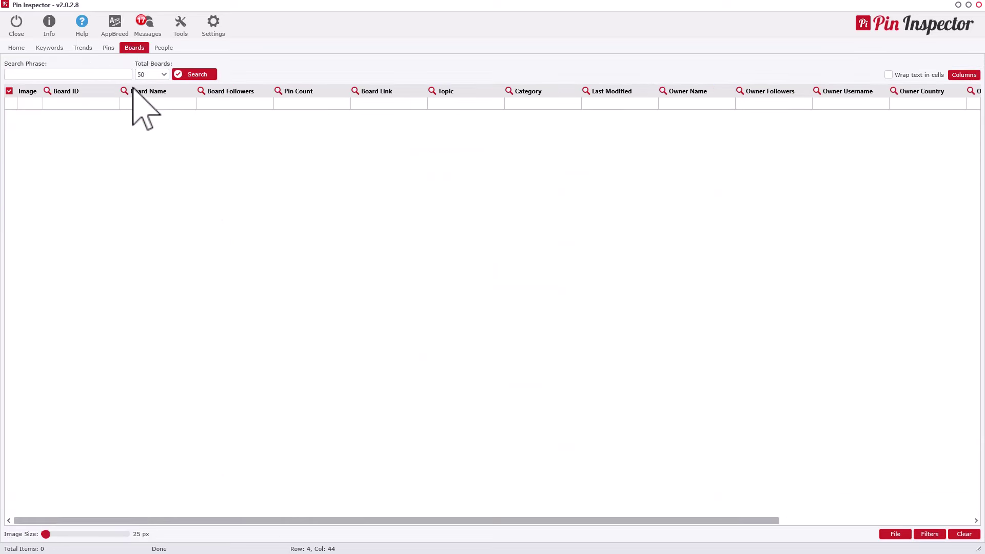
{"action": "left_click", "coordinate": [124, 76]}
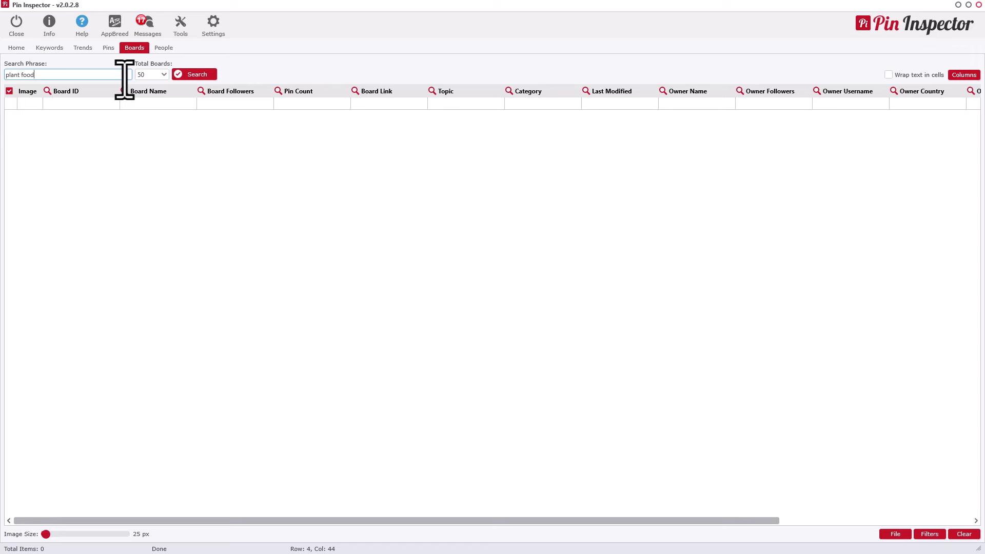
{"action": "left_click", "coordinate": [205, 78]}
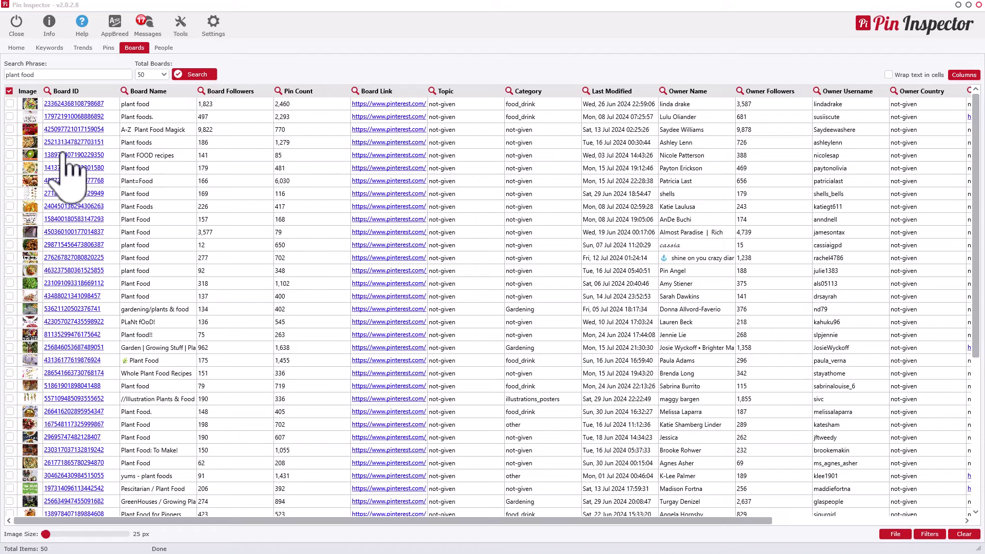
{"action": "left_click", "coordinate": [67, 103]}
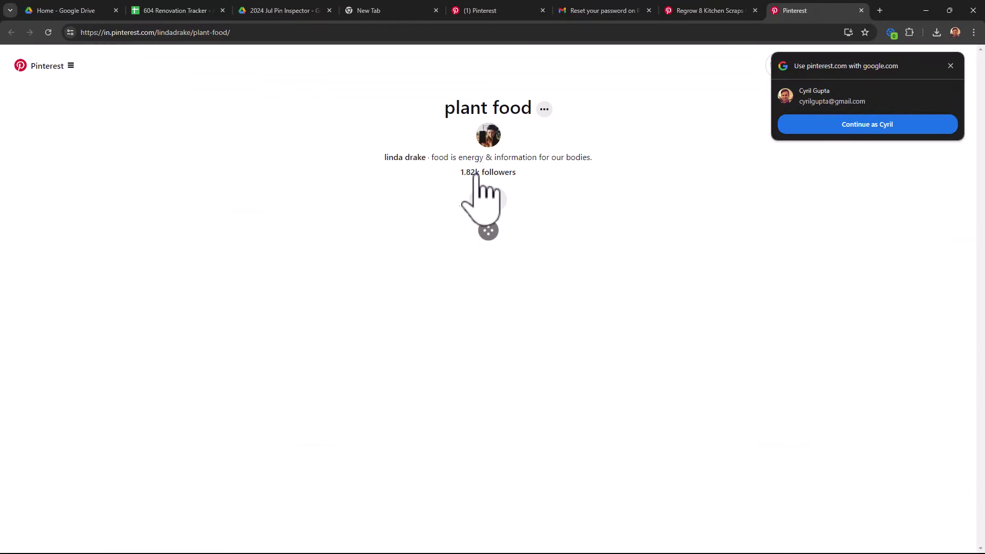
Confirm the 'plant food' board's exact 1,823 followers, then minimize Chrome back to Pin Inspector.
{"action": "left_click_drag", "start_coordinate": [471, 173], "coordinate": [491, 174]}
{"action": "scroll", "coordinate": [205, 339], "scroll_direction": "down", "scroll_amount": 9}
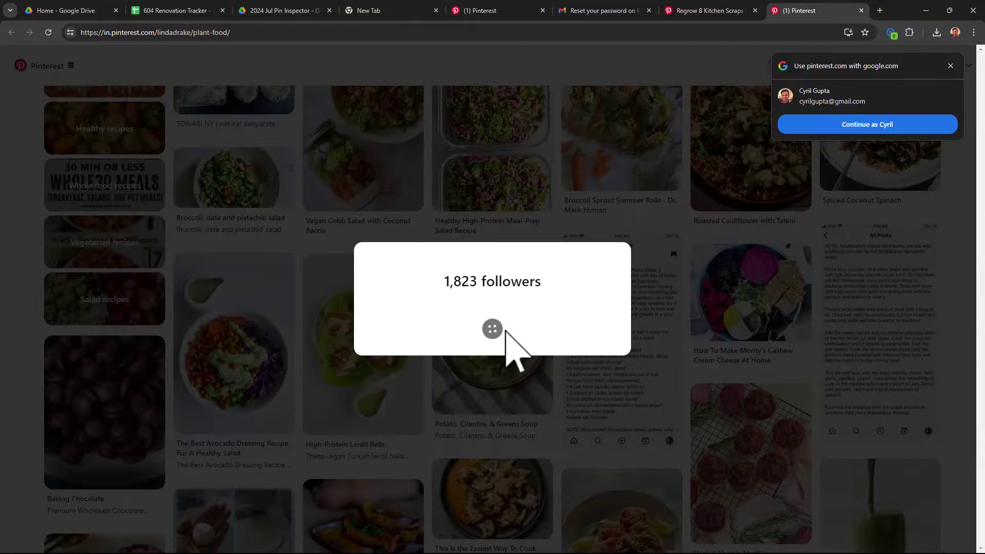
{"action": "left_click", "coordinate": [538, 202]}
{"action": "scroll", "coordinate": [44, 247], "scroll_direction": "up", "scroll_amount": 4}
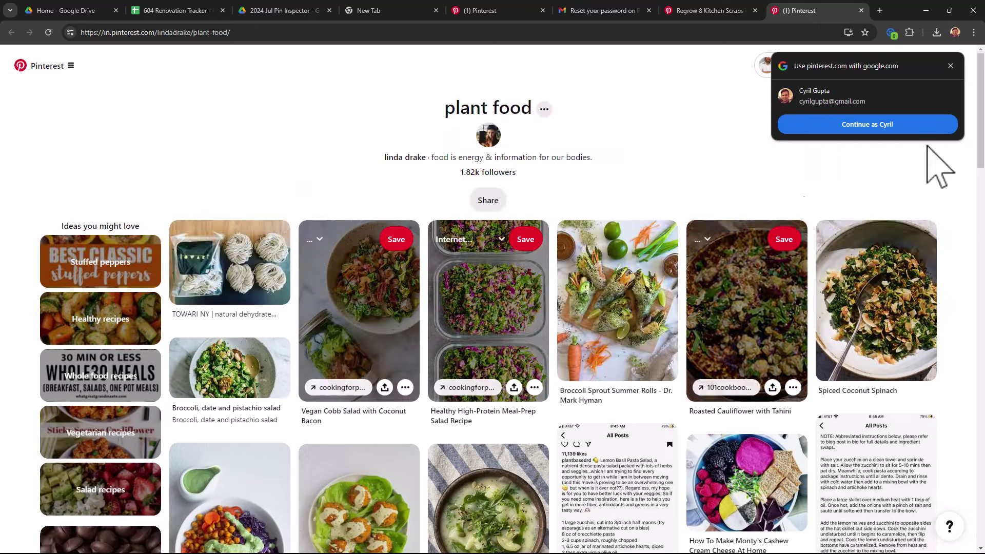
{"action": "left_click", "coordinate": [926, 10]}
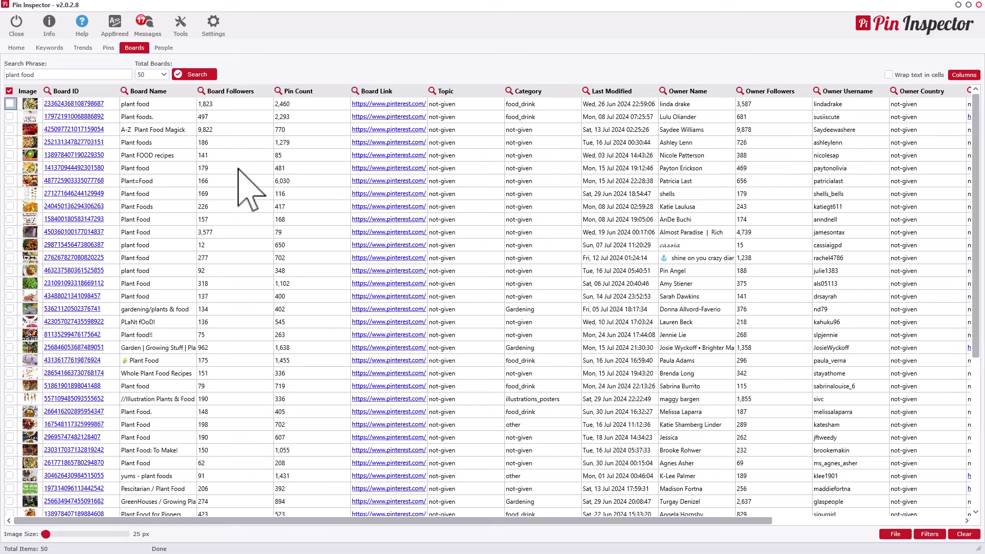
{"action": "left_click", "coordinate": [203, 104]}
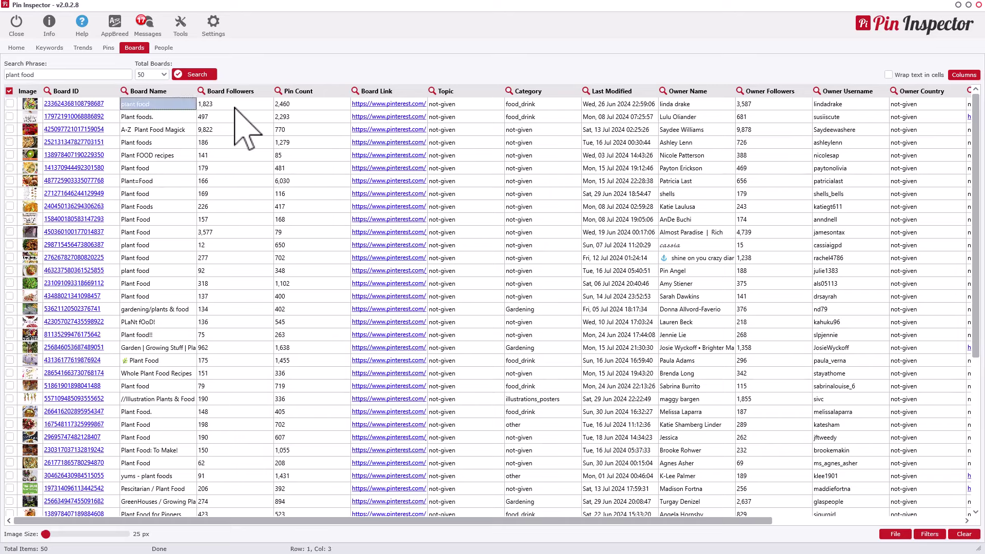
{"action": "left_click", "coordinate": [682, 104]}
{"action": "left_click_drag", "start_coordinate": [678, 521], "coordinate": [825, 519]}
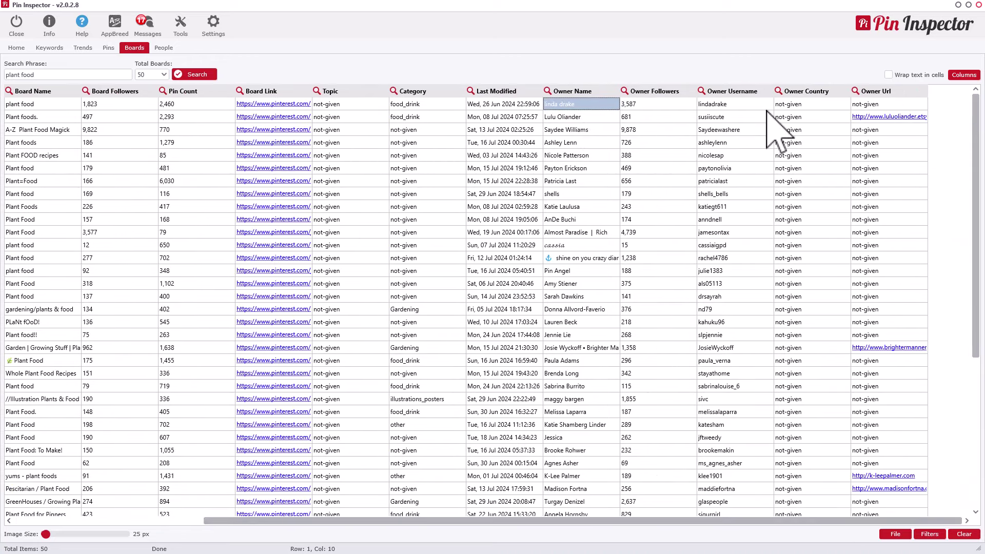
Open the second board owner's Etsy shop site and retry it over https after the privacy error.
{"action": "left_click", "coordinate": [891, 117]}
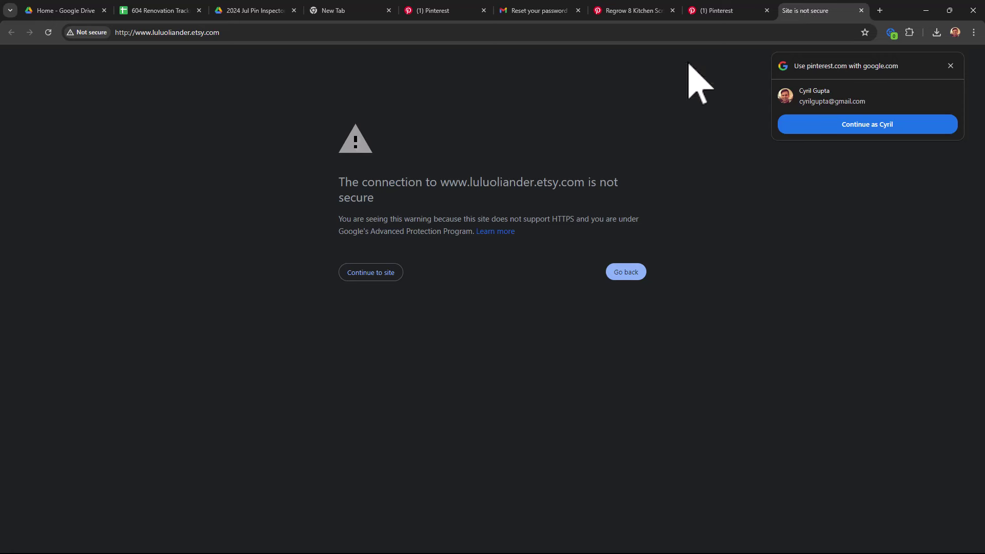
{"action": "left_click_drag", "start_coordinate": [165, 34], "coordinate": [312, 53]}
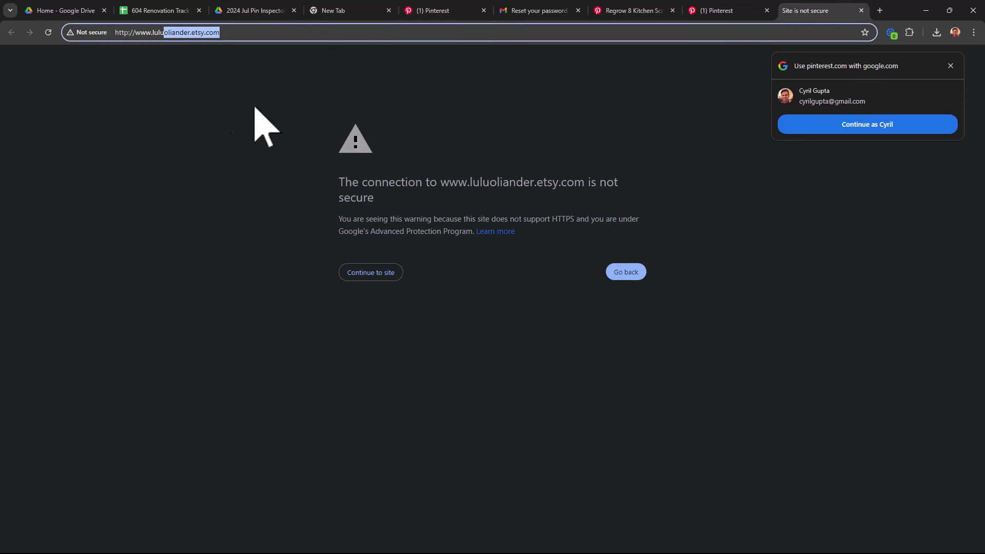
{"action": "left_click_drag", "start_coordinate": [234, 179], "coordinate": [716, 398]}
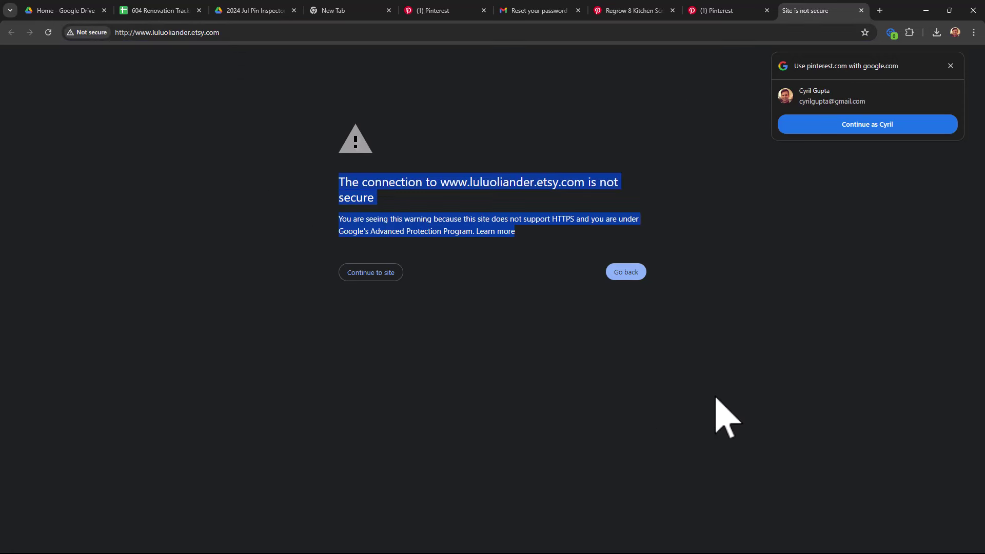
{"action": "left_click", "coordinate": [716, 398]}
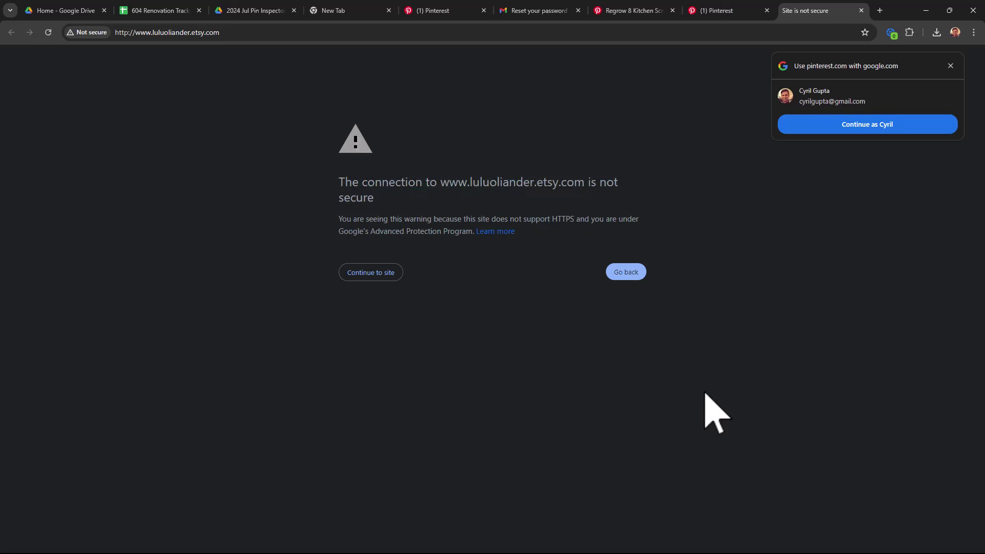
{"action": "left_click", "coordinate": [144, 33]}
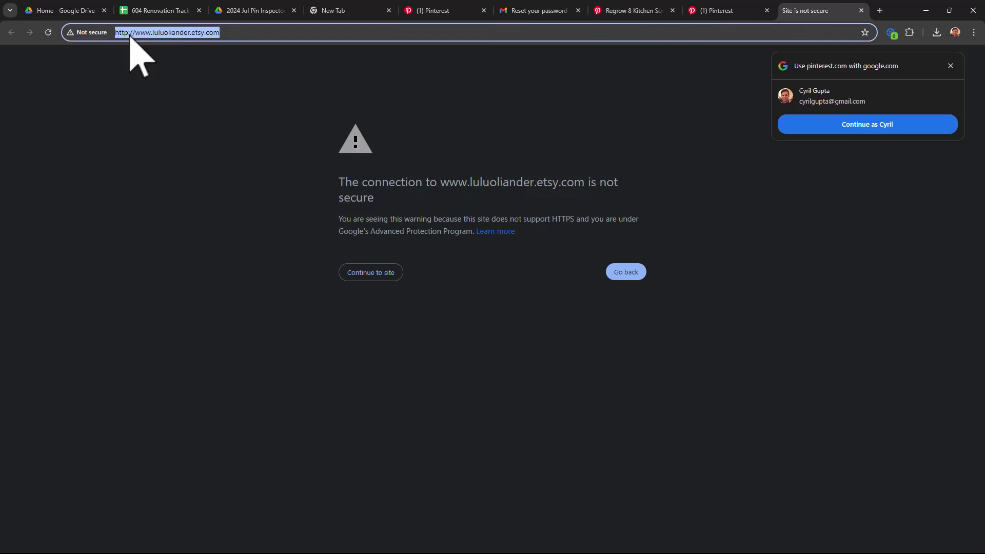
{"action": "left_click", "coordinate": [128, 34]}
{"action": "type", "text": "s"}
{"action": "key", "text": "Return"}
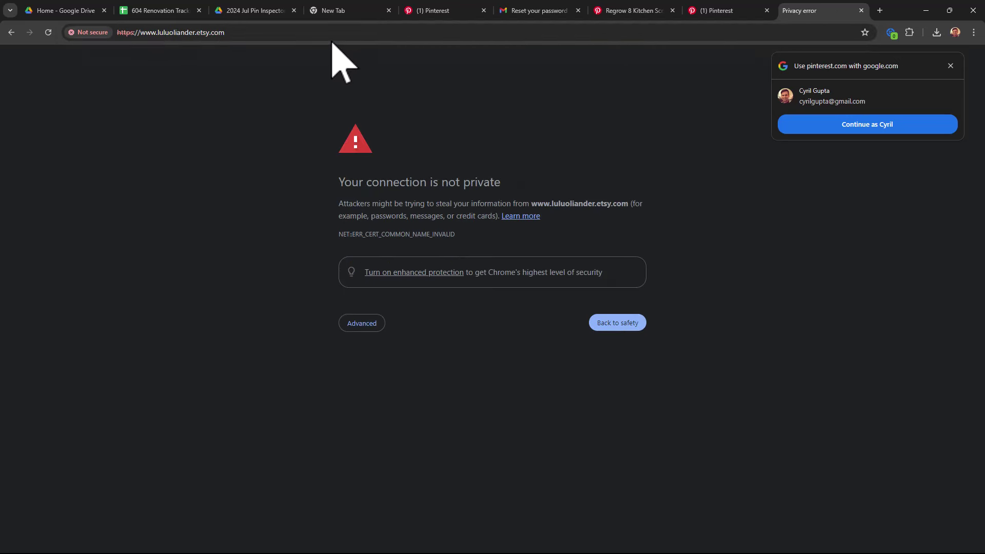
Strip the shop name from the address and load the plain etsy.com homepage.
{"action": "left_click", "coordinate": [334, 33]}
{"action": "key", "text": "Return"}
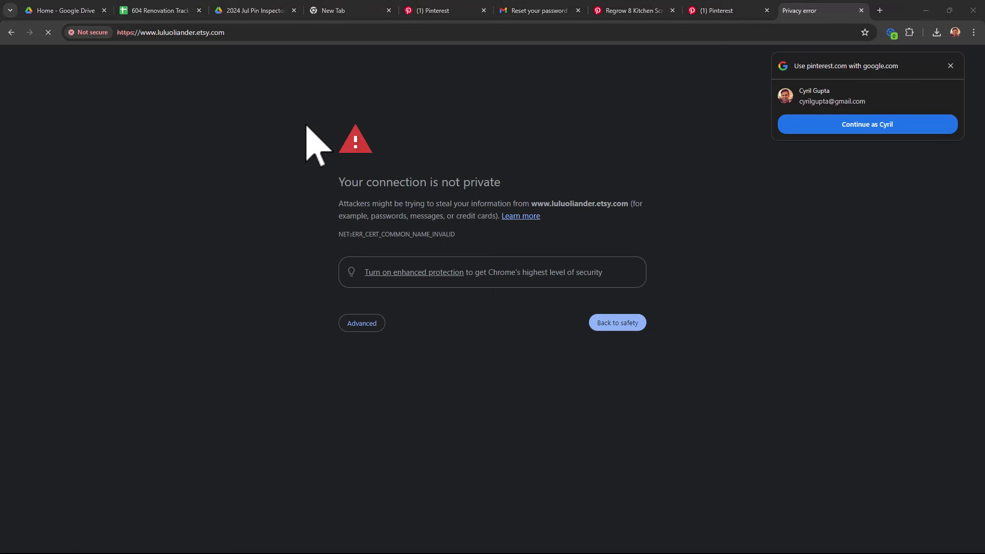
{"action": "left_click", "coordinate": [182, 36]}
{"action": "left_click", "coordinate": [196, 32]}
{"action": "key", "text": "BackSpace"}
{"action": "key", "text": "BackSpace"}
{"action": "key", "text": "BackSpace"}
{"action": "key", "text": "BackSpace"}
{"action": "key", "text": "BackSpace"}
{"action": "key", "text": "BackSpace"}
{"action": "key", "text": "BackSpace"}
{"action": "key", "text": "BackSpace"}
{"action": "key", "text": "BackSpace"}
{"action": "key", "text": "BackSpace"}
{"action": "key", "text": "BackSpace"}
{"action": "key", "text": "BackSpace"}
{"action": "key", "text": "BackSpace"}
{"action": "key", "text": "BackSpace"}
{"action": "key", "text": "BackSpace"}
{"action": "key", "text": "BackSpace"}
{"action": "key", "text": "BackSpace"}
{"action": "key", "text": "BackSpace"}
{"action": "key", "text": "BackSpace"}
{"action": "key", "text": "BackSpace"}
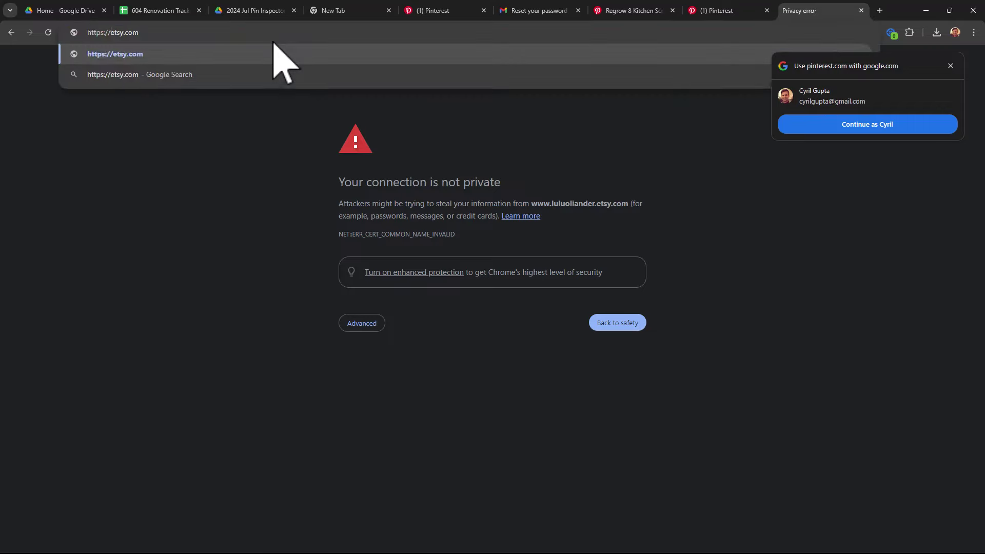
{"action": "key", "text": "Return"}
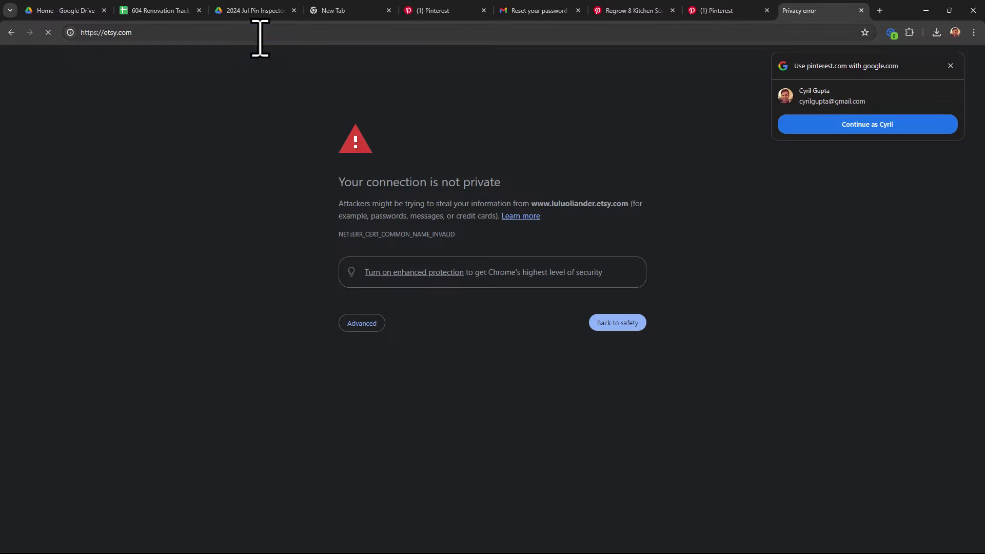
{"action": "left_click", "coordinate": [257, 35]}
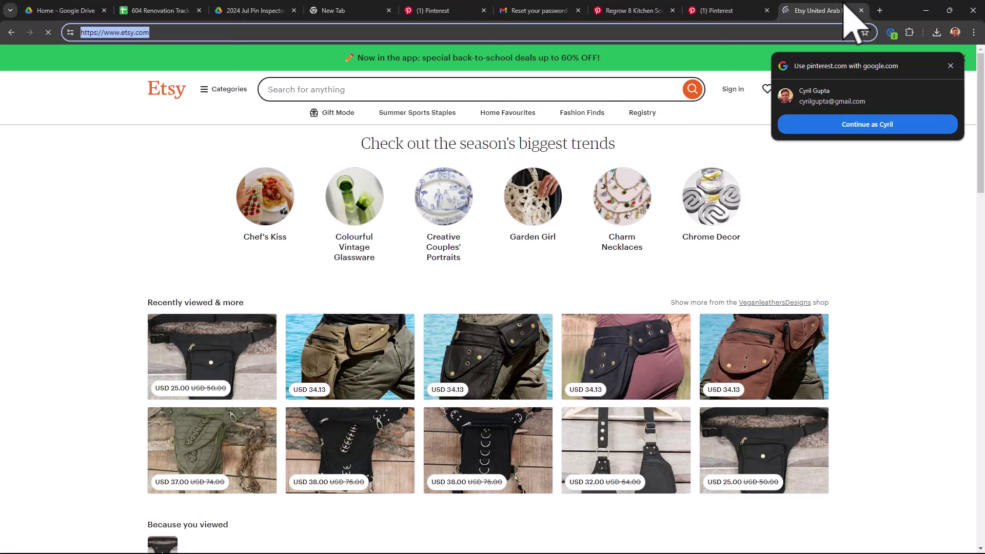
Close the Etsy tab, return to Pin Inspector and scroll down the plant food boards table.
{"action": "key", "text": "ctrl+w"}
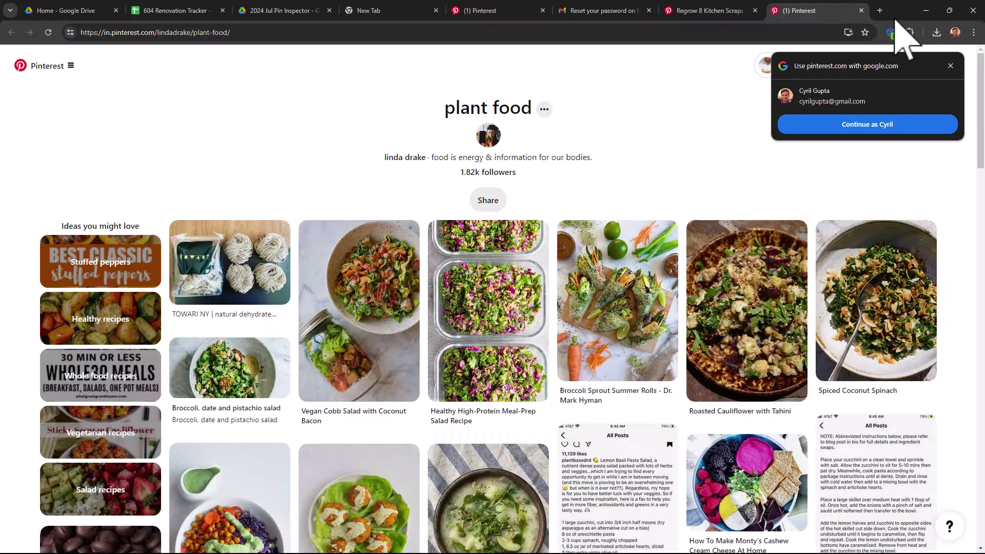
{"action": "left_click", "coordinate": [925, 10]}
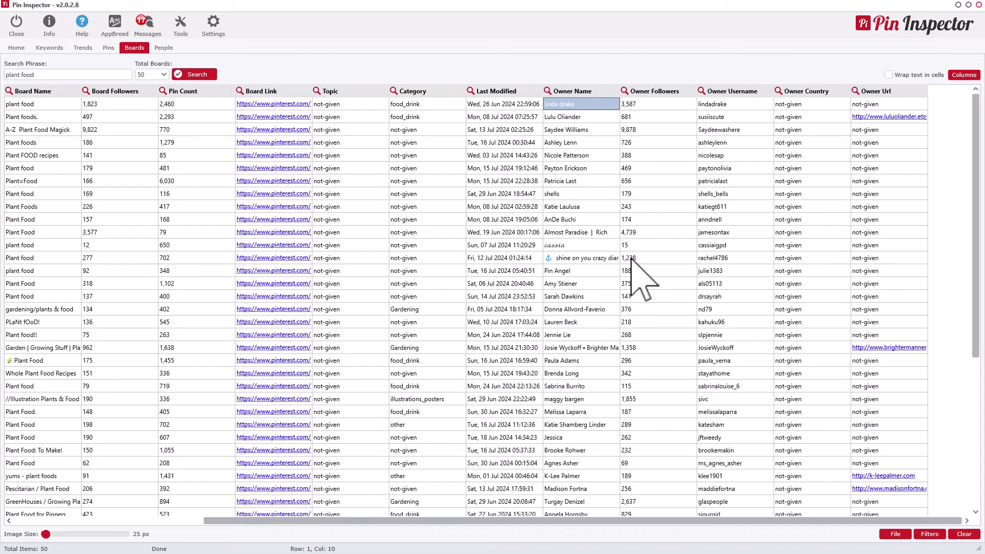
{"action": "left_click", "coordinate": [40, 118]}
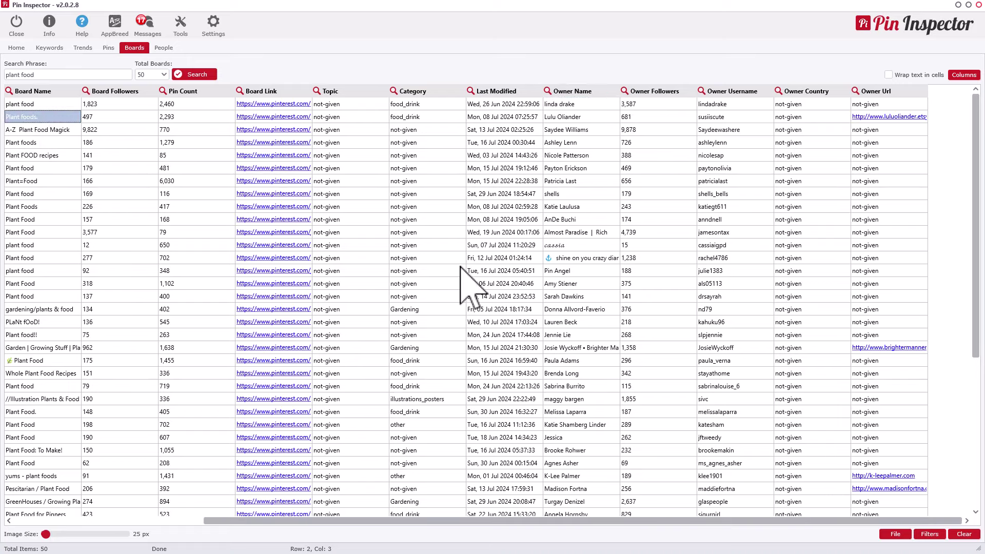
{"action": "scroll", "coordinate": [462, 272], "scroll_direction": "down", "scroll_amount": 5}
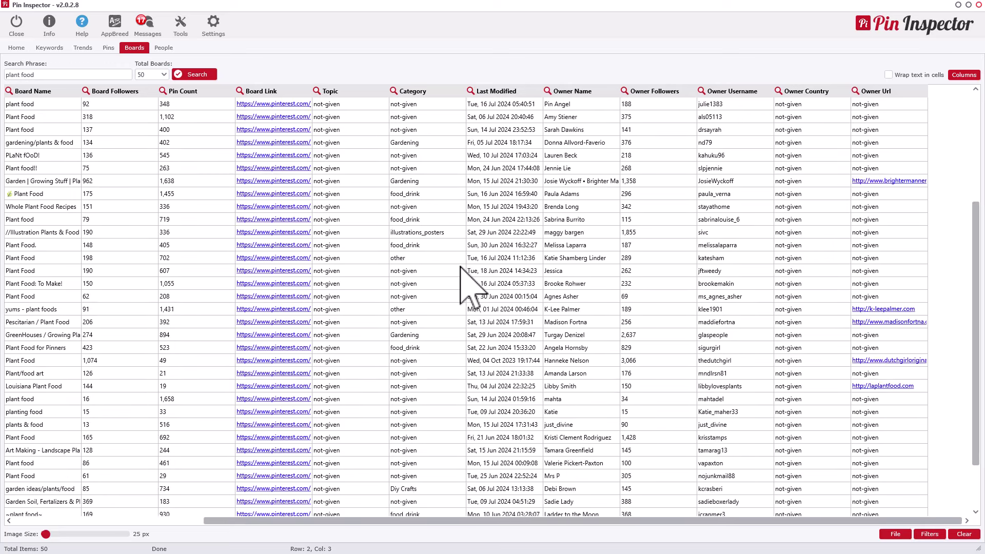
{"action": "scroll", "coordinate": [463, 279], "scroll_direction": "down", "scroll_amount": 1}
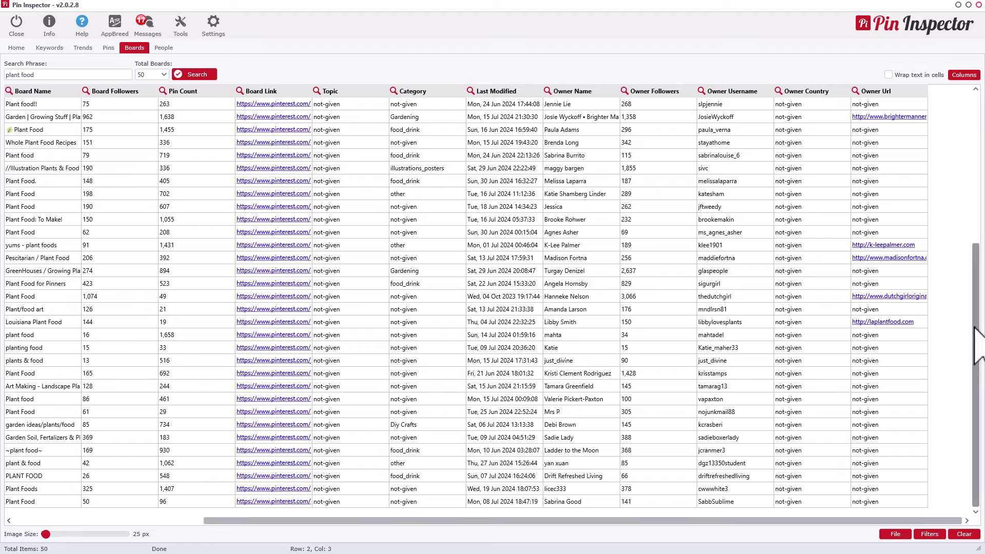
Open the laplantfood.com owner website, close the 403 Forbidden page, and return to the boards.
{"action": "left_click", "coordinate": [906, 322]}
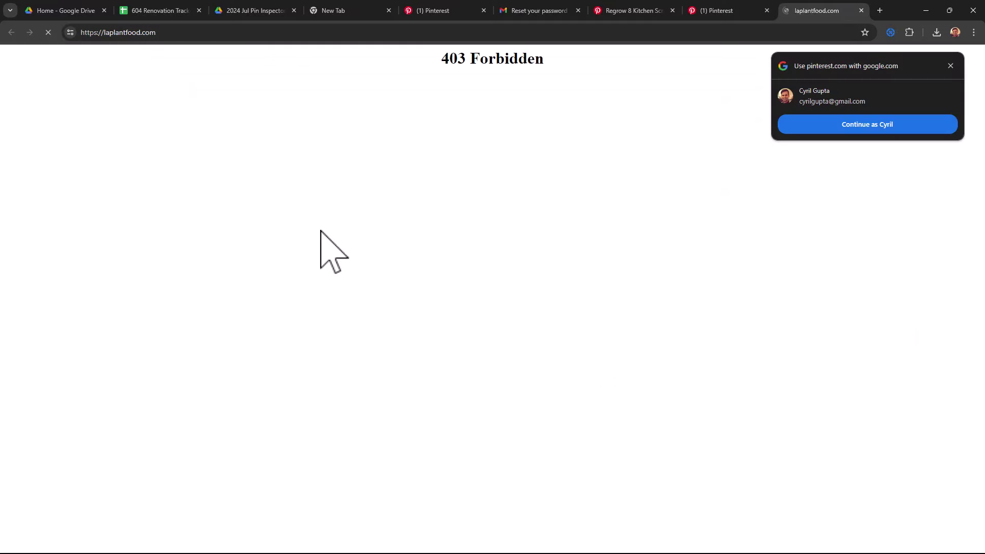
{"action": "left_click", "coordinate": [862, 10]}
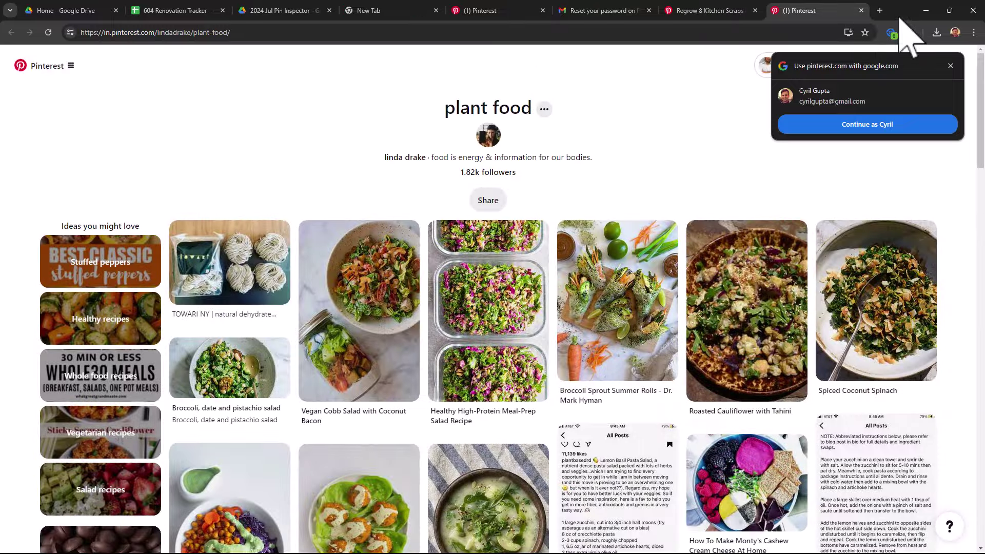
{"action": "left_click", "coordinate": [971, 11]}
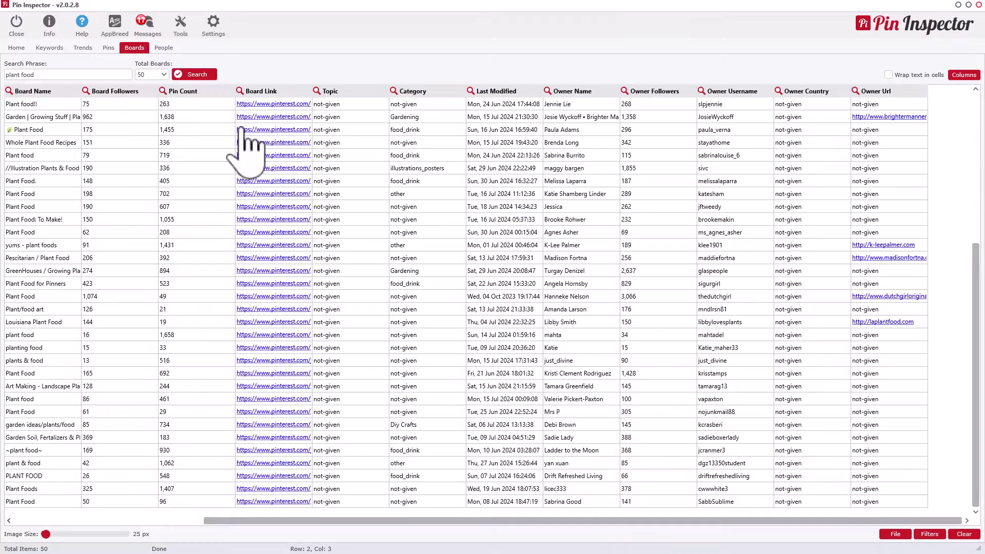
{"action": "scroll", "coordinate": [98, 380], "scroll_direction": "up", "scroll_amount": 5}
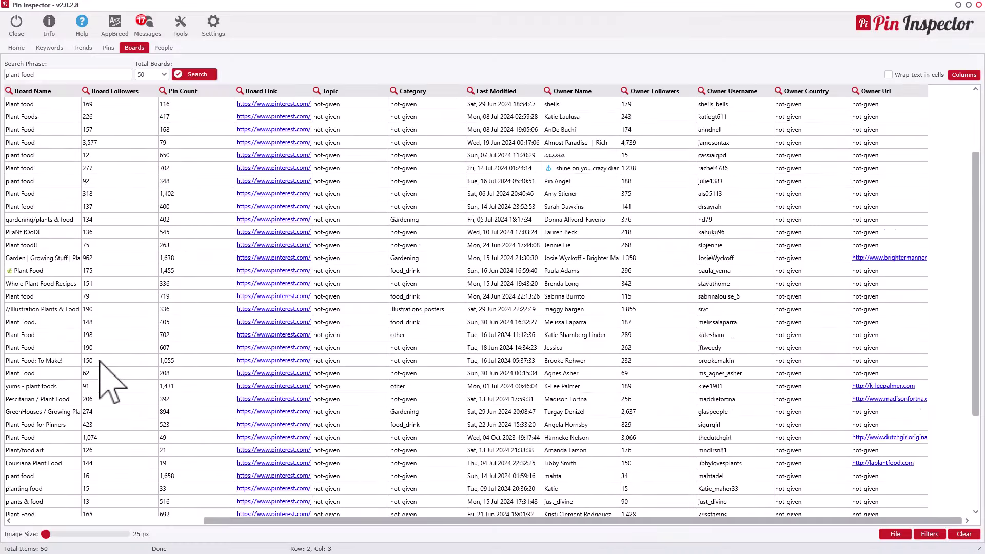
{"action": "scroll", "coordinate": [105, 390], "scroll_direction": "up", "scroll_amount": 1}
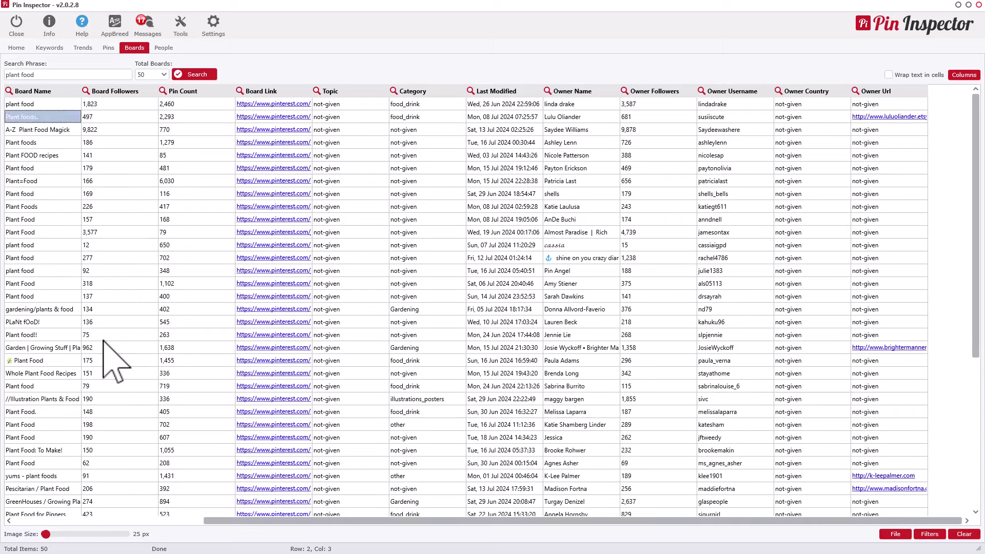
Sort the boards by Pin Count, highest first, so Plant=Food tops the list, then go to People.
{"action": "left_click", "coordinate": [190, 90]}
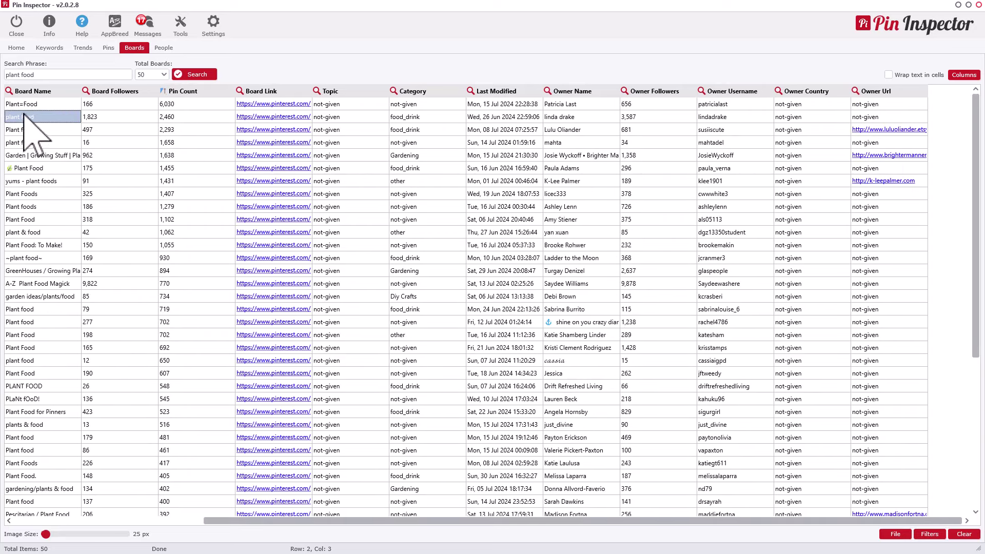
{"action": "left_click", "coordinate": [35, 93]}
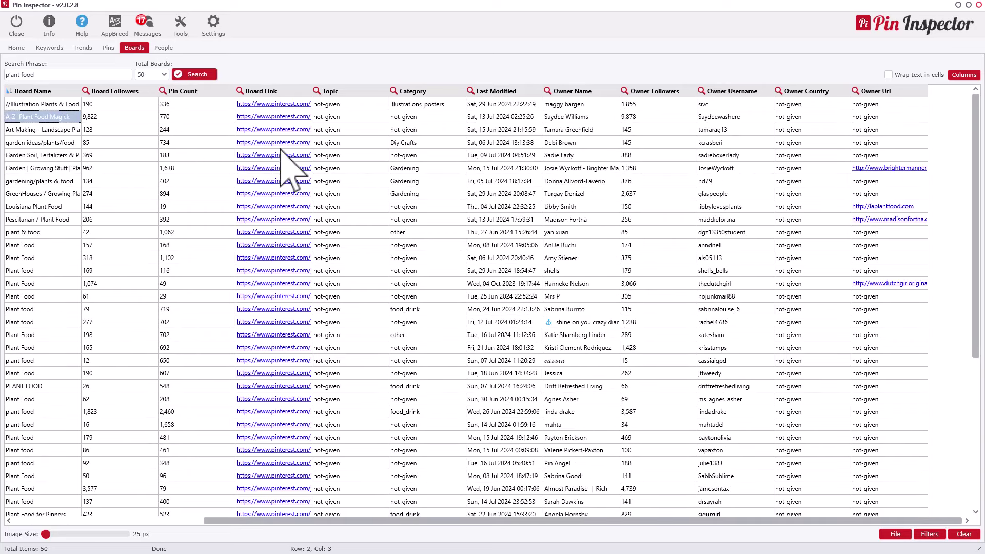
{"action": "left_click", "coordinate": [215, 94]}
{"action": "left_click", "coordinate": [215, 95]}
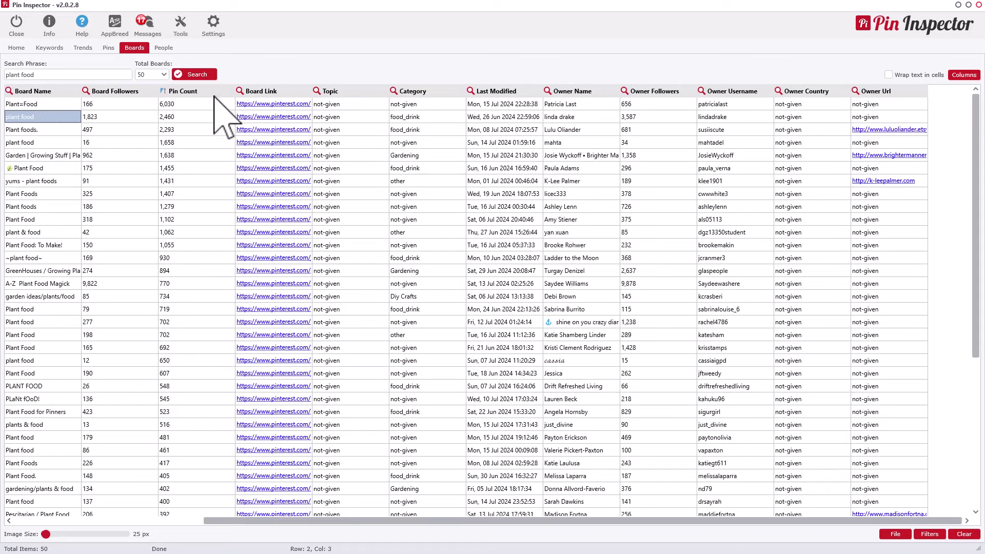
{"action": "left_click", "coordinate": [66, 105]}
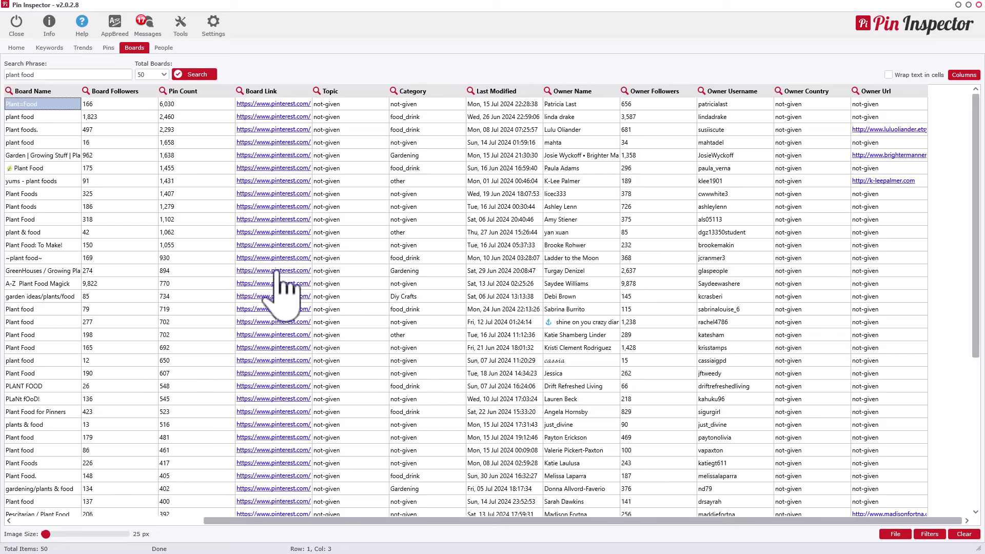
{"action": "left_click", "coordinate": [168, 50]}
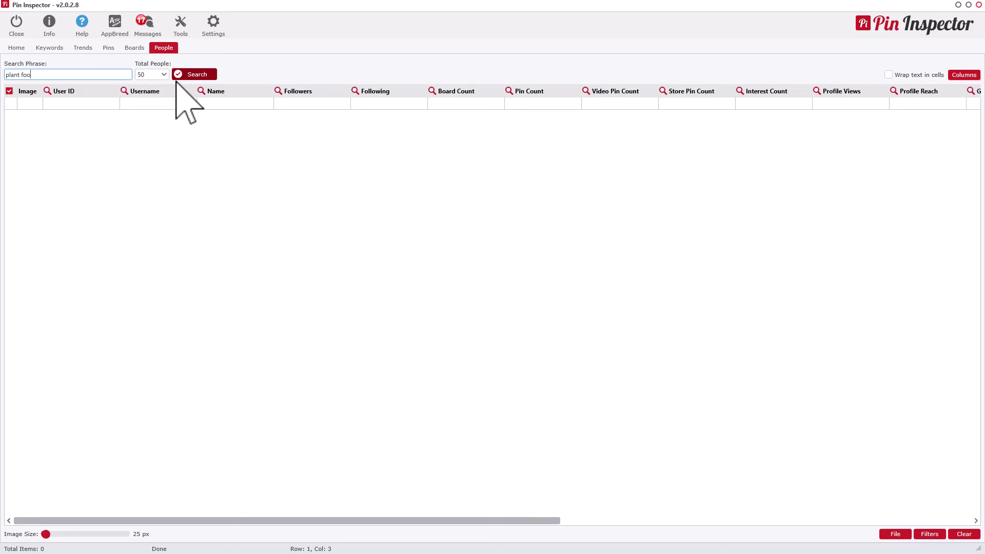
Complete the search phrase 'plant food' and search for 50 people profiles.
{"action": "type", "text": "d"}
{"action": "left_click", "coordinate": [186, 75]}
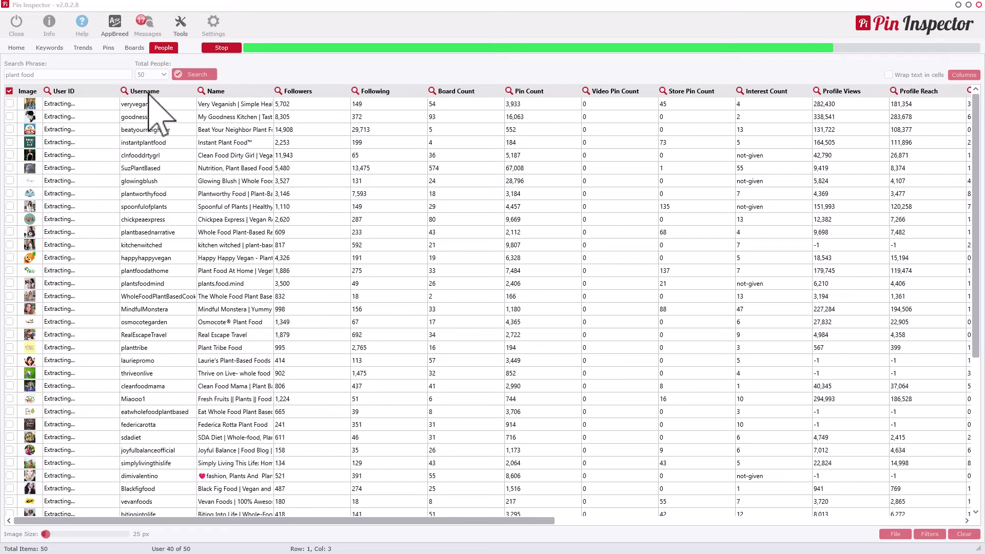
Inspect the first profile's name, pin count, interest count, profile views and reach.
{"action": "left_click", "coordinate": [172, 105]}
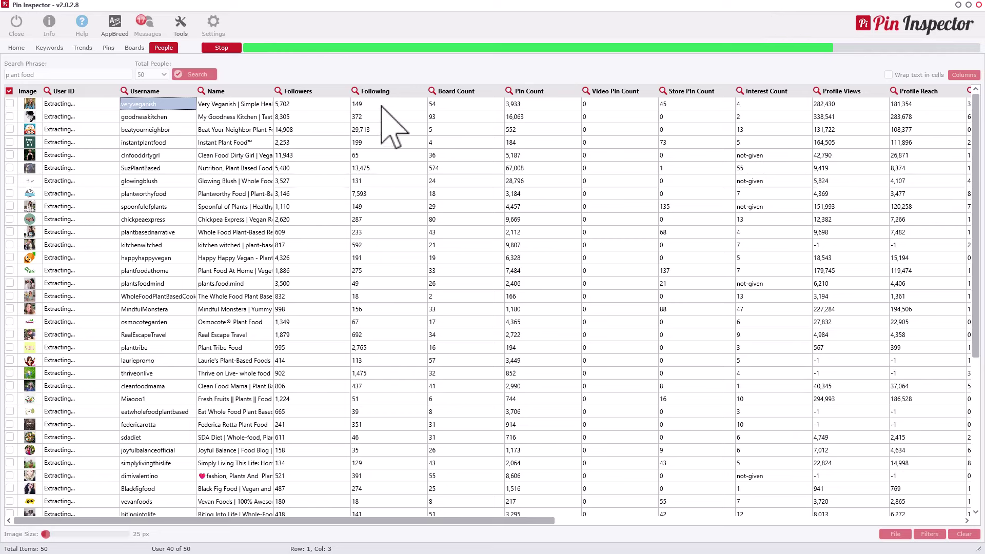
{"action": "key", "text": "Right"}
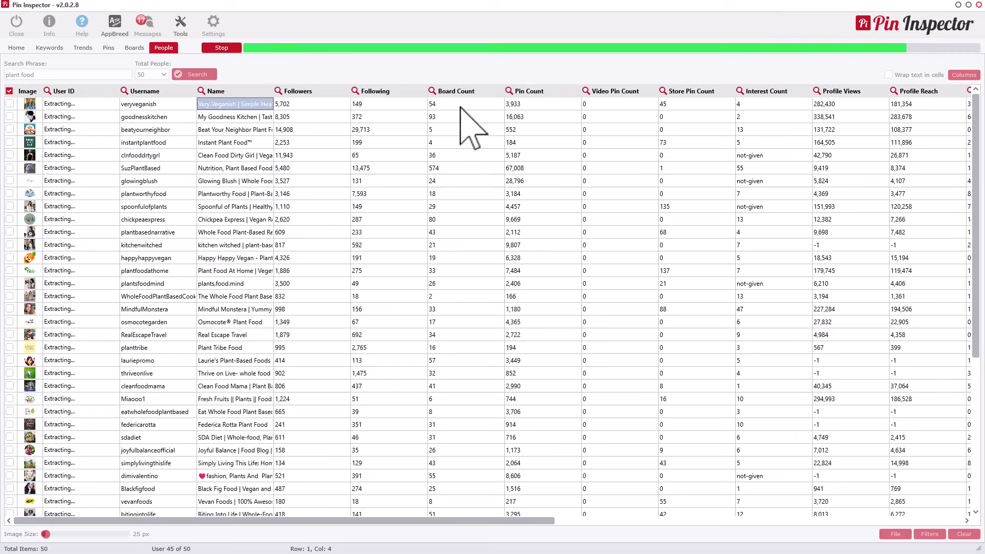
{"action": "key", "text": "Right"}
{"action": "key", "text": "Right"}
{"action": "key", "text": "Right"}
{"action": "key", "text": "Right"}
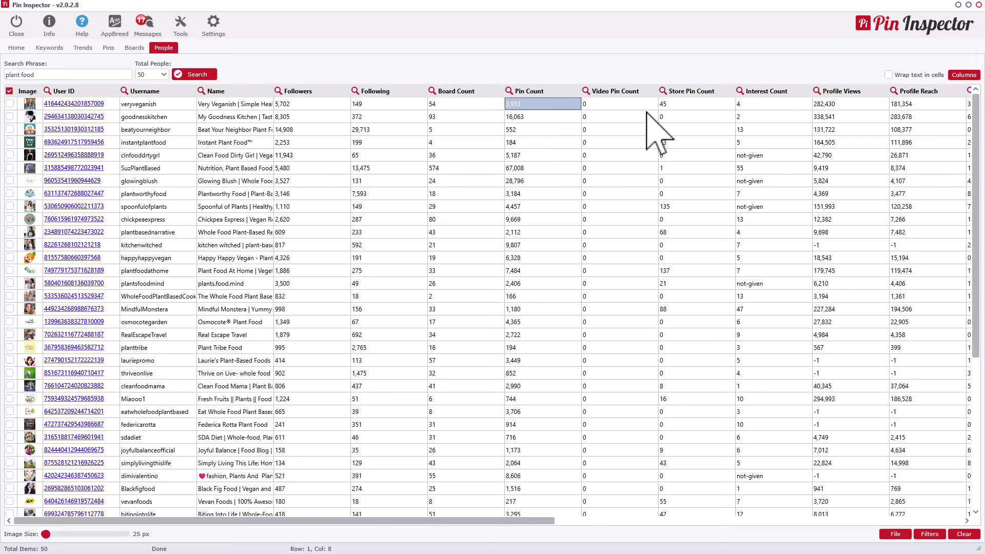
{"action": "left_click", "coordinate": [777, 107]}
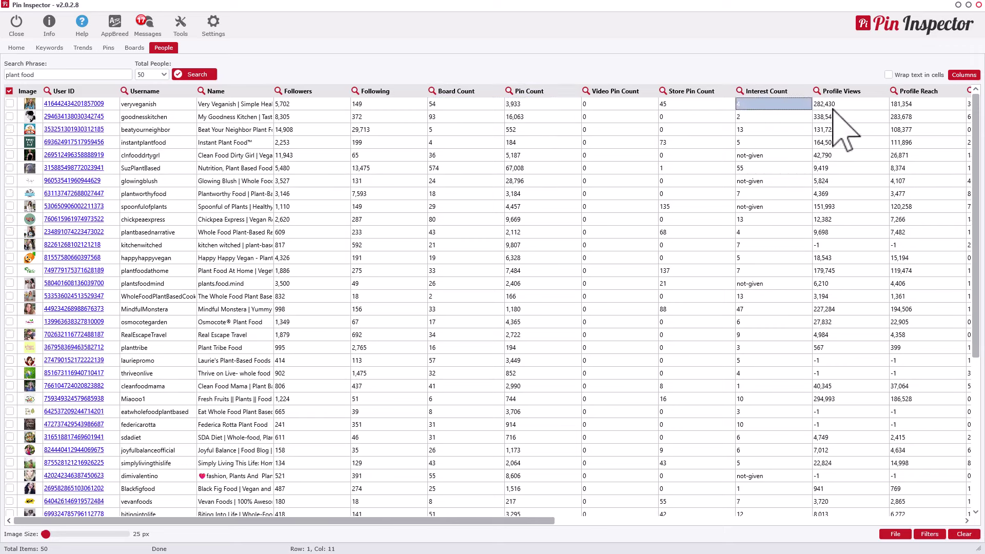
{"action": "left_click", "coordinate": [832, 107]}
{"action": "left_click", "coordinate": [934, 107]}
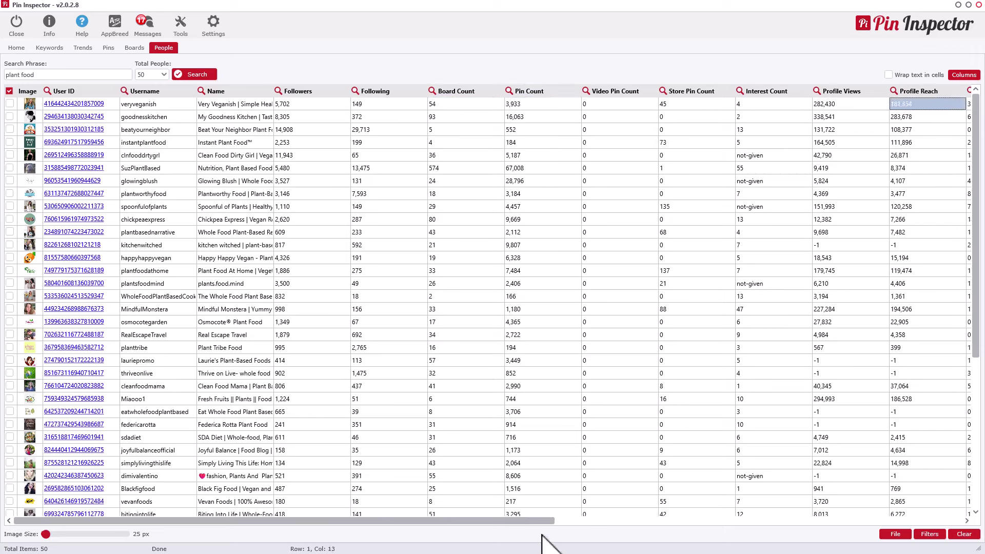
Check its group boards, last pin and location, then visit veryveganish.com and return.
{"action": "left_click", "coordinate": [692, 520]}
{"action": "left_click_drag", "start_coordinate": [692, 519], "coordinate": [872, 521]}
{"action": "left_click", "coordinate": [540, 106]}
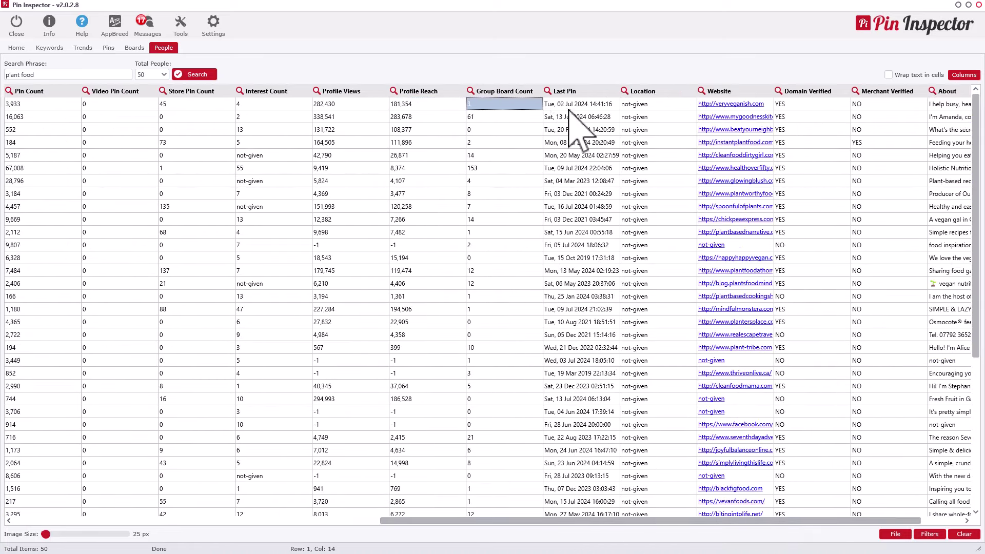
{"action": "left_click", "coordinate": [580, 105]}
{"action": "left_click", "coordinate": [659, 105]}
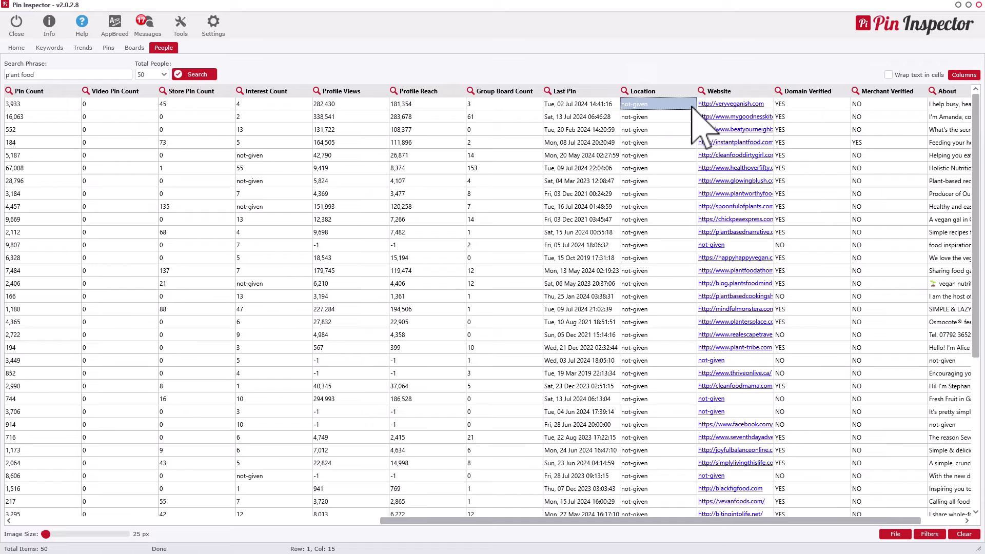
{"action": "left_click", "coordinate": [728, 104]}
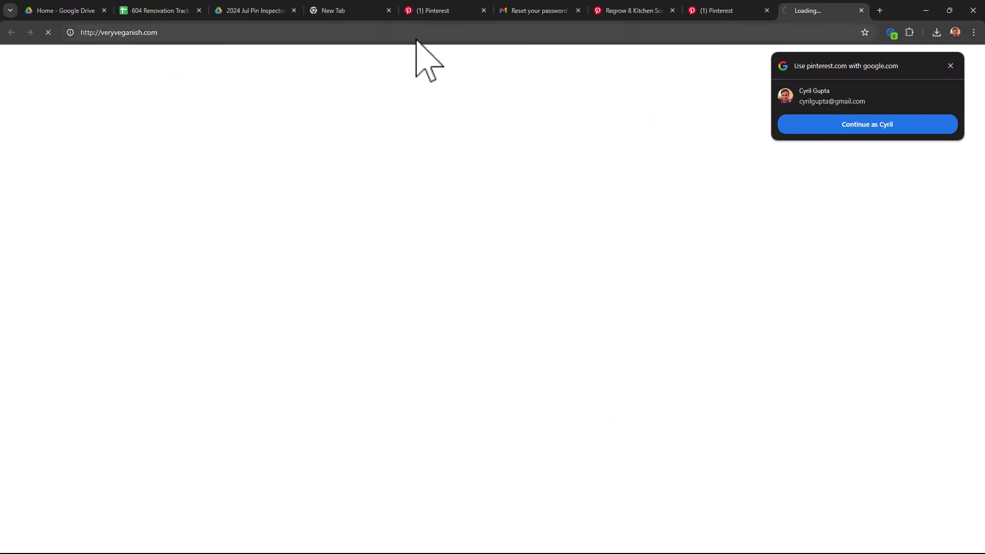
{"action": "left_click", "coordinate": [926, 11]}
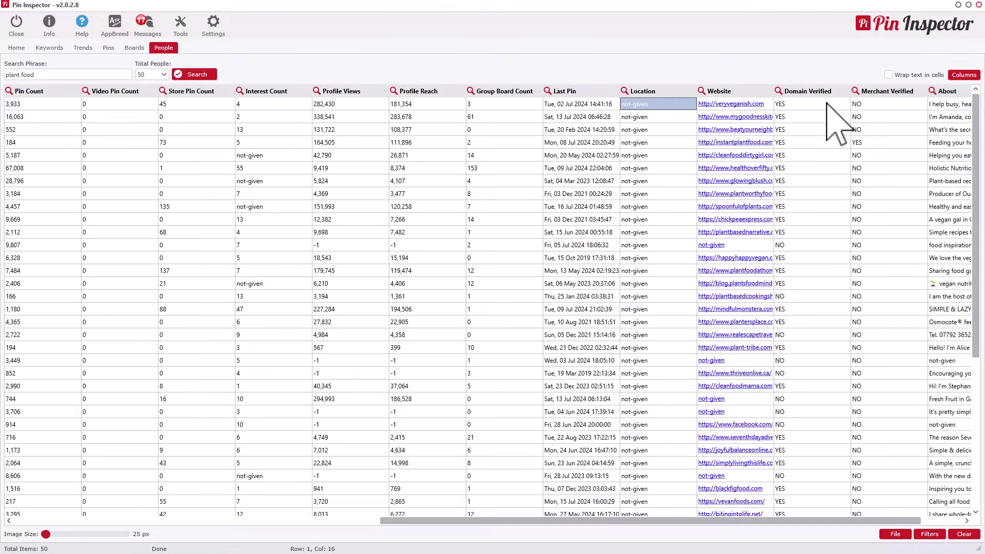
Widen the Website column to show full addresses and open spoonfulofplants.com.
{"action": "left_click", "coordinate": [823, 106]}
{"action": "key", "text": "Right"}
{"action": "key", "text": "Right"}
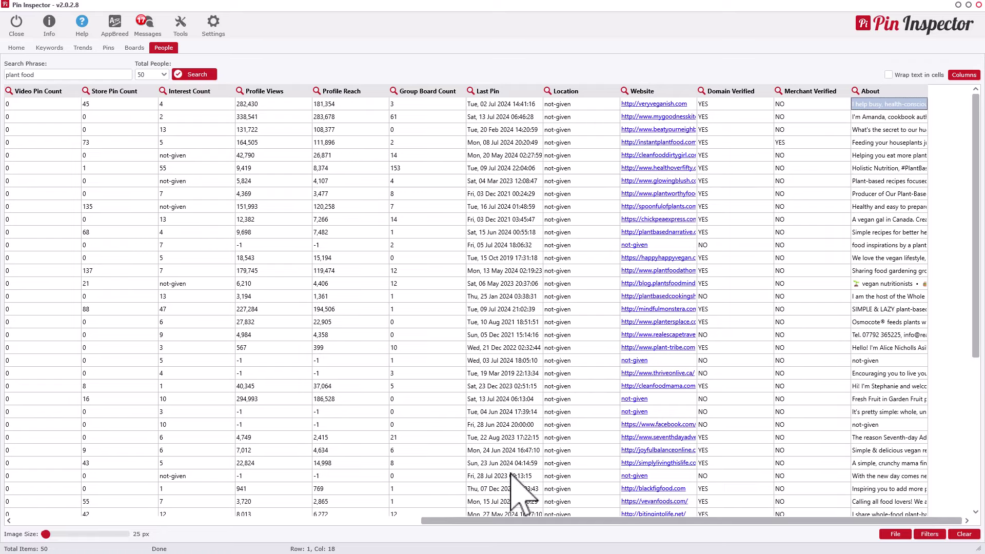
{"action": "left_click_drag", "start_coordinate": [501, 520], "coordinate": [631, 520]}
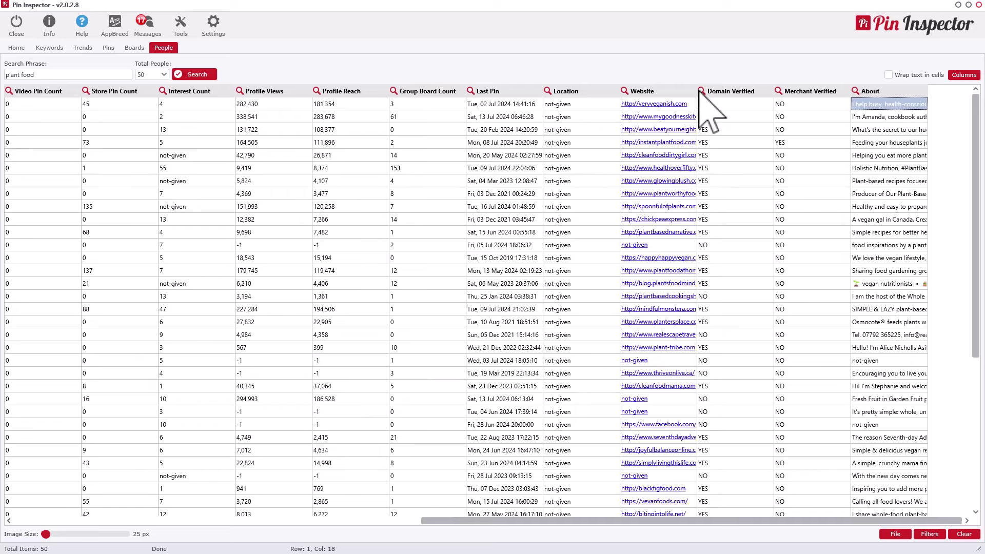
{"action": "left_click_drag", "start_coordinate": [697, 91], "coordinate": [742, 91]}
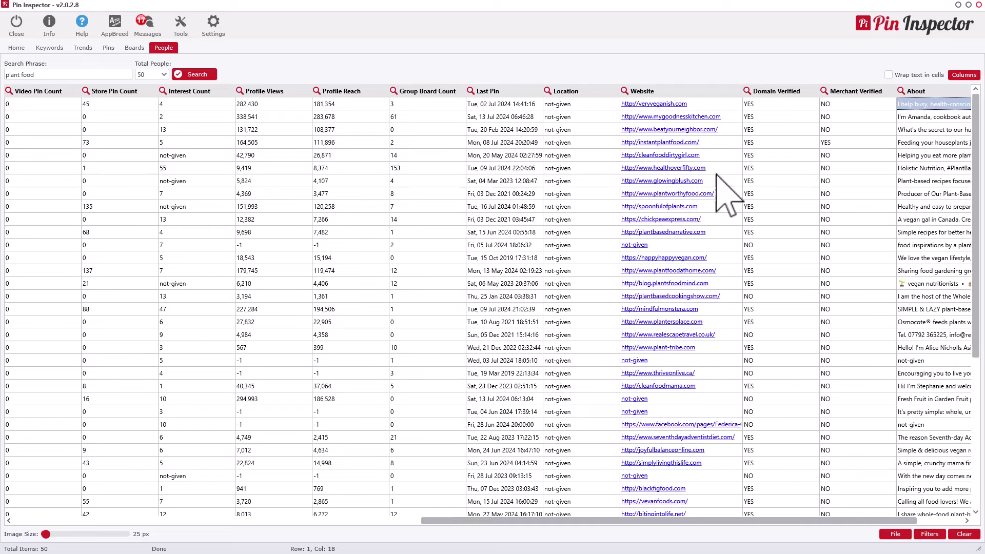
{"action": "left_click", "coordinate": [694, 207]}
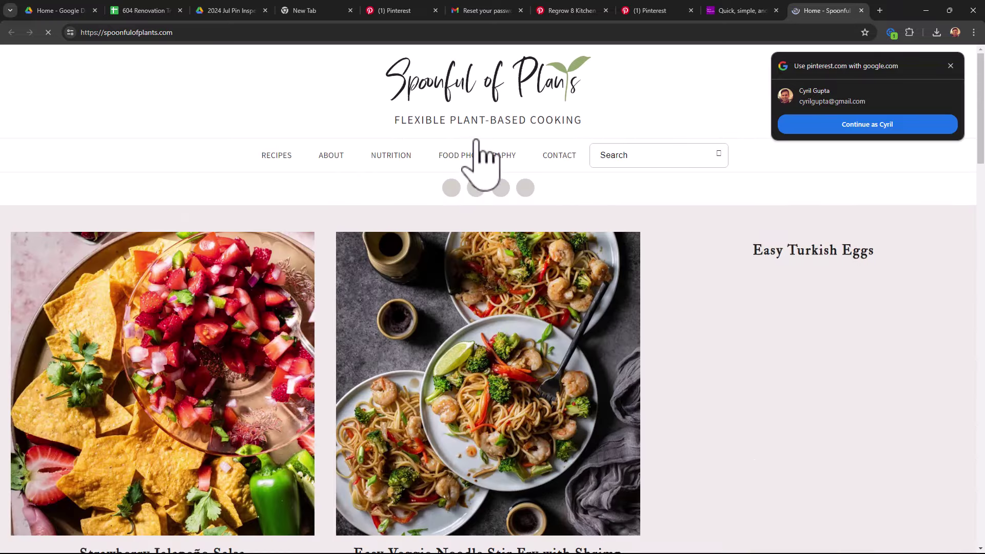
Scroll through the Spoonful of Plants recipe page, then minimize Chrome back to Pin Inspector.
{"action": "left_click_drag", "start_coordinate": [479, 121], "coordinate": [545, 121]}
{"action": "scroll", "coordinate": [330, 374], "scroll_direction": "down", "scroll_amount": 20}
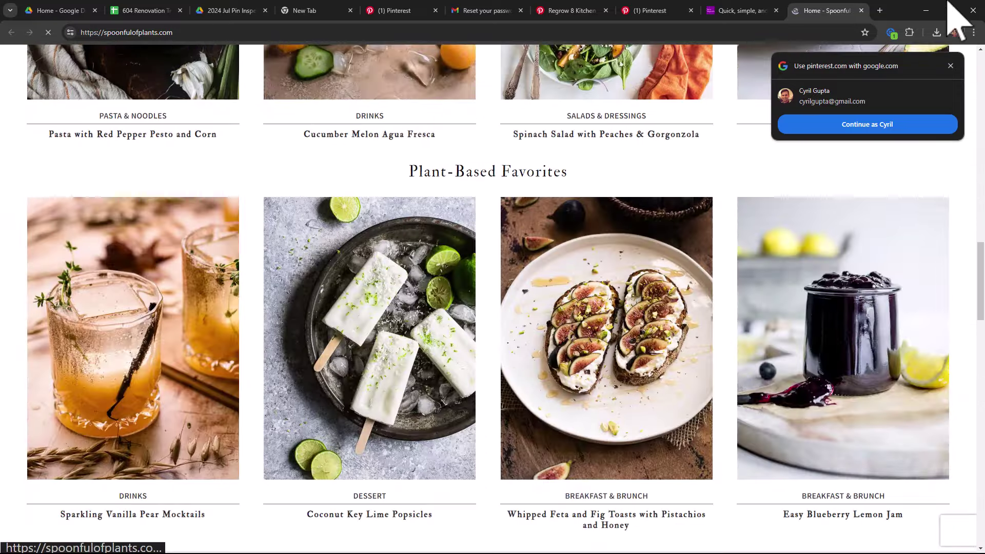
{"action": "left_click", "coordinate": [925, 11]}
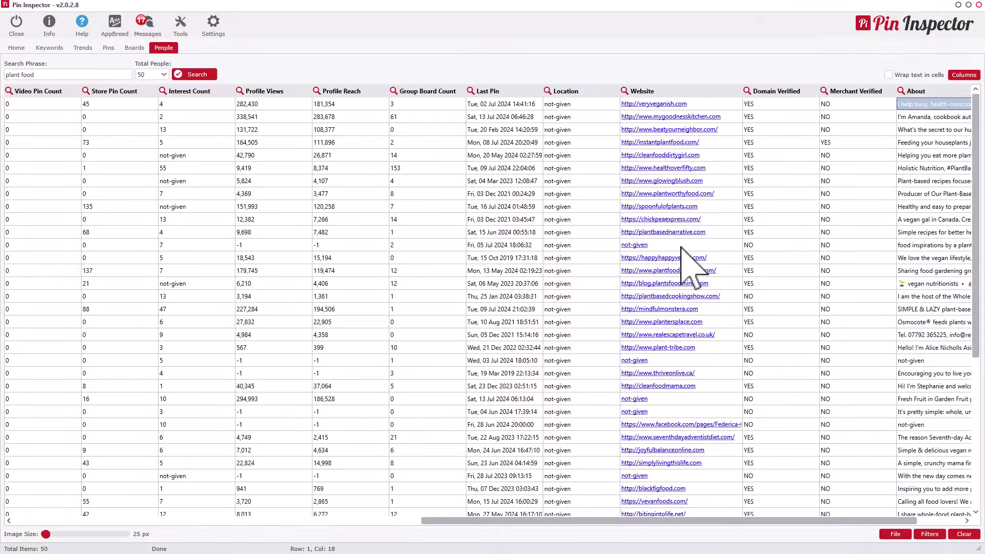
Scroll the People table to the thriveonlive.ca row and open that website.
{"action": "scroll", "coordinate": [681, 251], "scroll_direction": "down", "scroll_amount": 2}
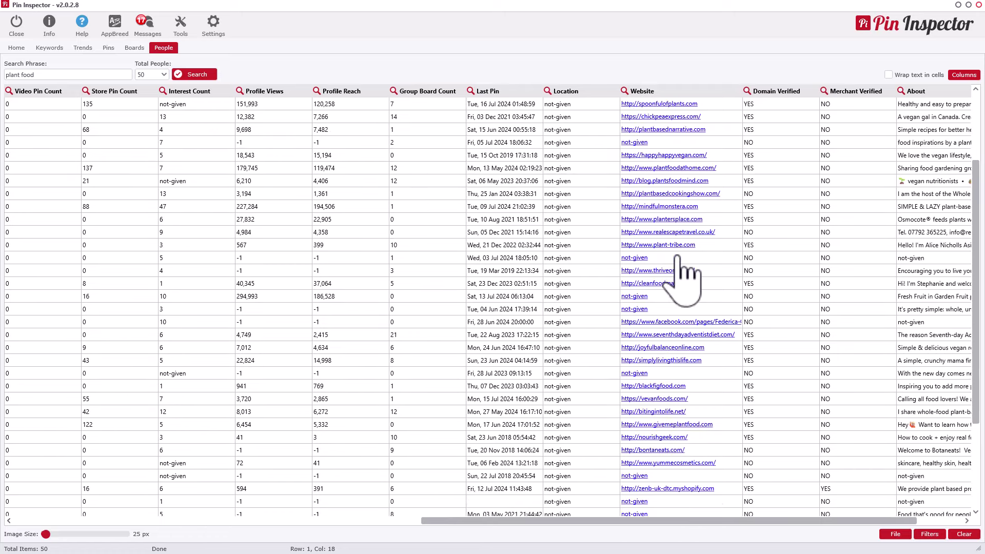
{"action": "scroll", "coordinate": [678, 257], "scroll_direction": "down", "scroll_amount": 2}
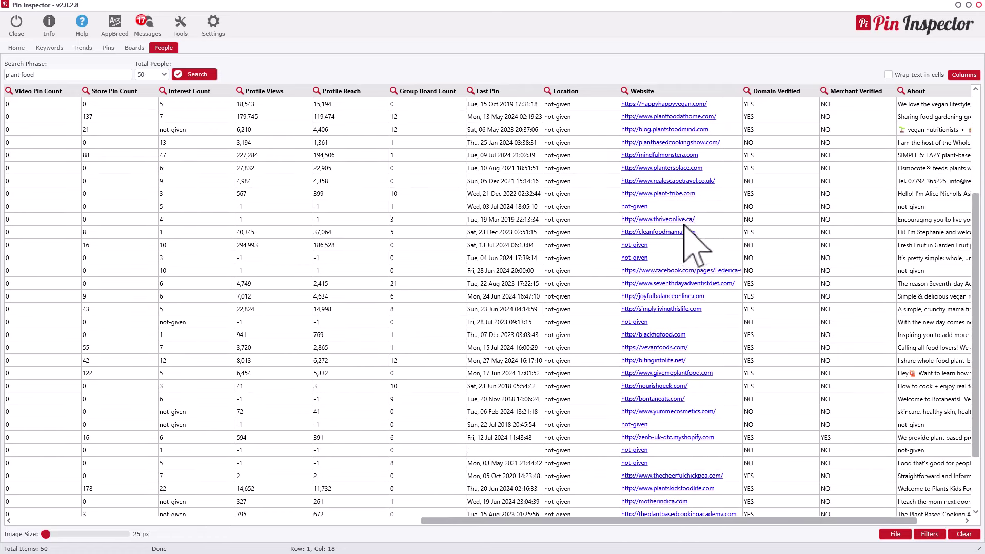
{"action": "scroll", "coordinate": [687, 257], "scroll_direction": "down", "scroll_amount": 2}
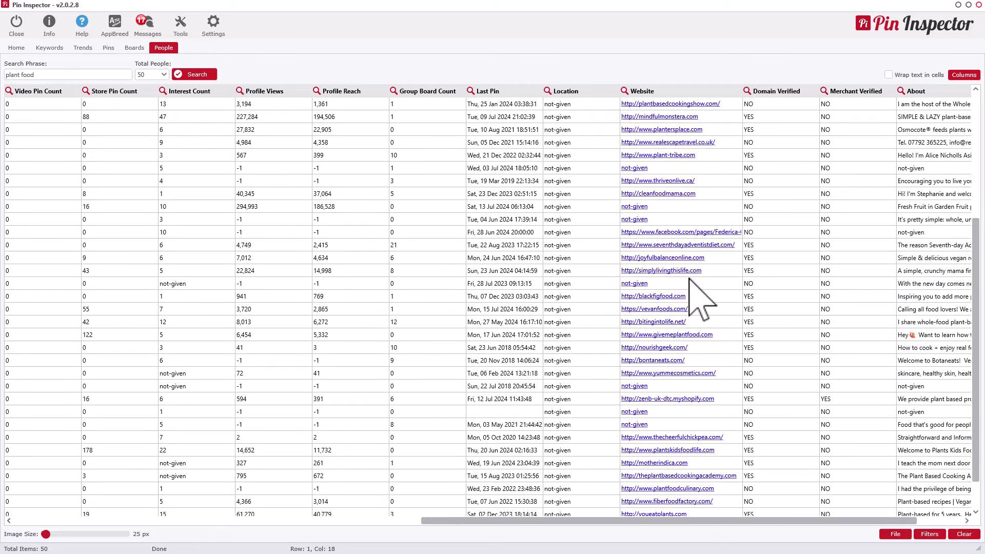
{"action": "scroll", "coordinate": [680, 221], "scroll_direction": "up", "scroll_amount": 1}
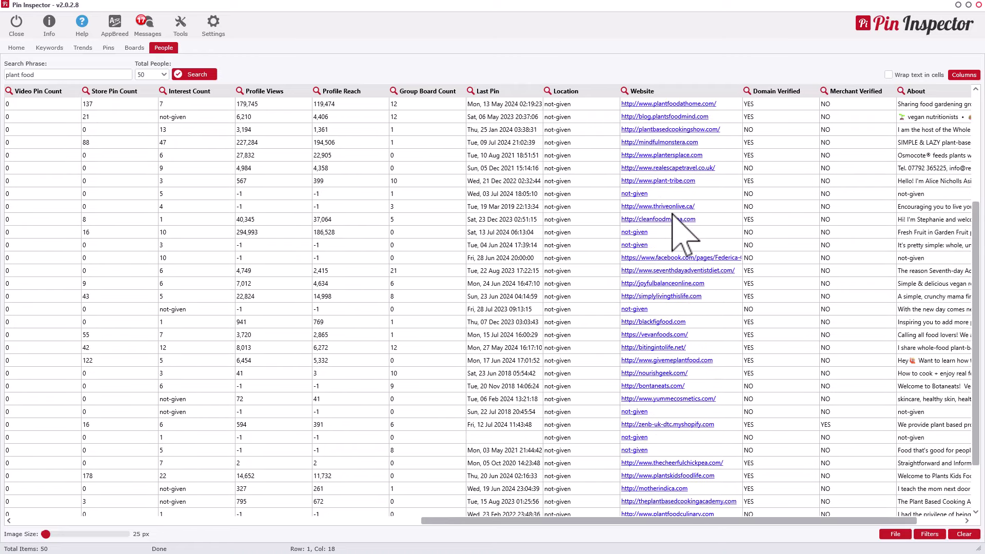
{"action": "scroll", "coordinate": [672, 213], "scroll_direction": "up", "scroll_amount": 1}
{"action": "left_click", "coordinate": [686, 234]}
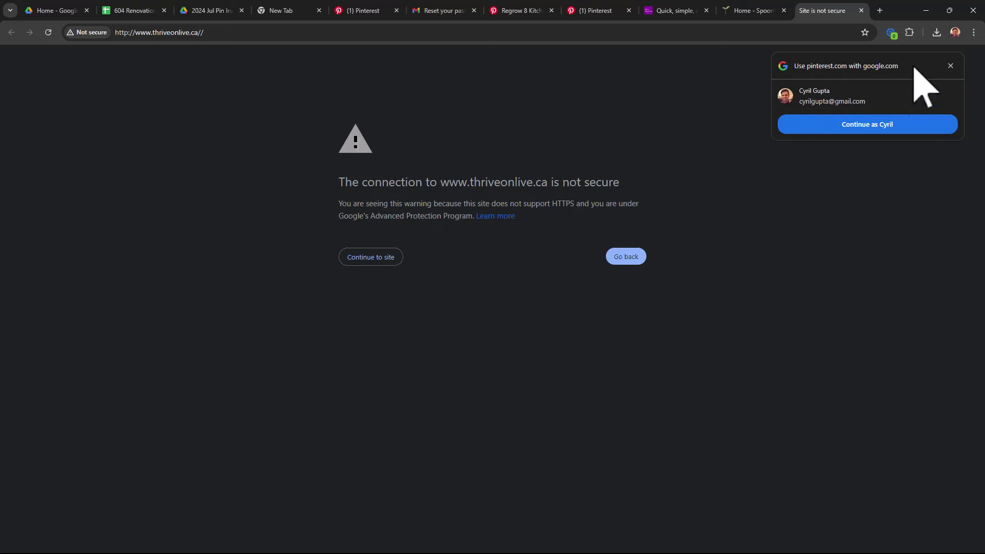
Back in Pin Inspector, reopen thriveonlive.ca and place the caret in Chrome's address bar.
{"action": "left_click", "coordinate": [926, 10]}
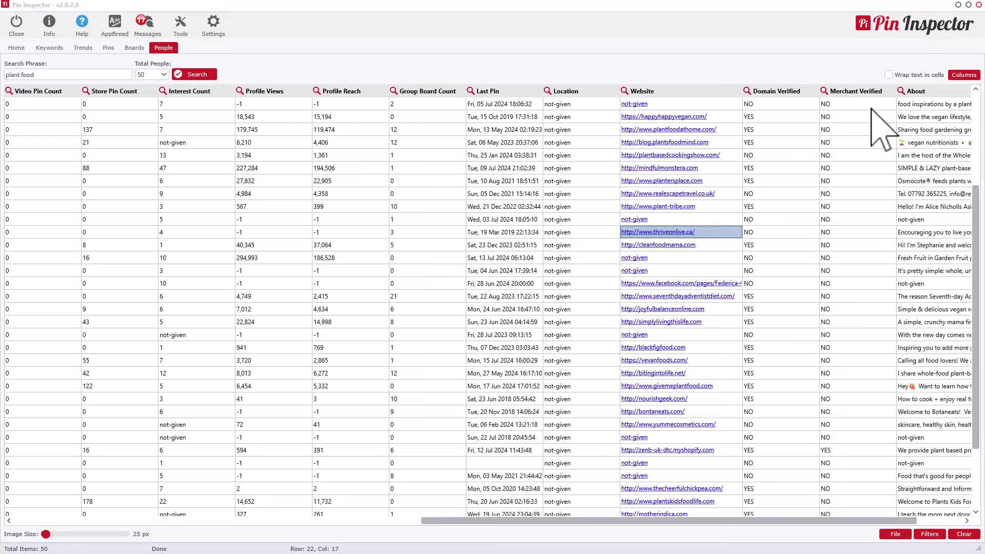
{"action": "left_click", "coordinate": [667, 232]}
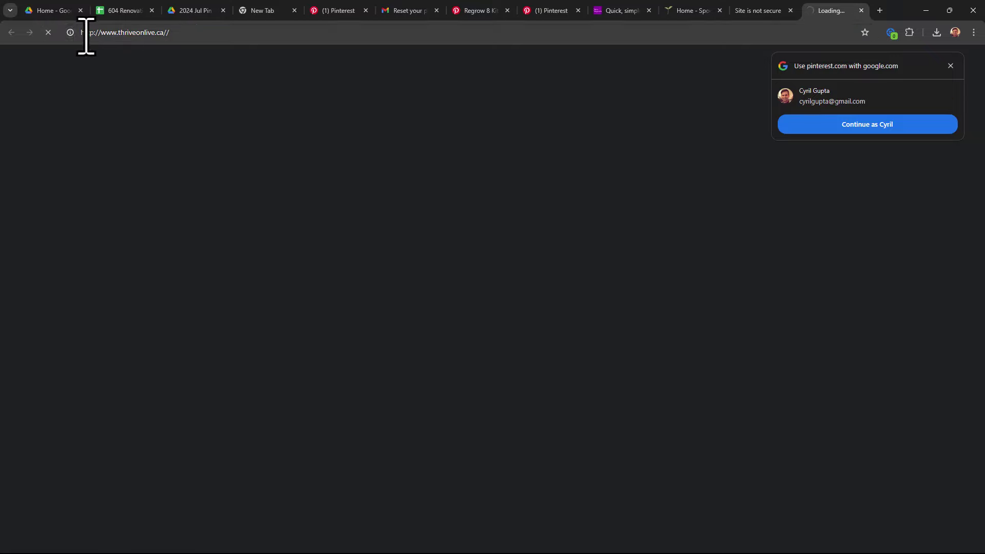
{"action": "left_click", "coordinate": [82, 33]}
{"action": "left_click", "coordinate": [175, 32]}
Load the suggested Screener Top 500 companies page, then minimize Chrome back to the results.
{"action": "key", "text": "Down"}
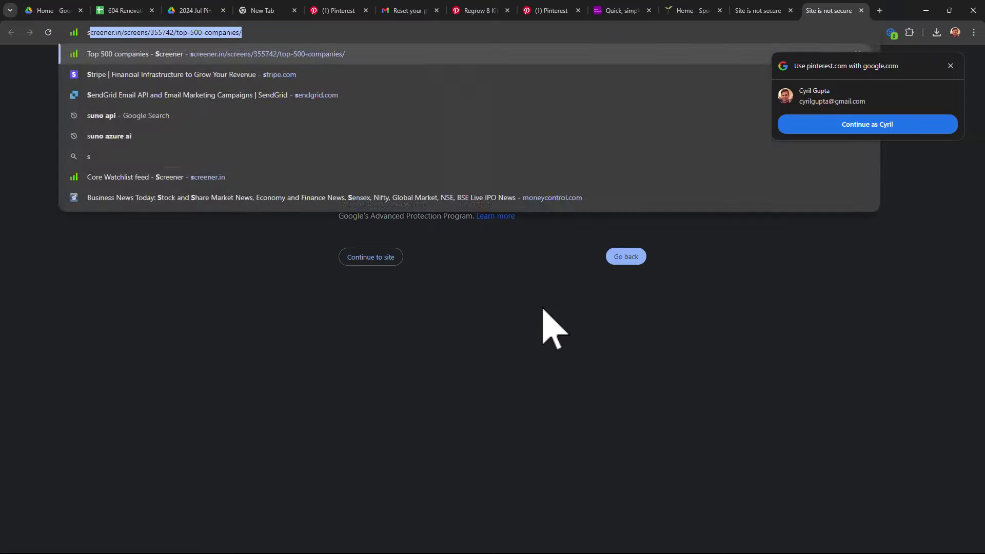
{"action": "key", "text": "Return"}
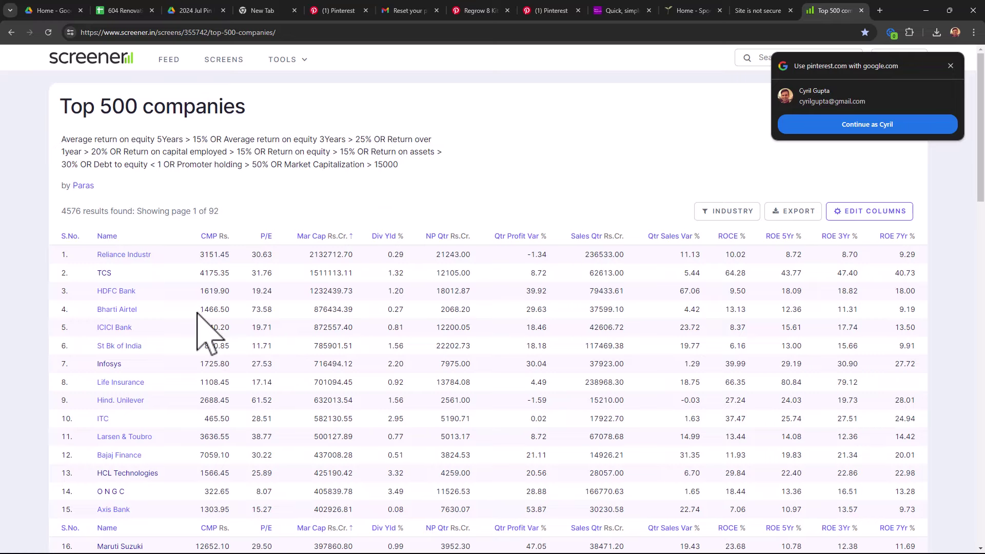
{"action": "left_click", "coordinate": [926, 11]}
{"action": "scroll", "coordinate": [689, 275], "scroll_direction": "down", "scroll_amount": 3}
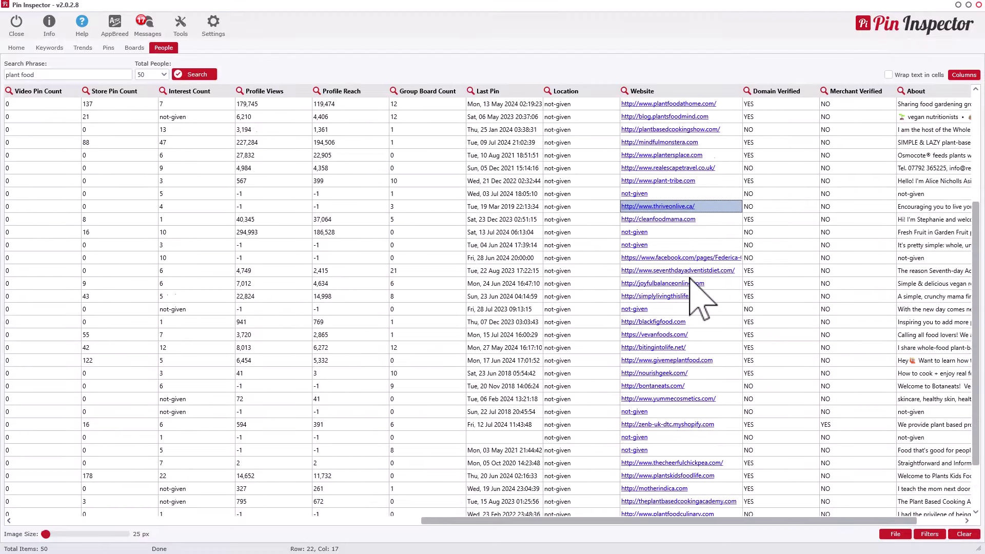
Scroll to the bottom of the People table and open zenb-uk-dtc.myshopify.com.
{"action": "scroll", "coordinate": [690, 280], "scroll_direction": "down", "scroll_amount": 1}
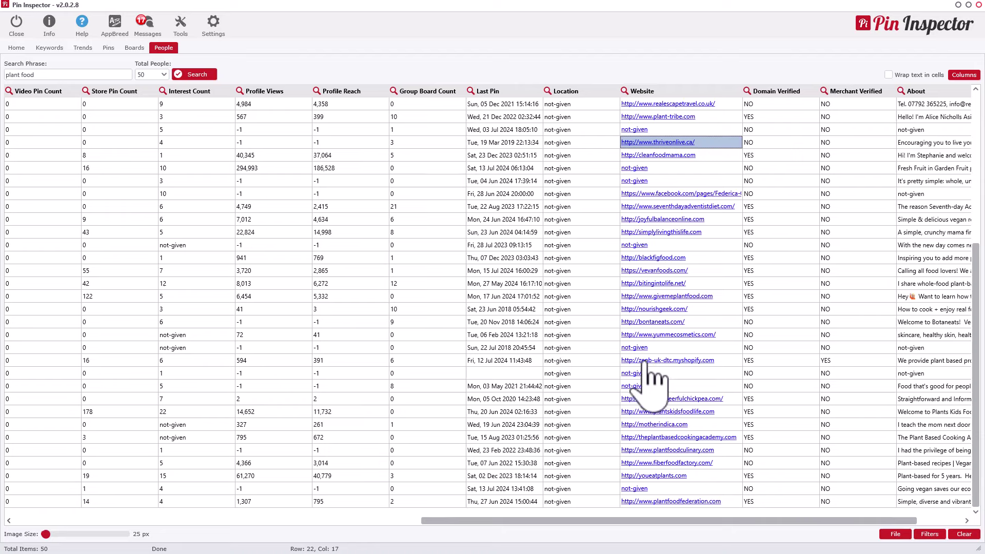
{"action": "left_click", "coordinate": [689, 362]}
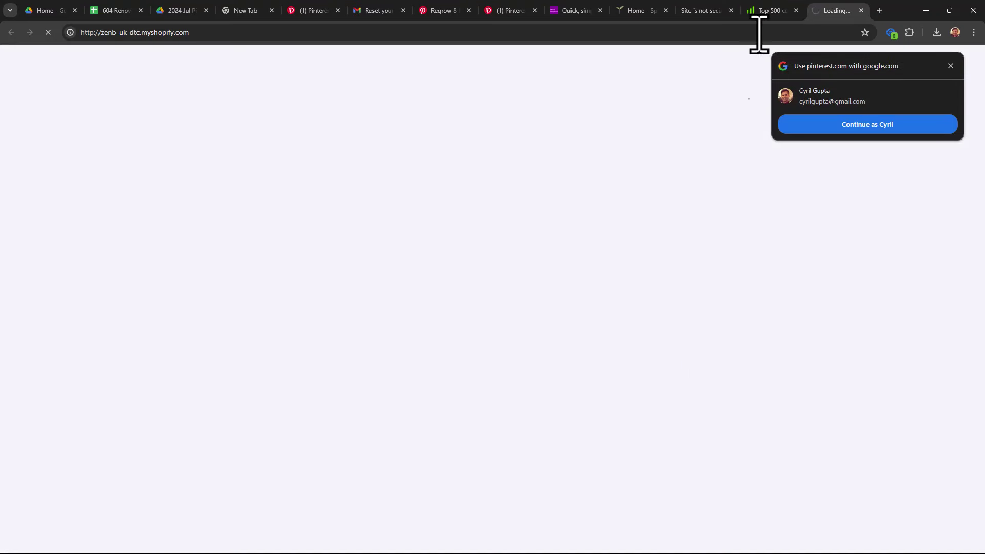
Close the stray Top 500 companies tab, browse zenb.co.uk, then minimize Chrome.
{"action": "middle_click", "coordinate": [765, 8]}
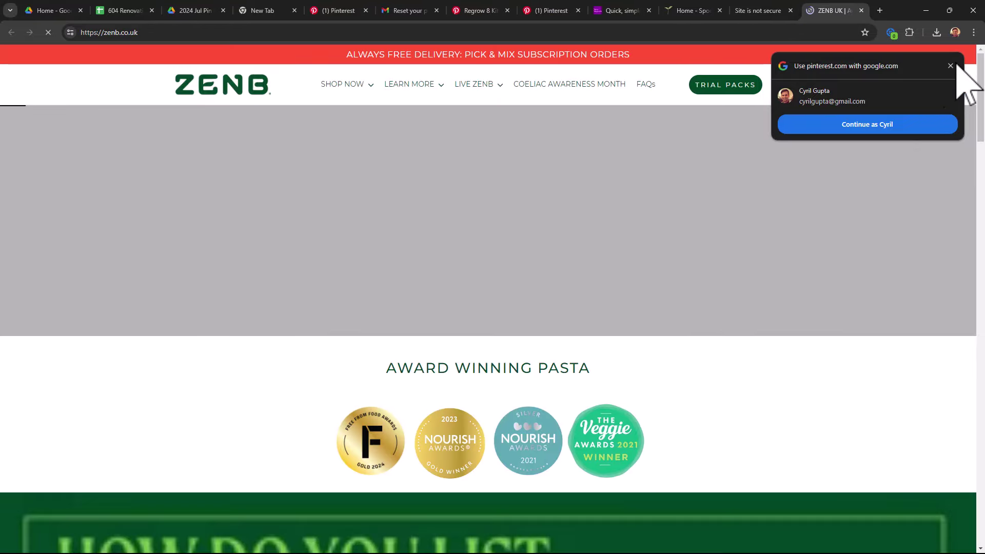
{"action": "scroll", "coordinate": [279, 279], "scroll_direction": "down", "scroll_amount": 10}
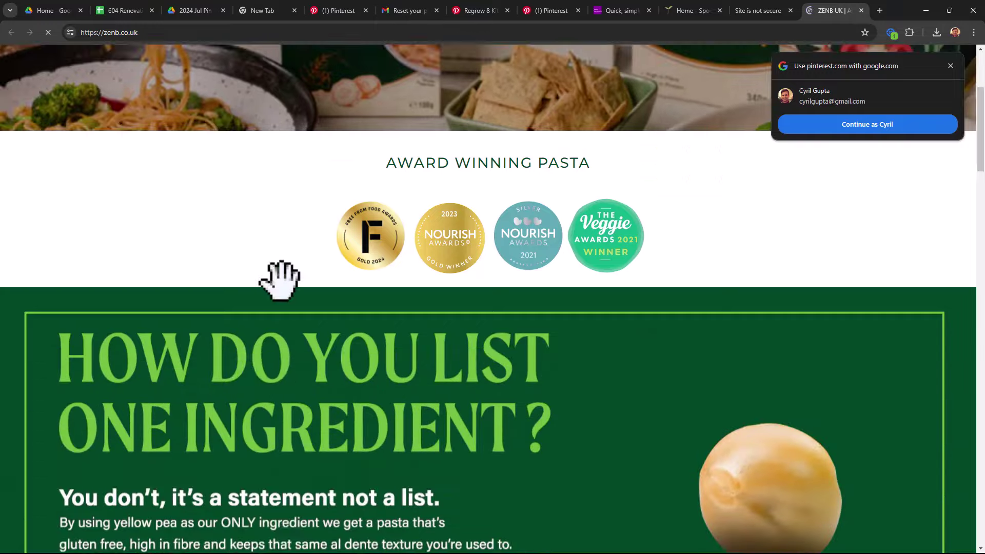
{"action": "scroll", "coordinate": [295, 303], "scroll_direction": "down", "scroll_amount": 10}
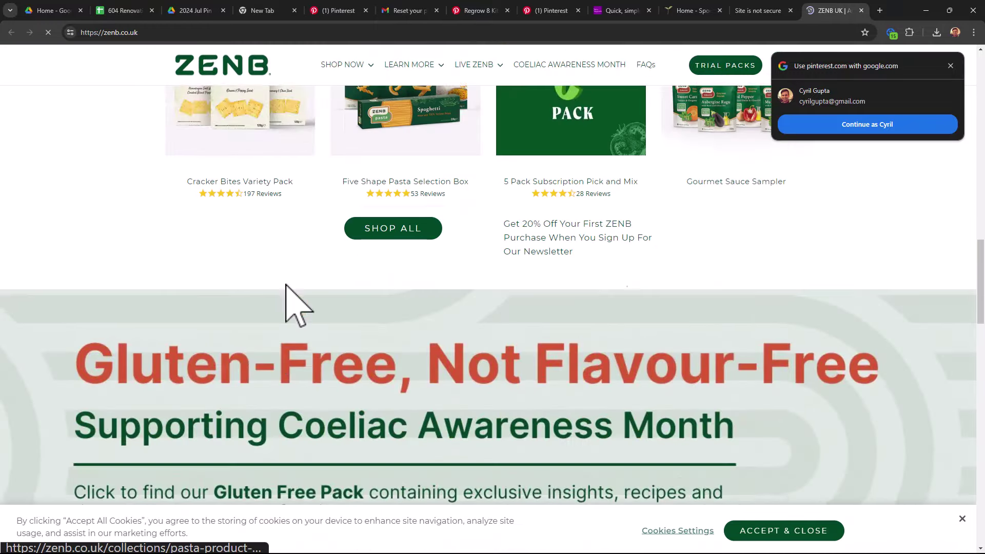
{"action": "scroll", "coordinate": [295, 302], "scroll_direction": "up", "scroll_amount": 5}
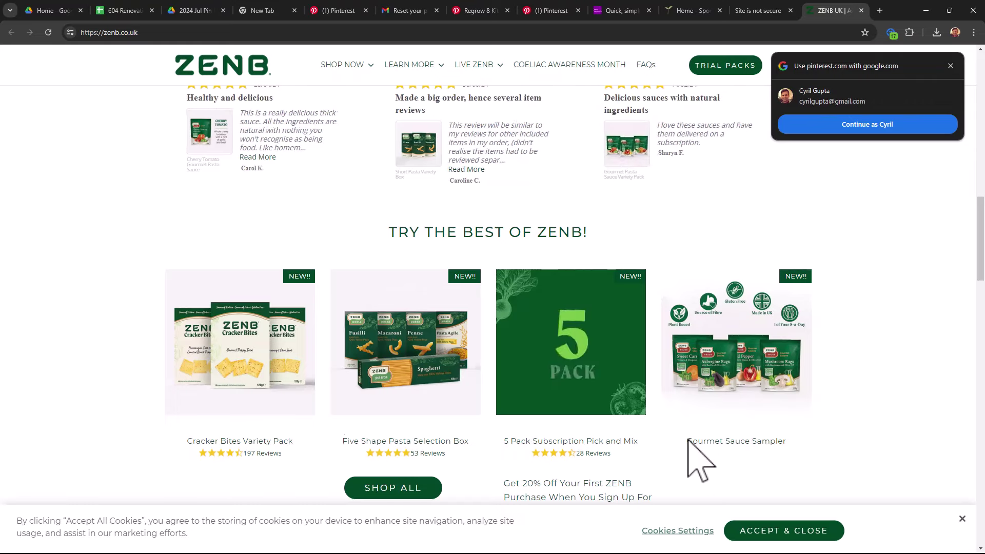
{"action": "scroll", "coordinate": [662, 441], "scroll_direction": "down", "scroll_amount": 15}
{"action": "scroll", "coordinate": [652, 439], "scroll_direction": "down", "scroll_amount": 16}
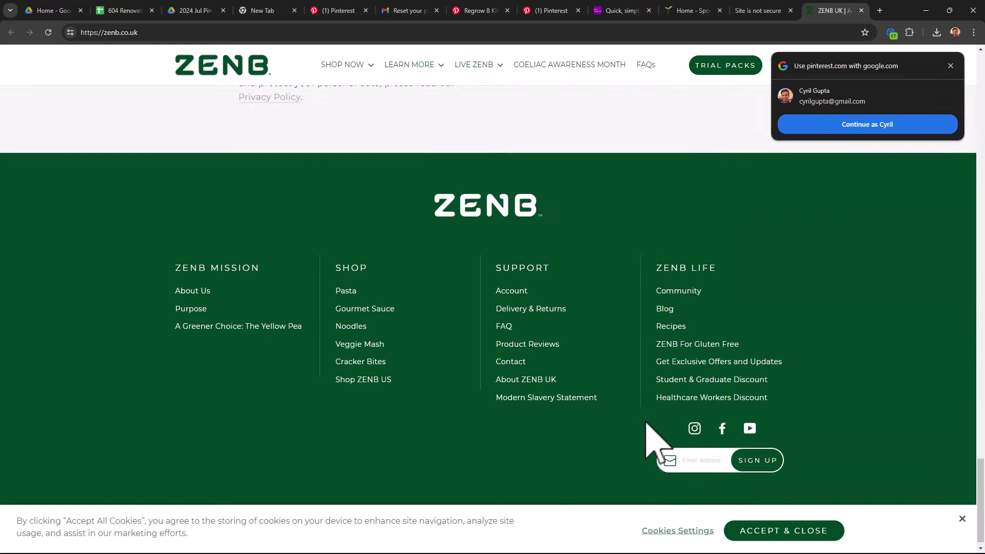
{"action": "scroll", "coordinate": [375, 369], "scroll_direction": "up", "scroll_amount": 6}
{"action": "scroll", "coordinate": [375, 369], "scroll_direction": "up", "scroll_amount": 1}
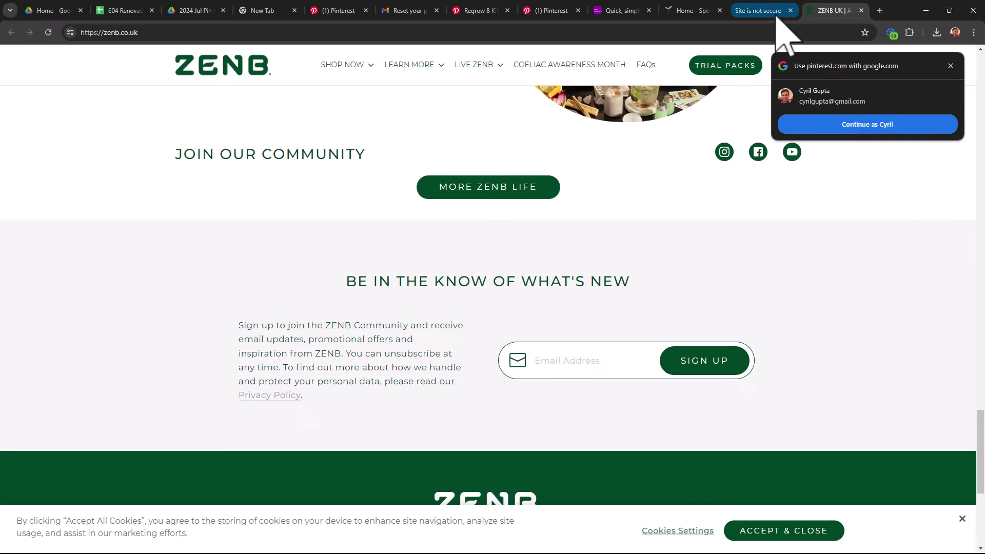
{"action": "left_click", "coordinate": [926, 10]}
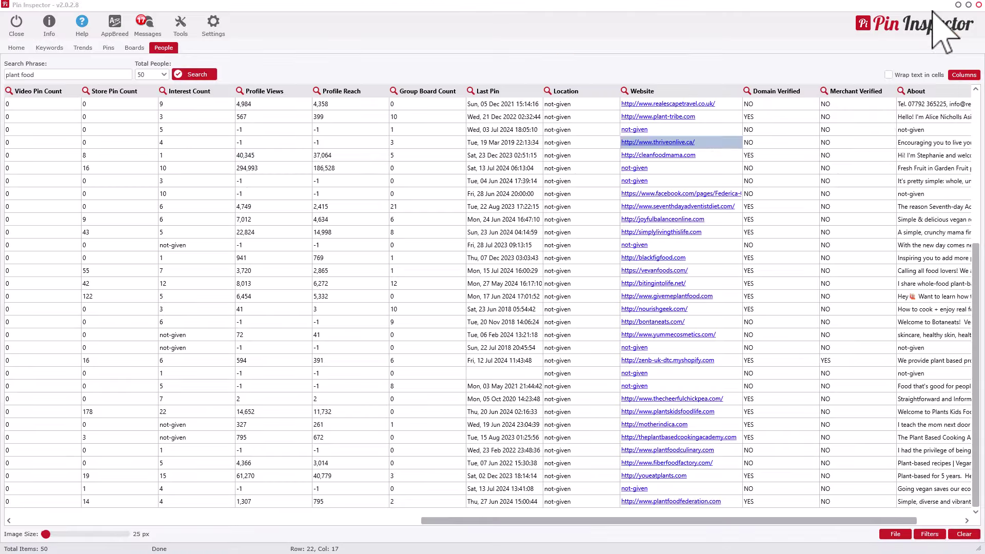